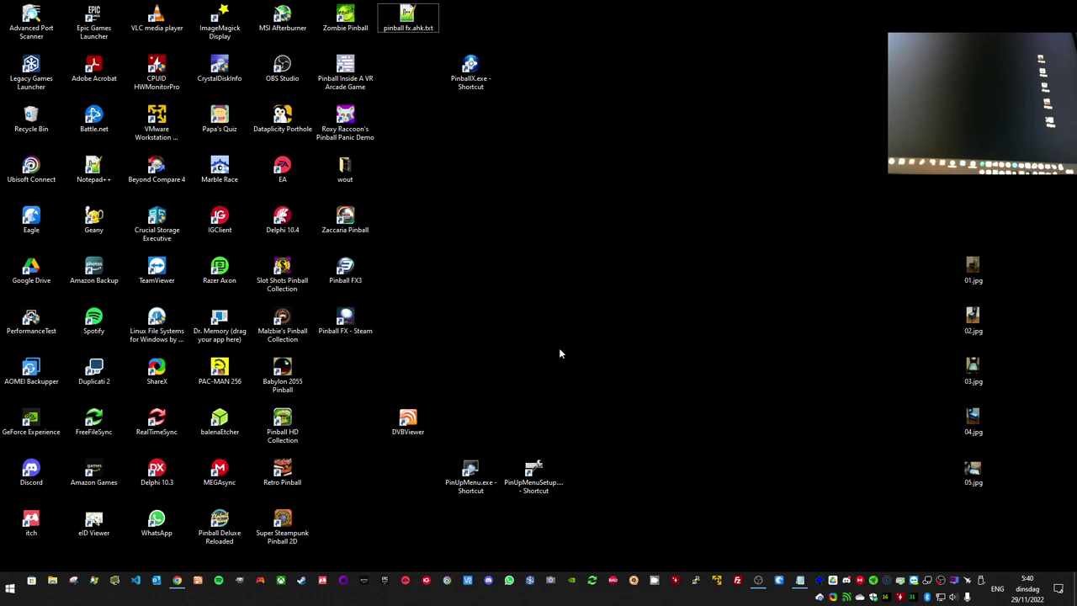
# Step: In File Explorer, browse drive I: to the Games folder's Epic Games subfolder and launch Pinball FX through to its main menu
pyautogui.click(52, 581)
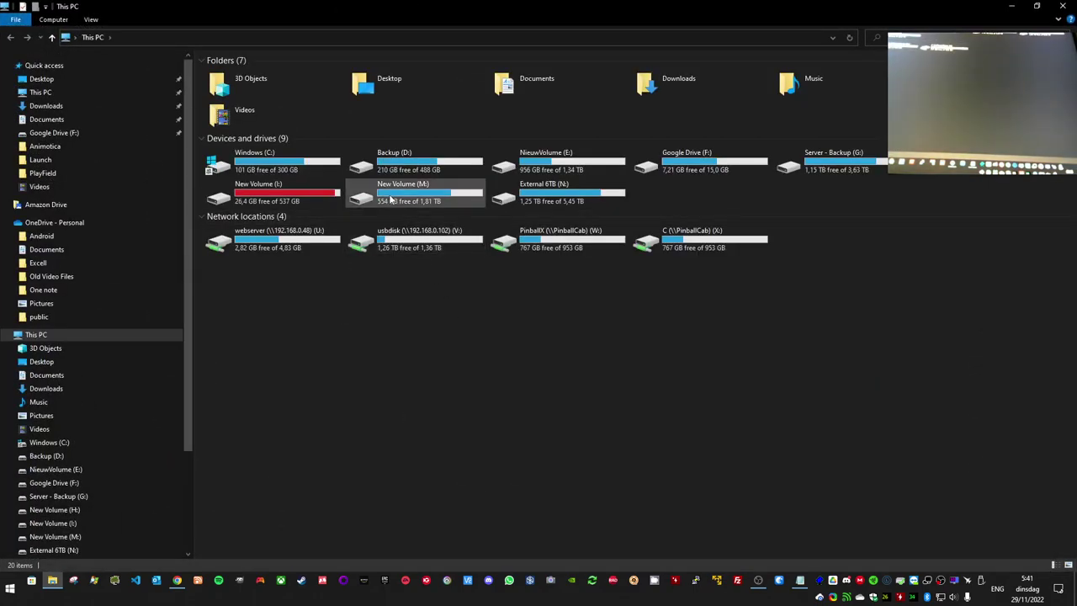
pyautogui.doubleClick(293, 201)
pyautogui.doubleClick(237, 86)
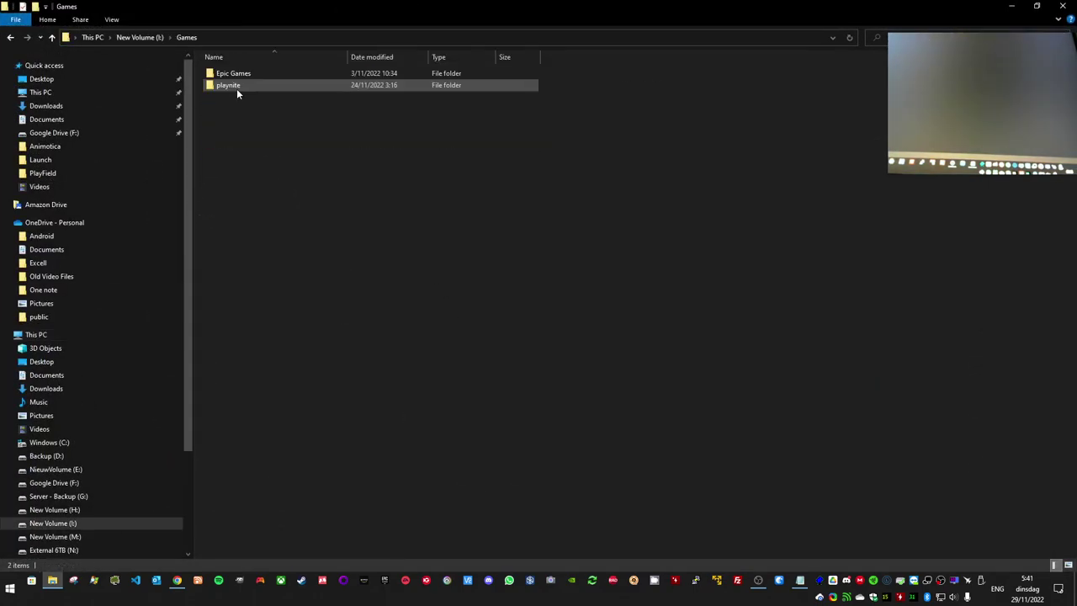
pyautogui.doubleClick(237, 88)
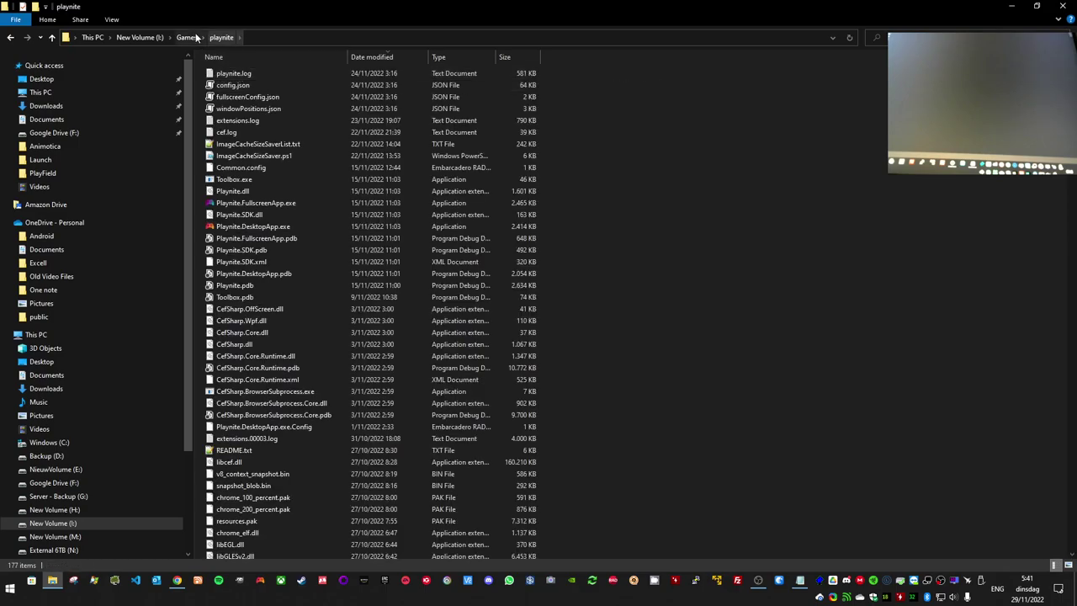
pyautogui.click(188, 37)
pyautogui.doubleClick(229, 73)
pyautogui.doubleClick(223, 75)
pyautogui.click(239, 121)
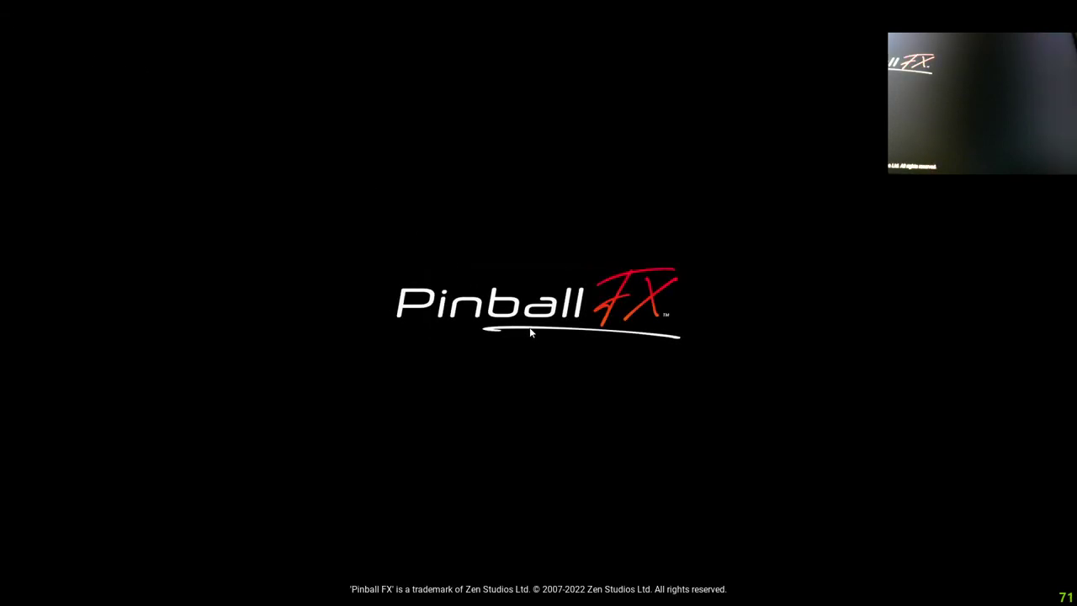
pyautogui.click(529, 328)
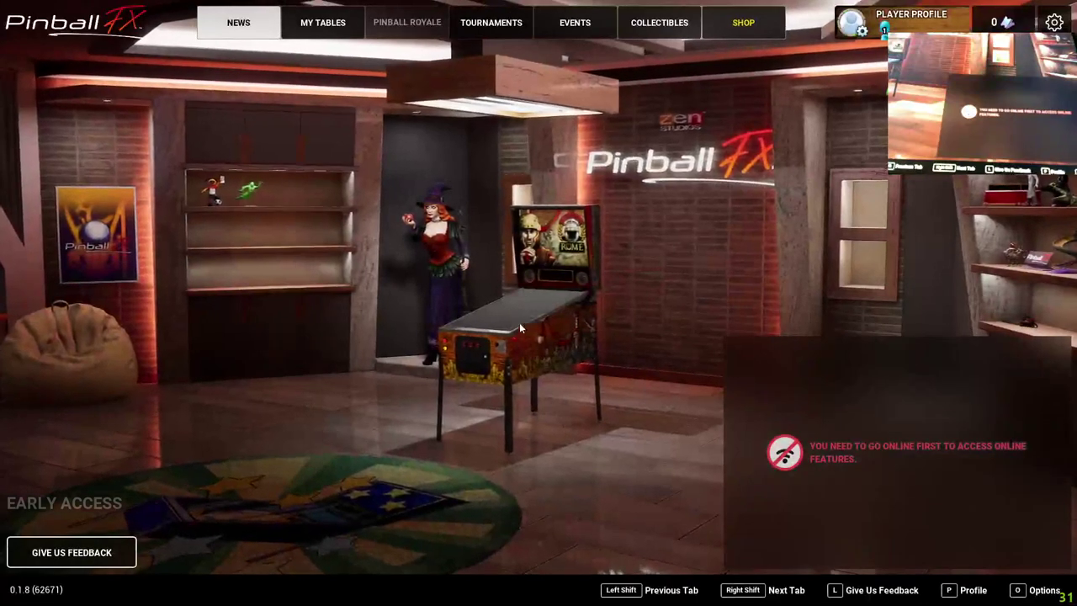
# Step: Exit Pinball FX from its options and confirm quitting the game
pyautogui.click(1055, 16)
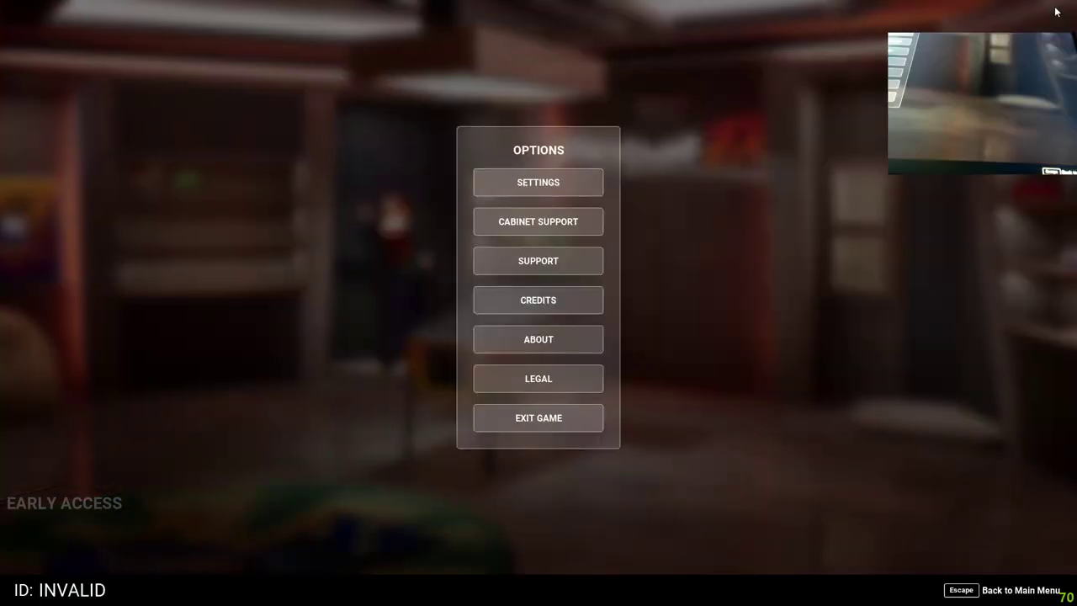
pyautogui.click(540, 414)
pyautogui.click(513, 340)
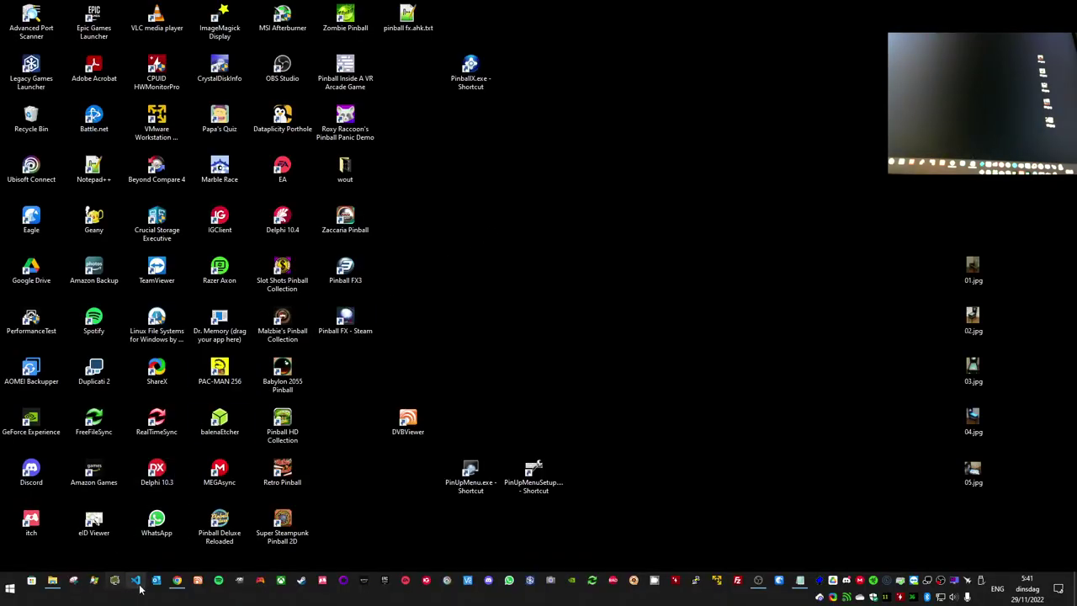
# Step: Open a new Google Chrome window and search Google for "download autohotkey"
pyautogui.moveTo(178, 581)
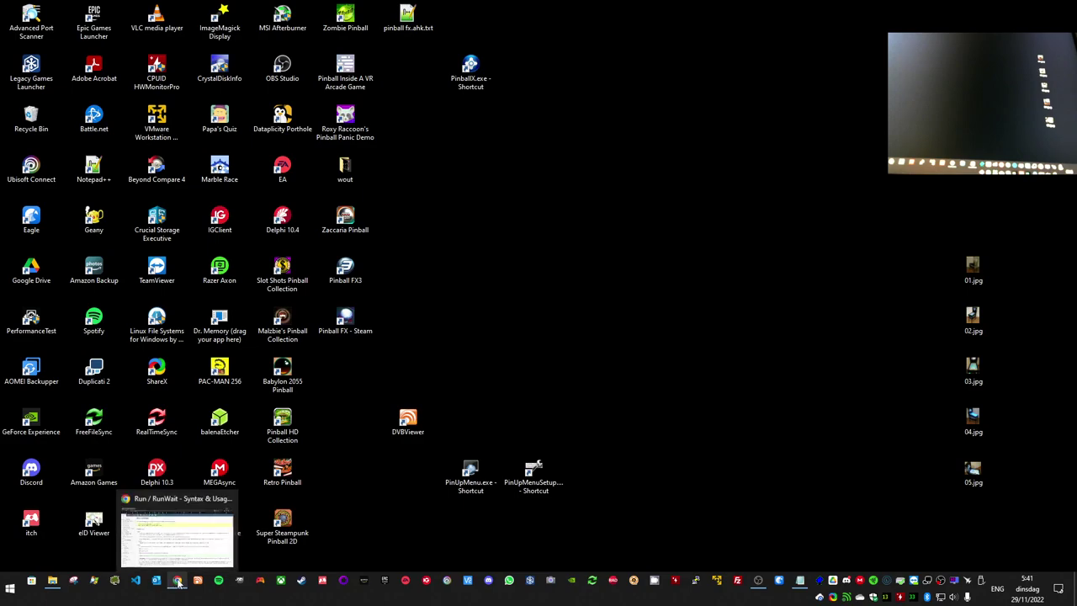
pyautogui.rightClick(178, 580)
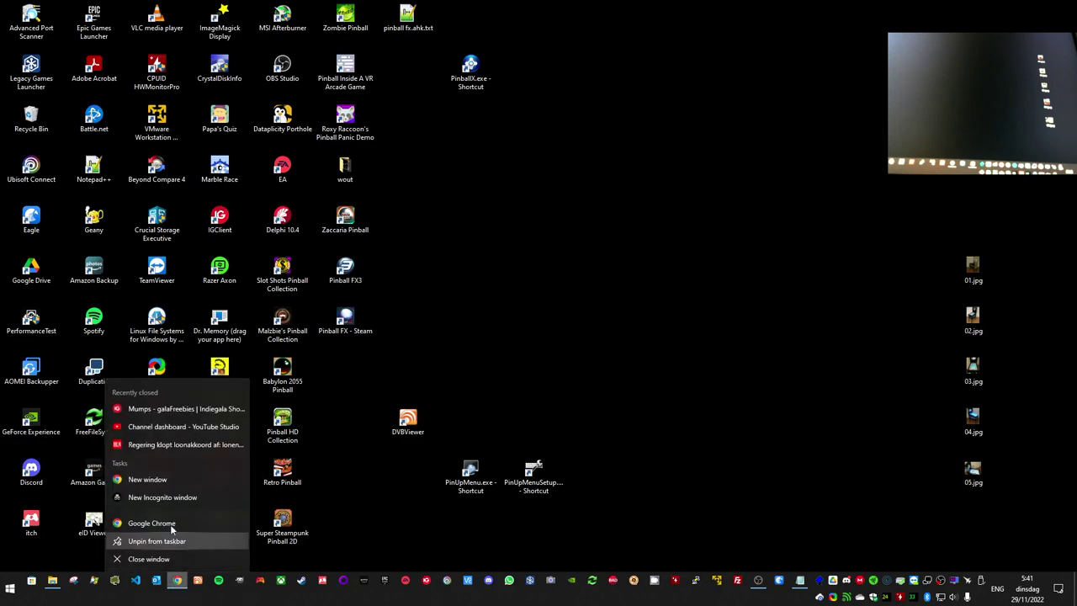
pyautogui.click(173, 526)
pyautogui.click(206, 154)
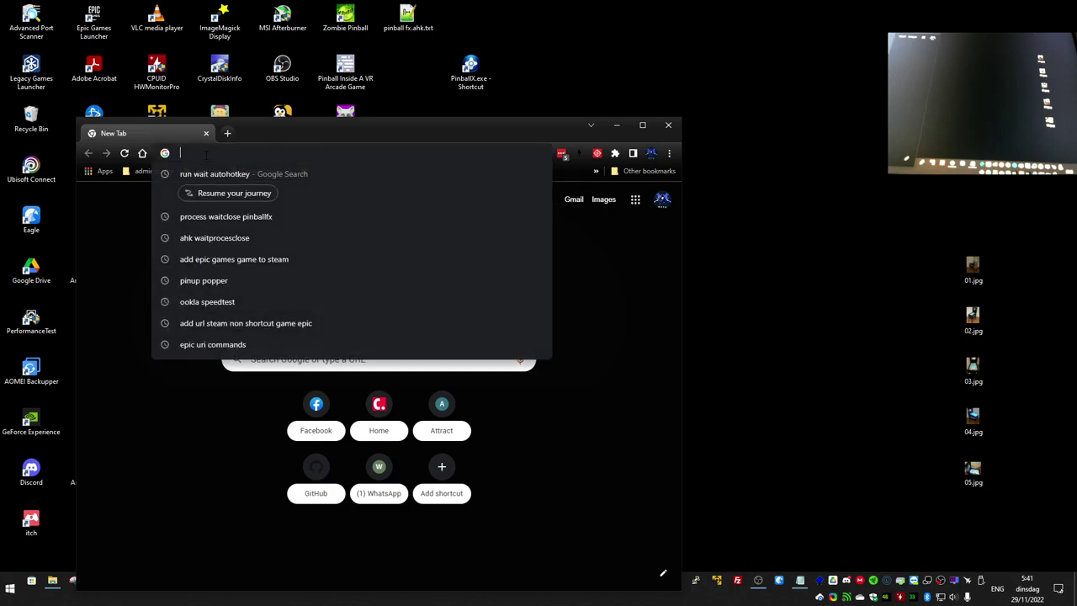
pyautogui.write('do')
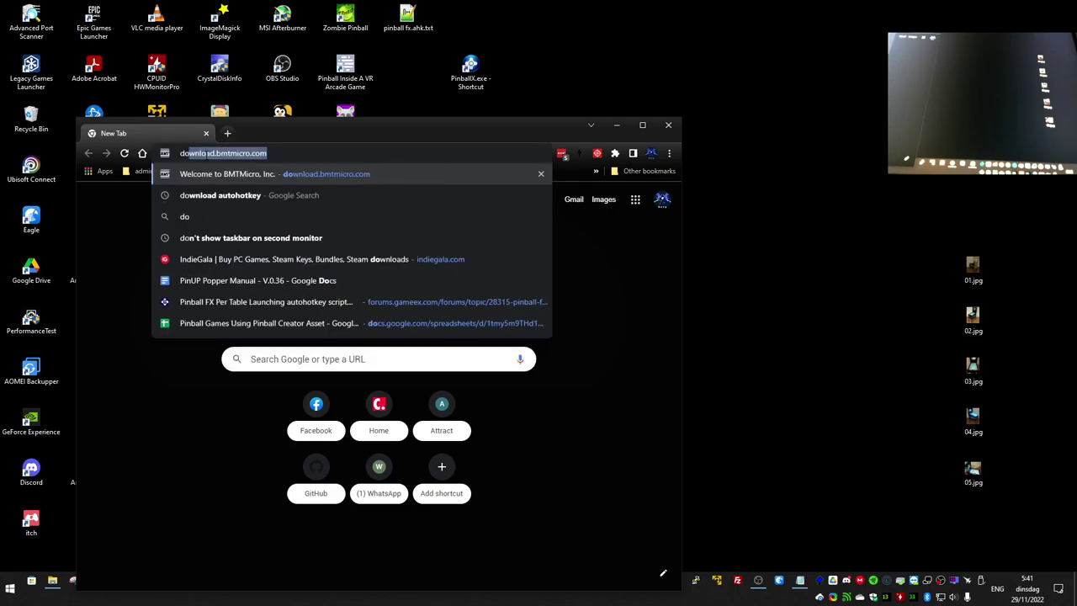
pyautogui.write('wnload autohotkey')
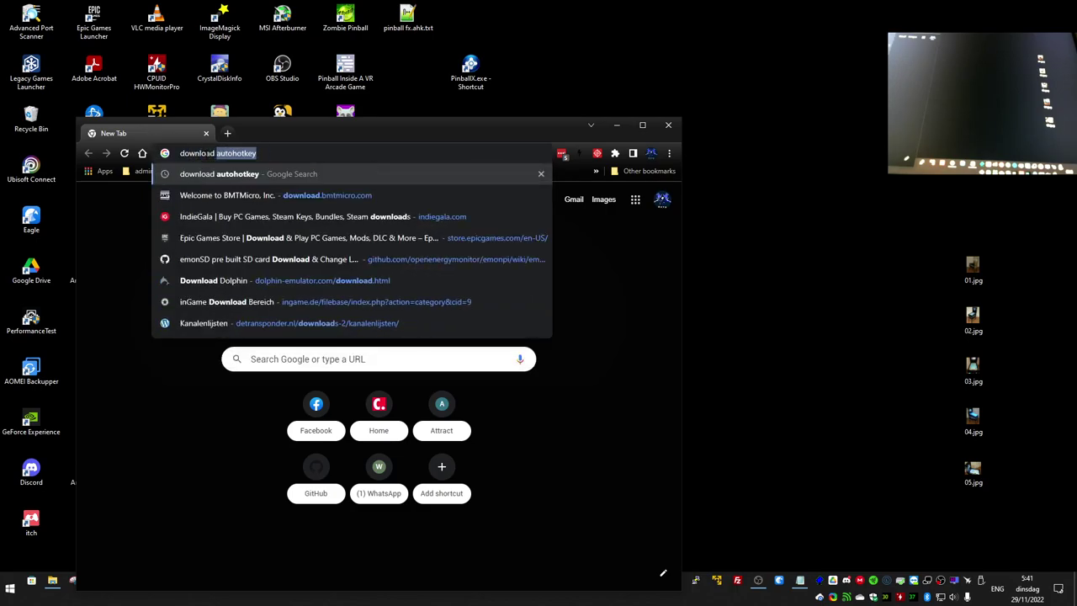
pyautogui.press('Return')
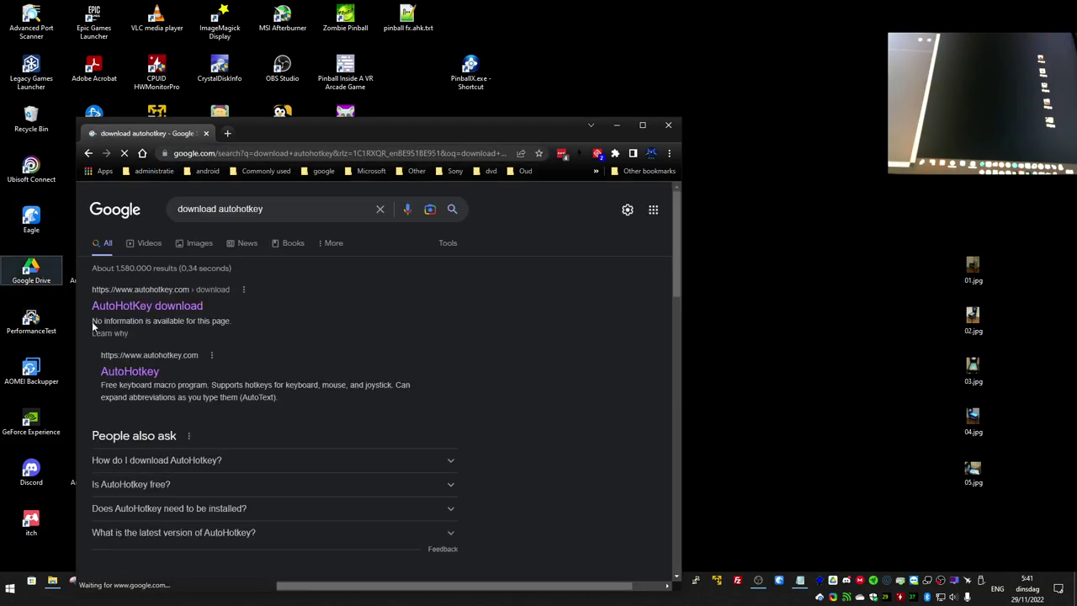
# Step: Open the AutoHotkey website from the search results and download the current version
pyautogui.click(128, 372)
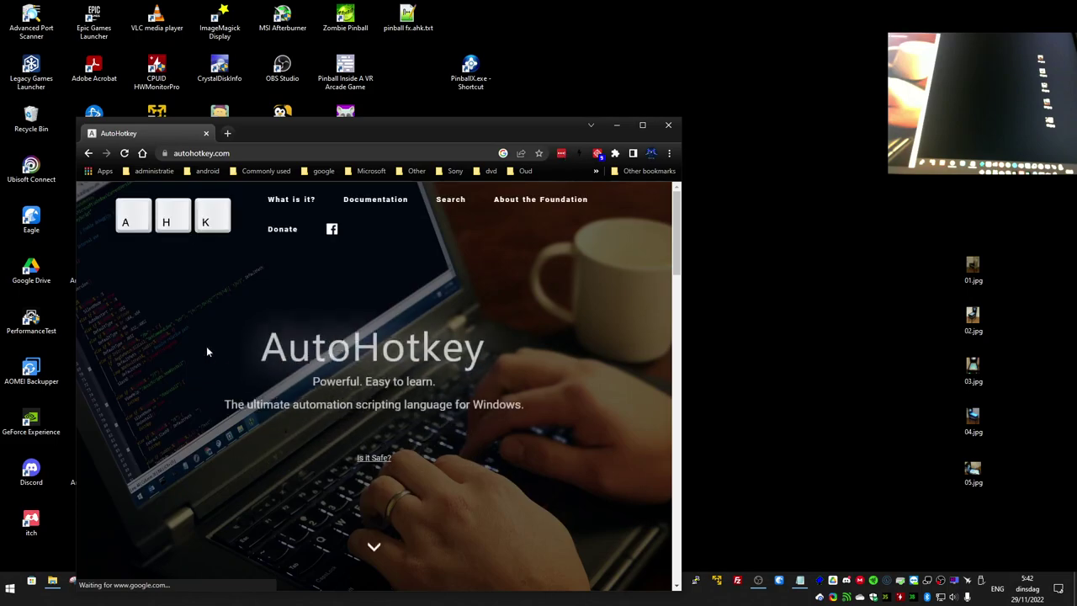
pyautogui.click(337, 424)
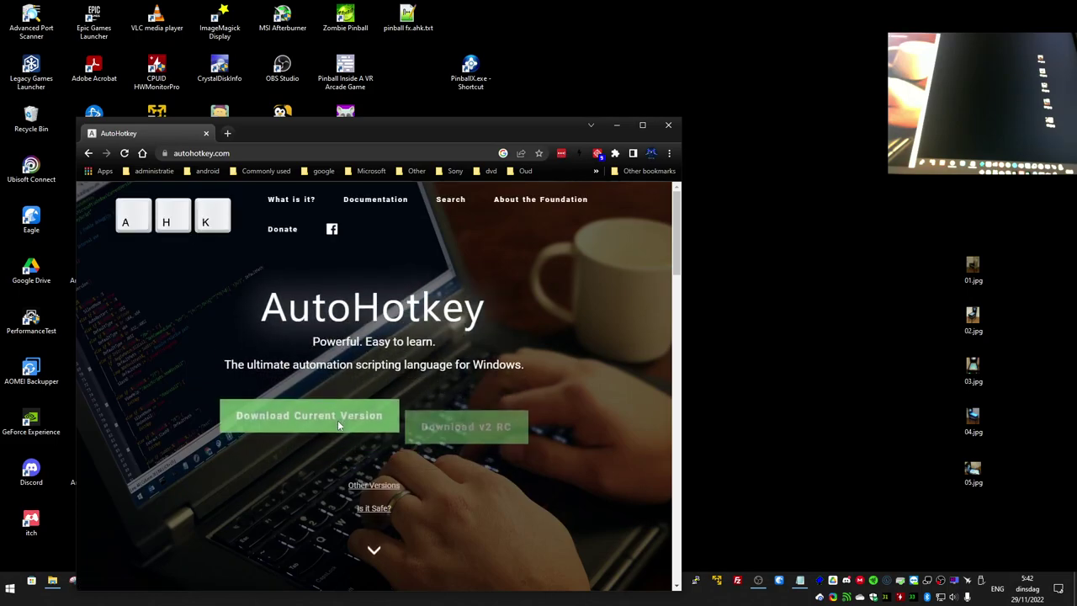
pyautogui.click(309, 412)
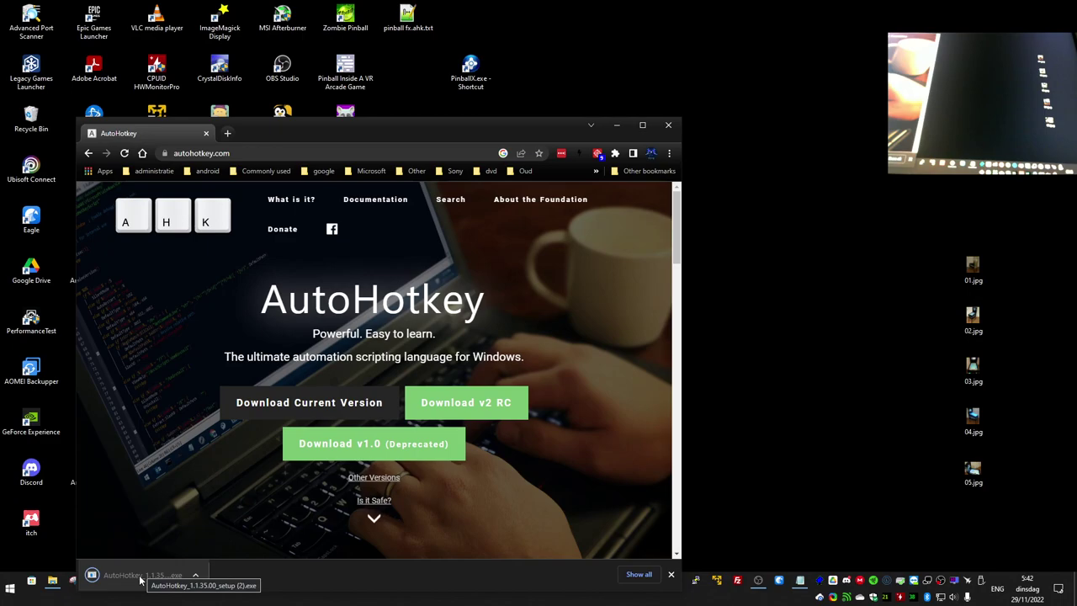
# Step: Run the downloaded AutoHotkey installer, close the setup without choosing an action, and minimize the browser
pyautogui.click(143, 576)
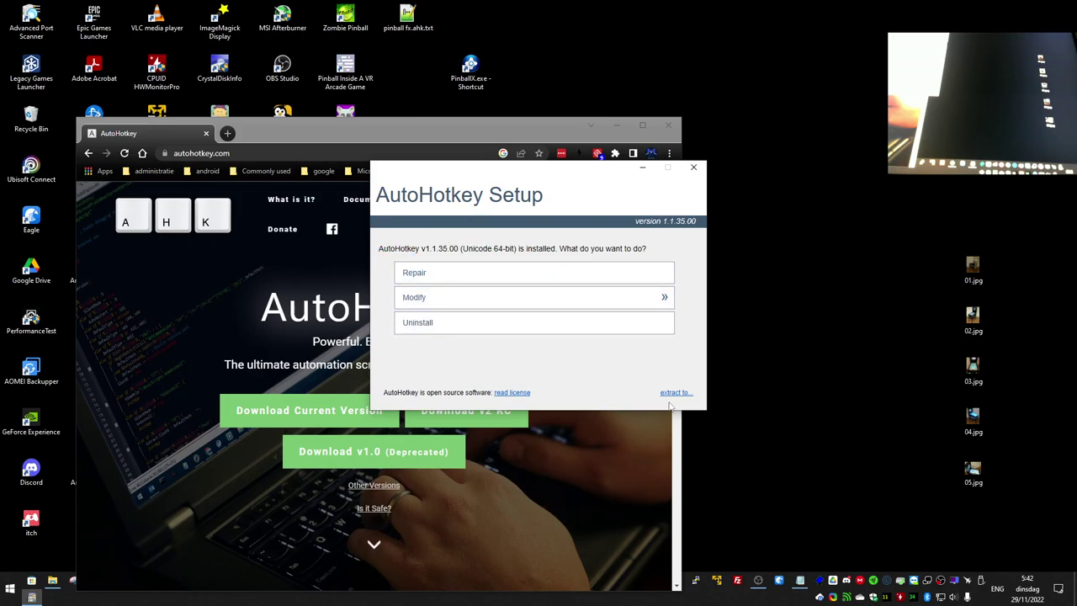
pyautogui.click(693, 166)
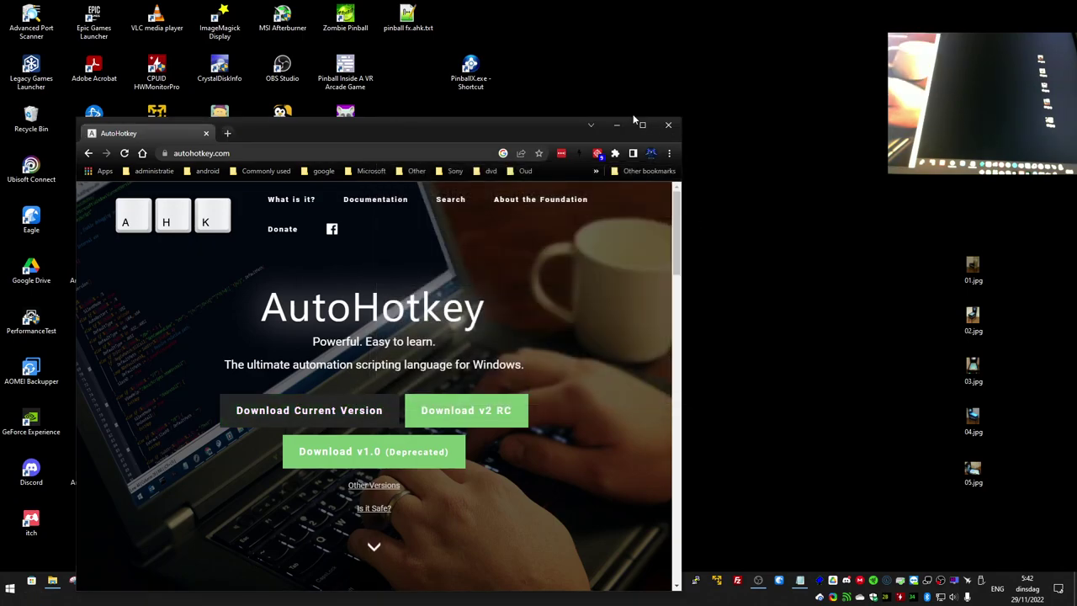
pyautogui.click(616, 128)
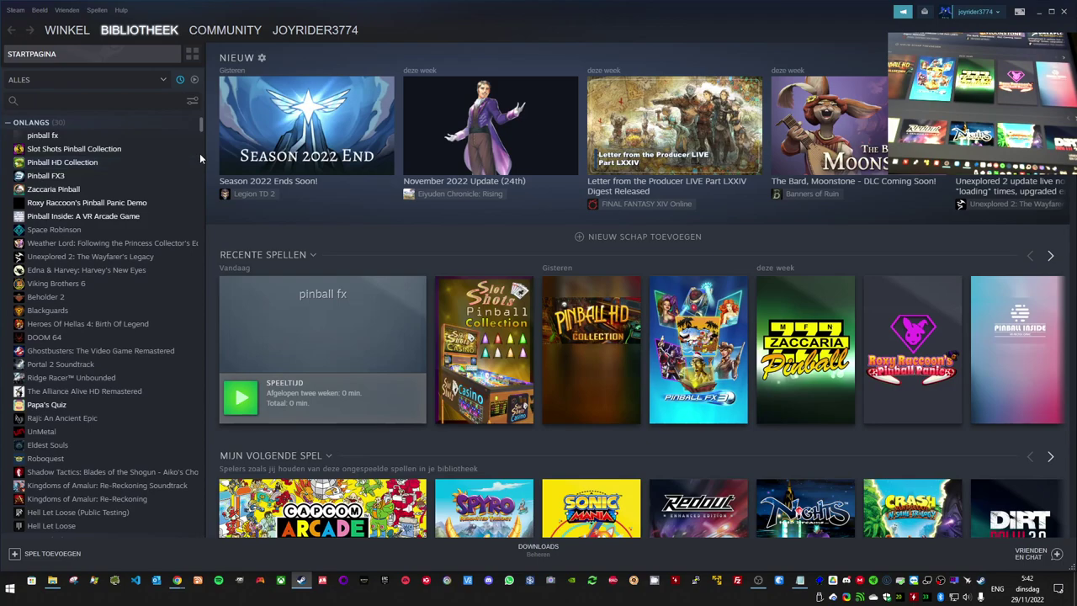
# Step: In Steam's general controller settings, disable the generic gamepad configuration support, "Gamepad-configuratiehulp (generiek)"
pyautogui.click(11, 10)
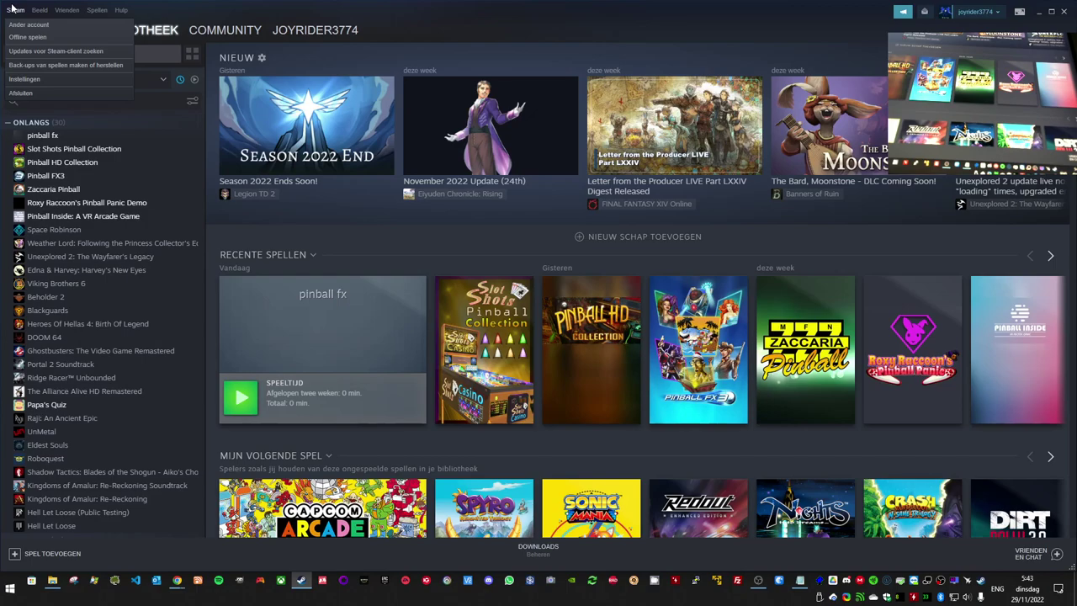
pyautogui.click(43, 80)
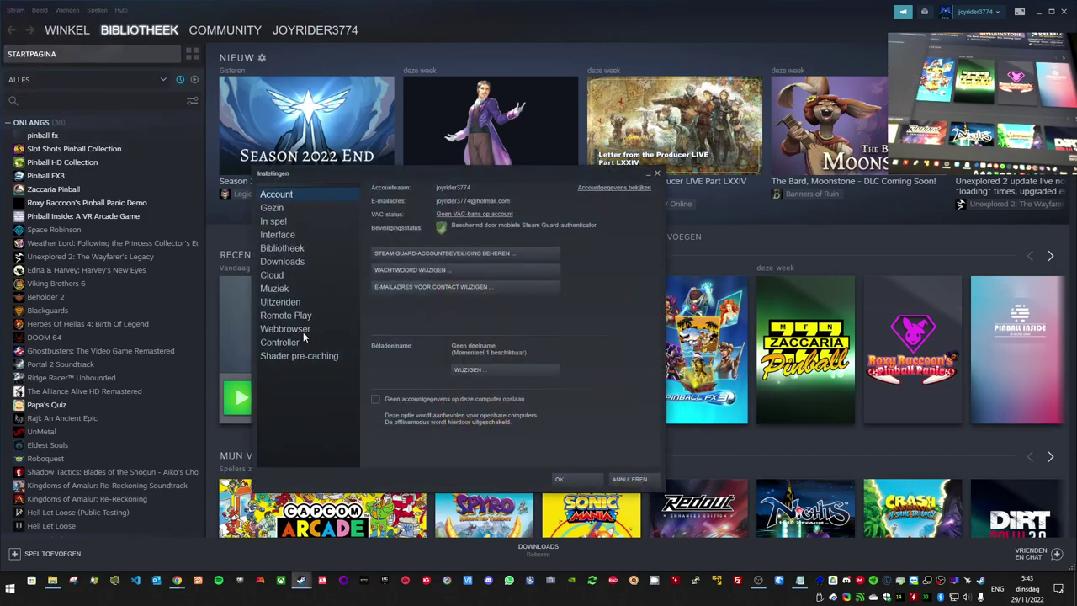
pyautogui.click(293, 343)
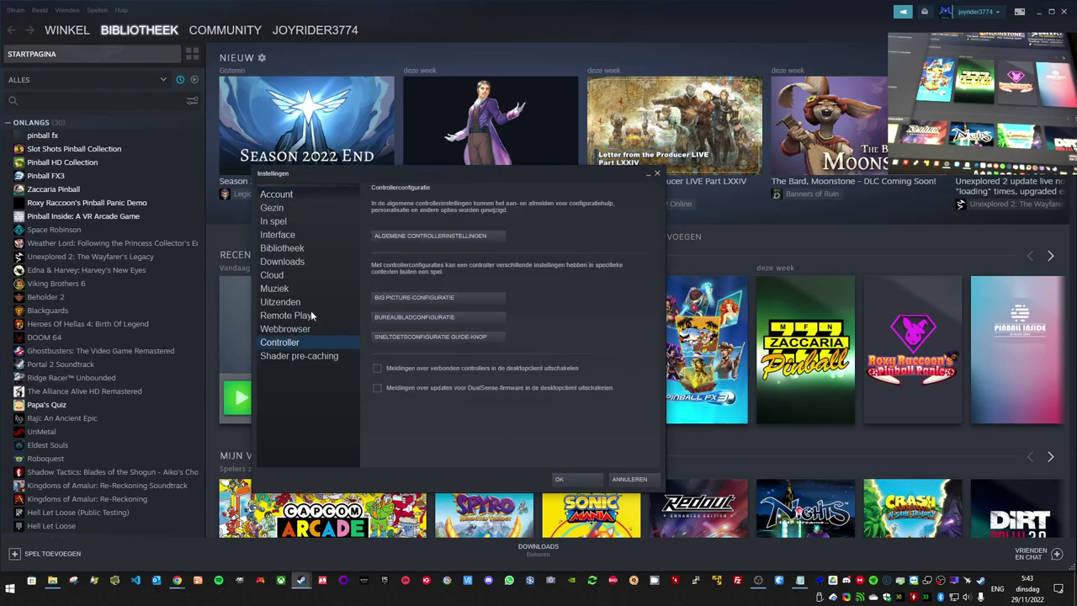
pyautogui.click(432, 236)
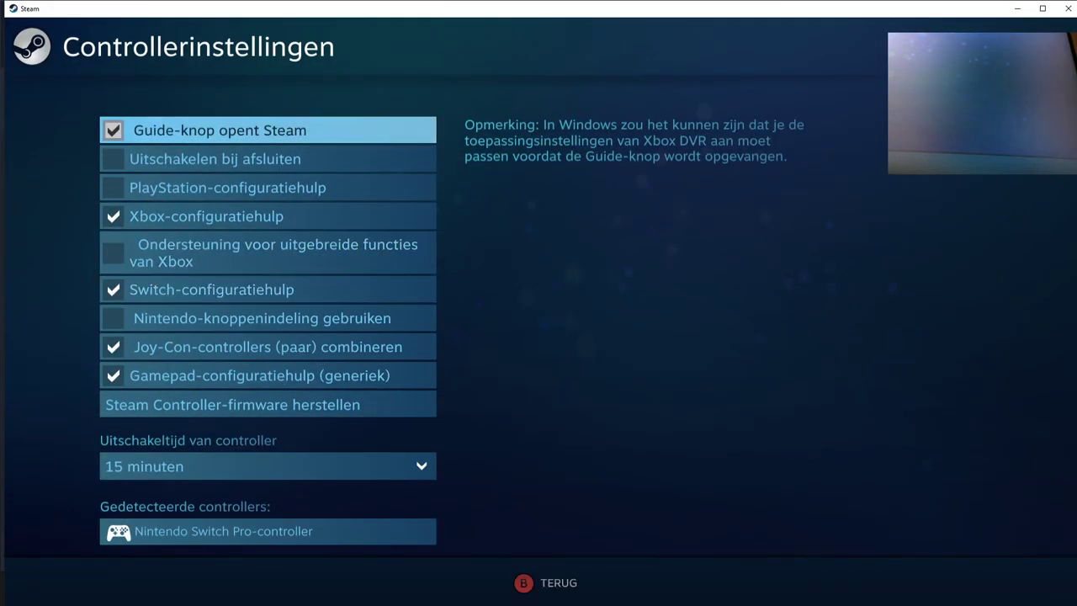
pyautogui.press('Down')
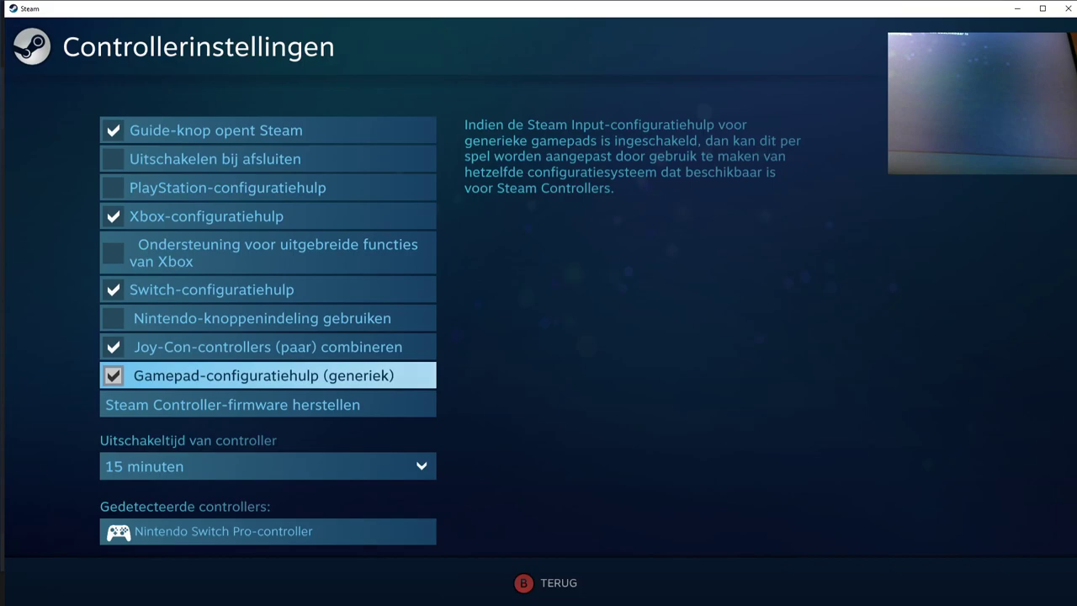
pyautogui.press('Return')
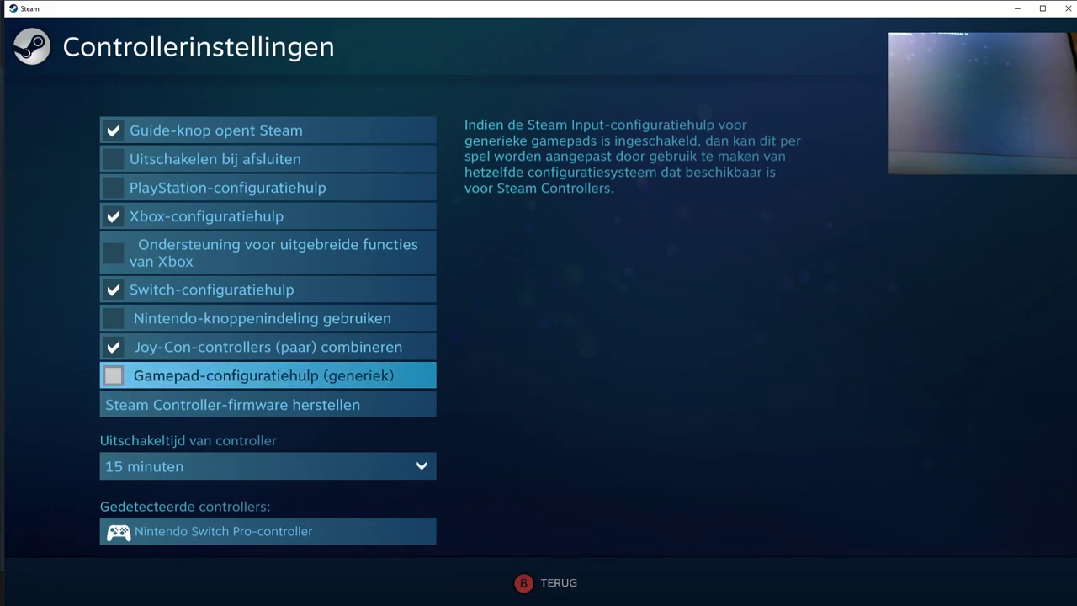
# Step: Review the Switch and Joy-Con controller options, leave the controller settings, and confirm the Steam settings
pyautogui.press('Up')
pyautogui.press('Up')
pyautogui.press('Up')
pyautogui.press('Up')
pyautogui.press('Down')
pyautogui.press('Up')
pyautogui.press('Down')
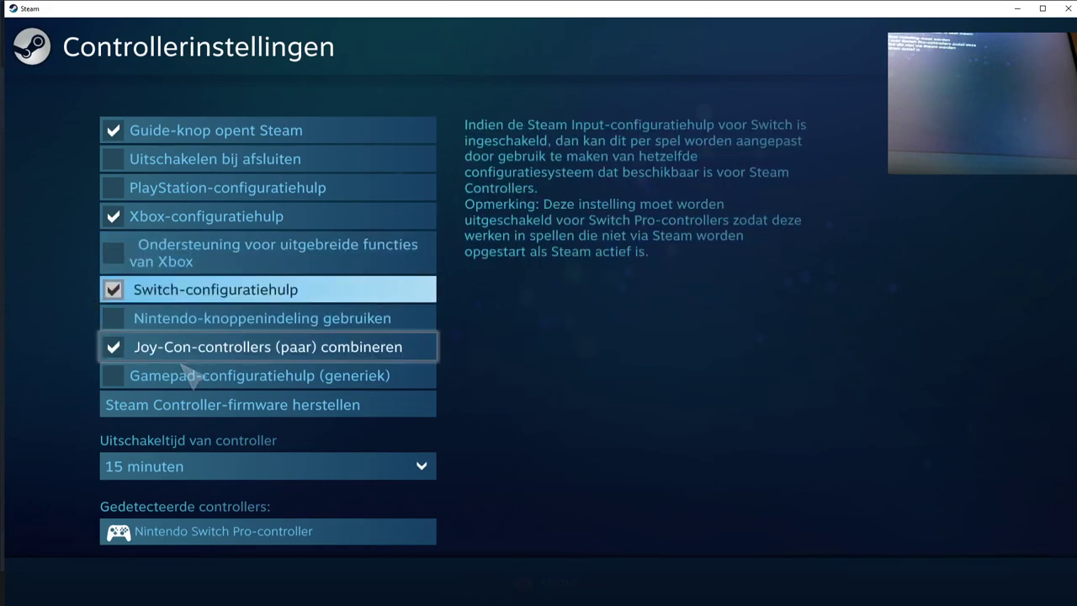
pyautogui.press('Down')
pyautogui.press('Down')
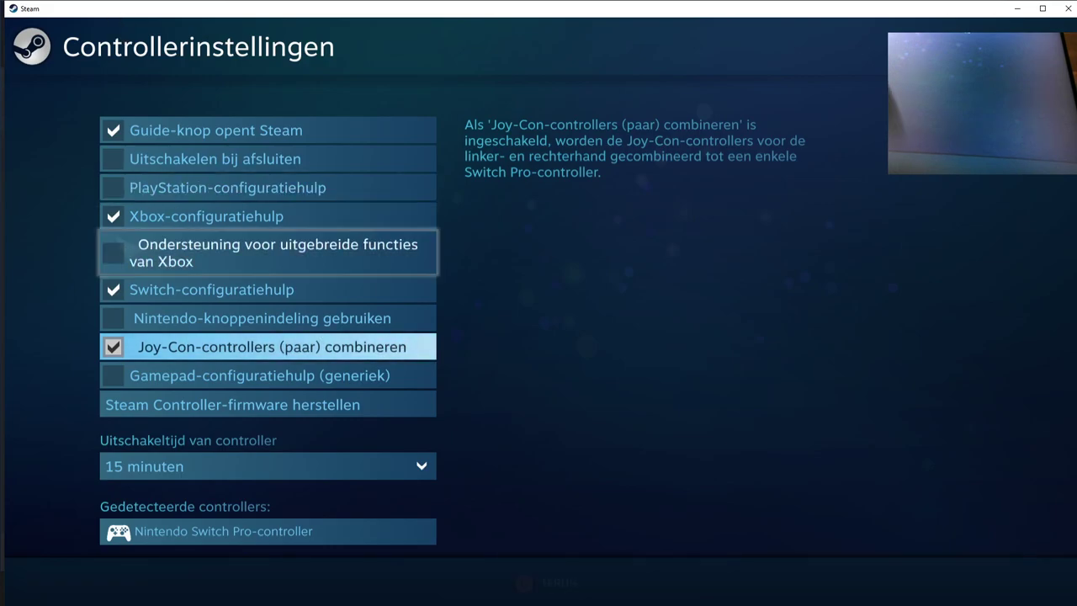
pyautogui.press('Escape')
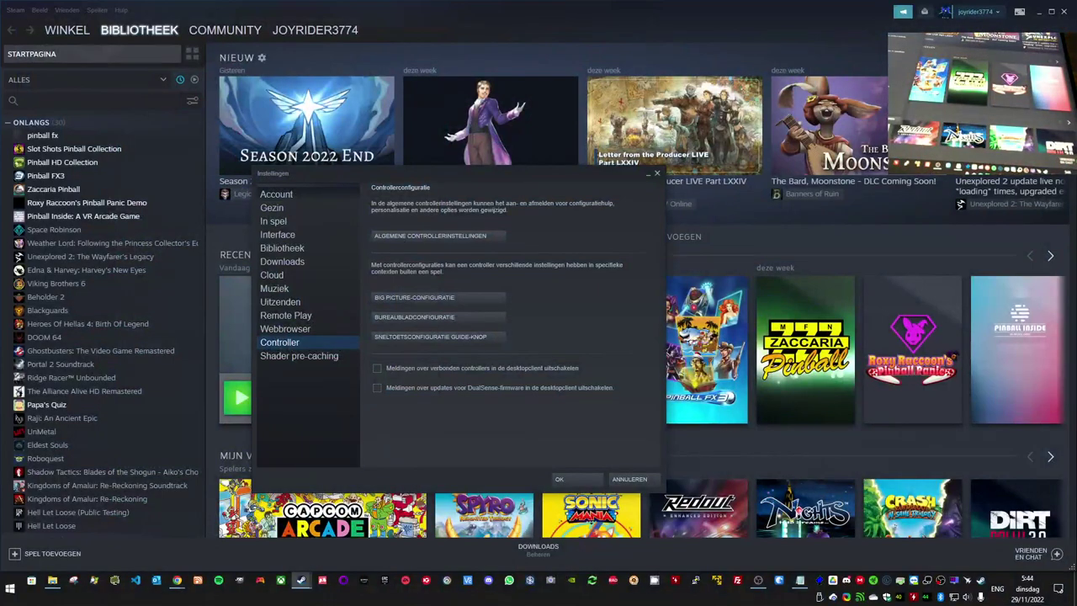
pyautogui.click(566, 480)
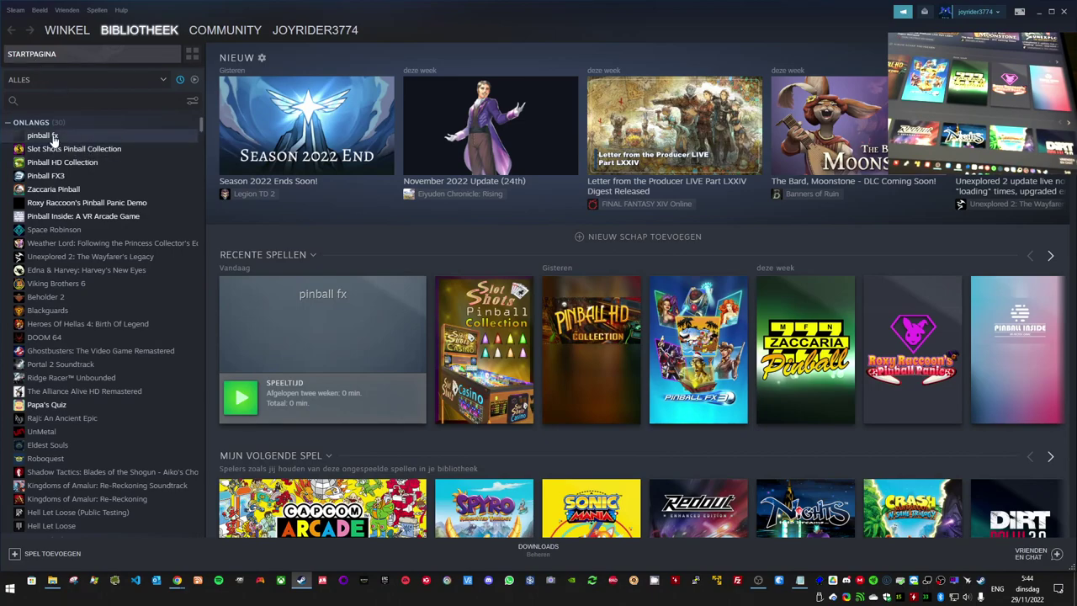
# Step: Examine the management options for Pinball HD Collection in the Steam library and minimize Steam
pyautogui.click(84, 164)
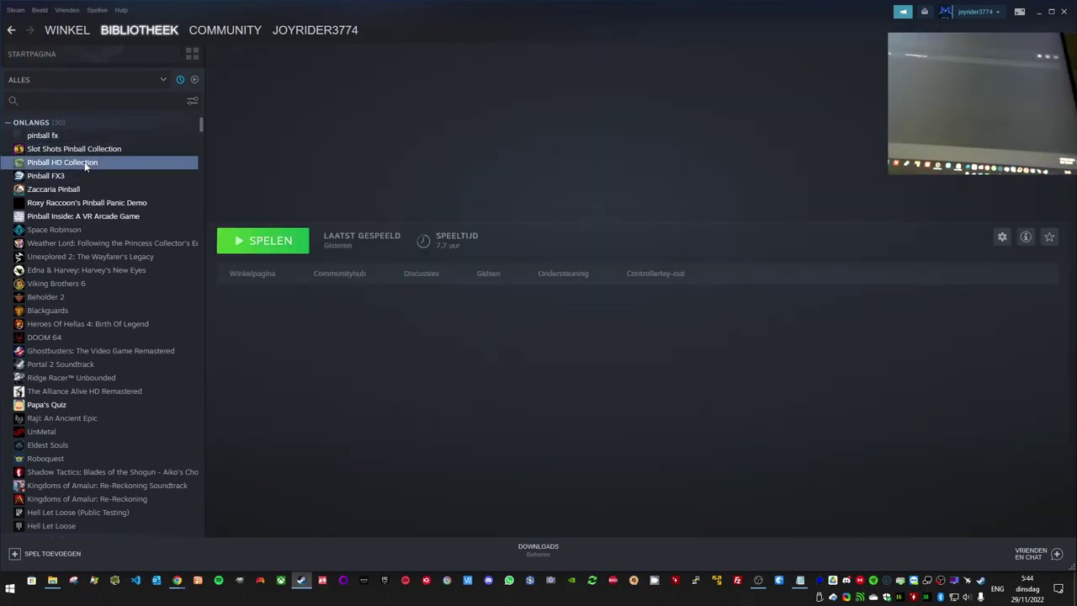
pyautogui.rightClick(84, 163)
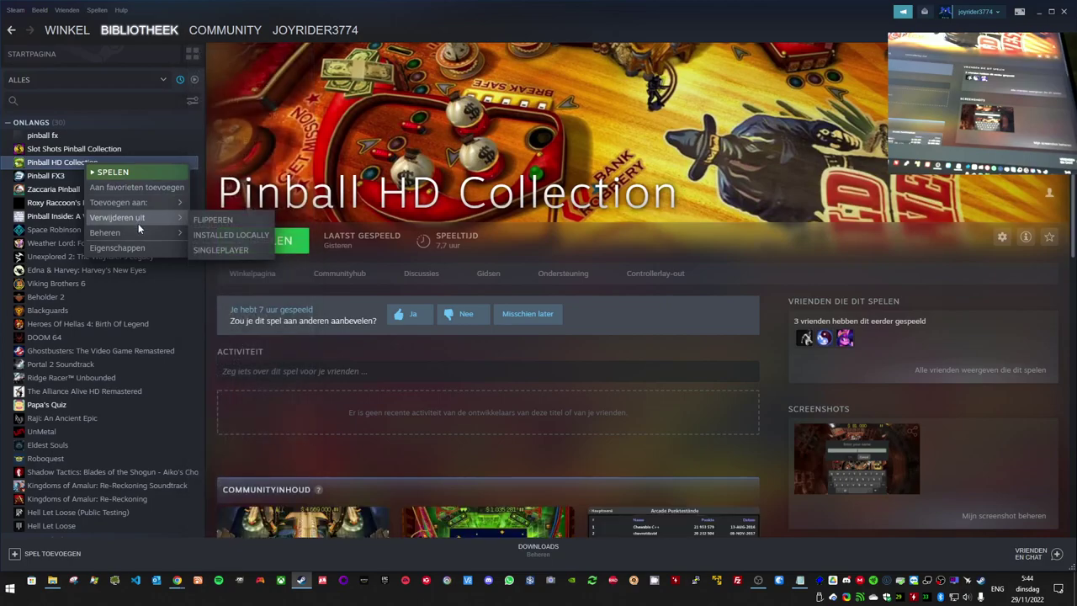
pyautogui.moveTo(141, 232)
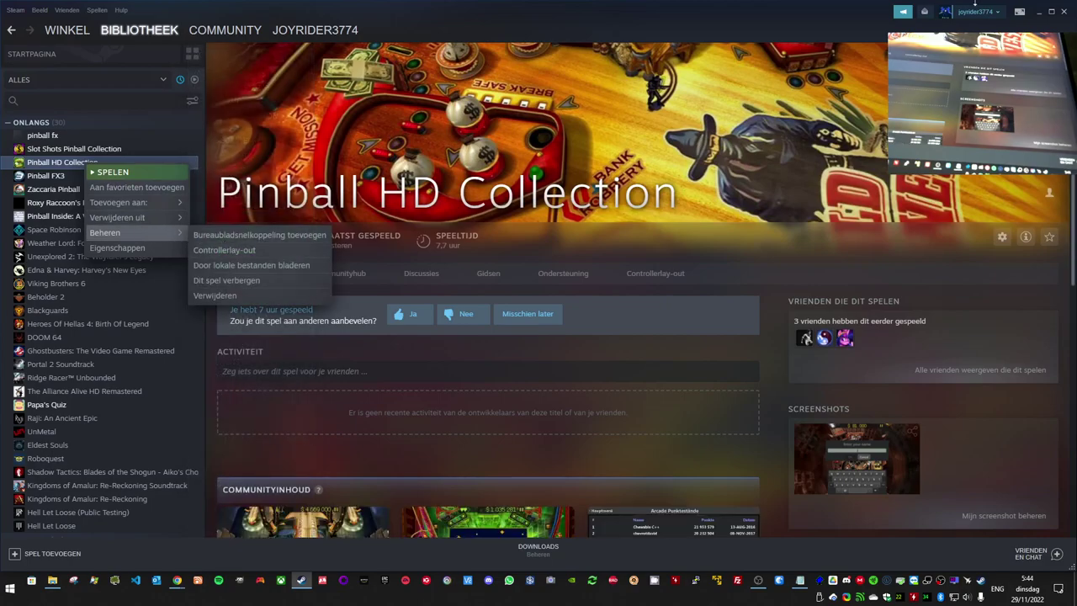
pyautogui.click(1037, 13)
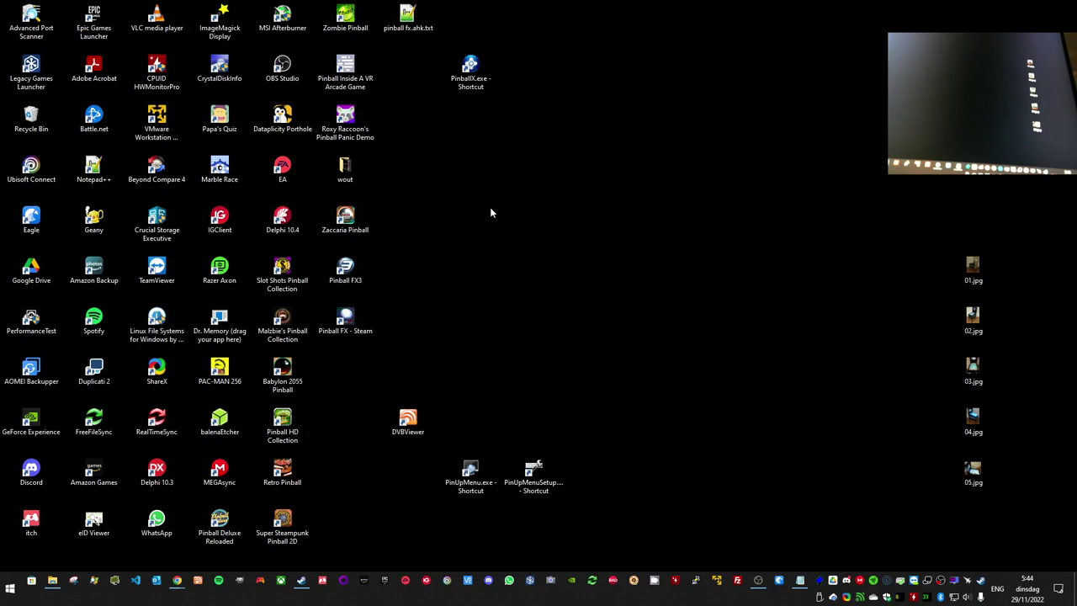
# Step: Create a new AutoHotkey script on the desktop and name it Pinball FX.ahk
pyautogui.rightClick(490, 209)
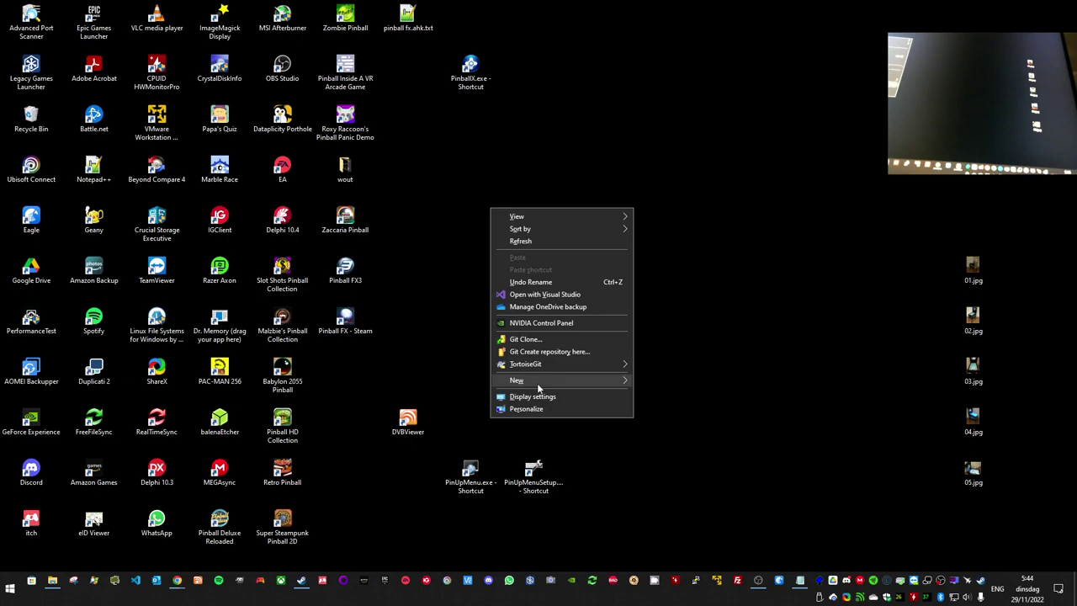
pyautogui.moveTo(537, 383)
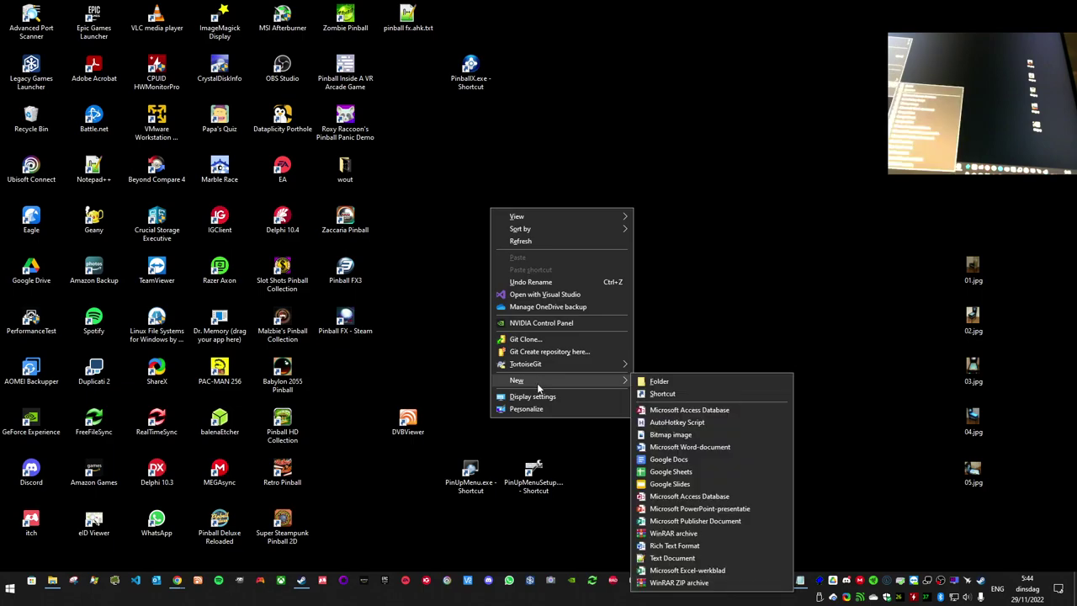
pyautogui.click(681, 422)
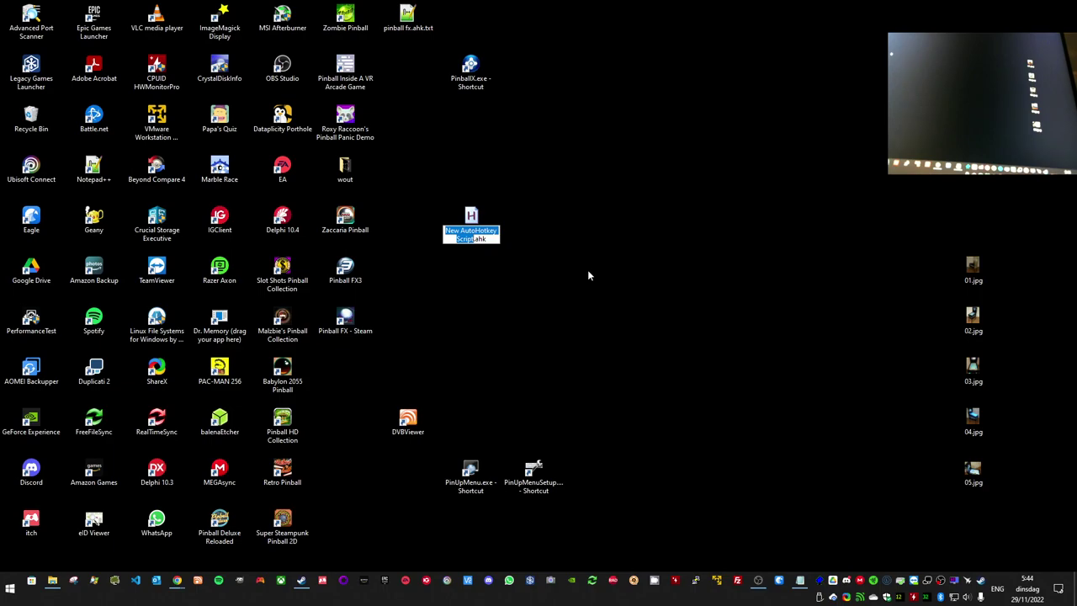
pyautogui.write('Pinball FX')
pyautogui.press('Return')
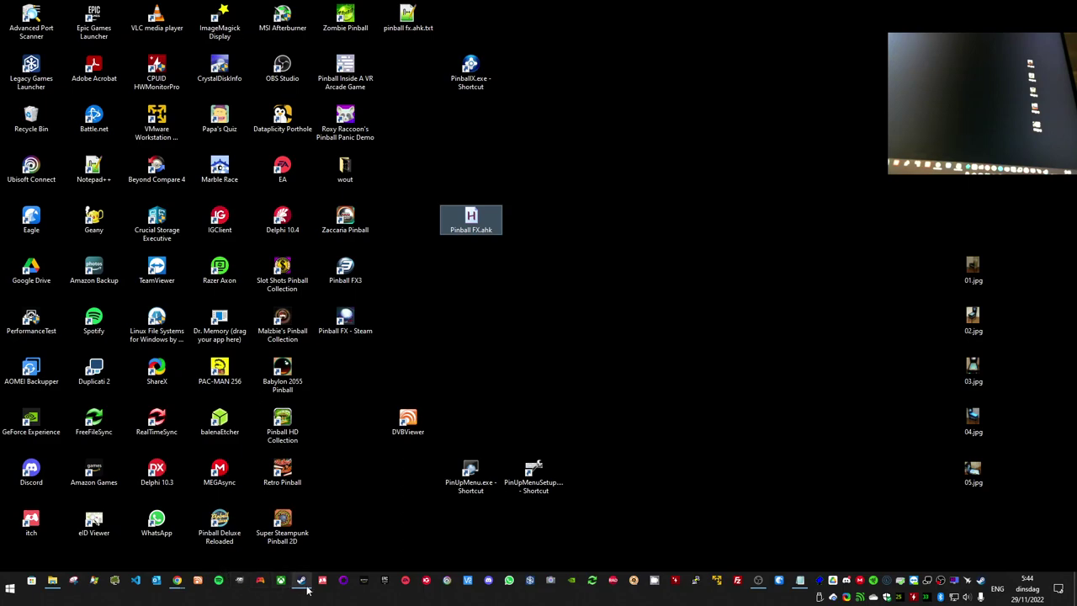
# Step: In the Epic Games Launcher library, create a desktop shortcut for Pinball FX and close the launcher
pyautogui.click(387, 580)
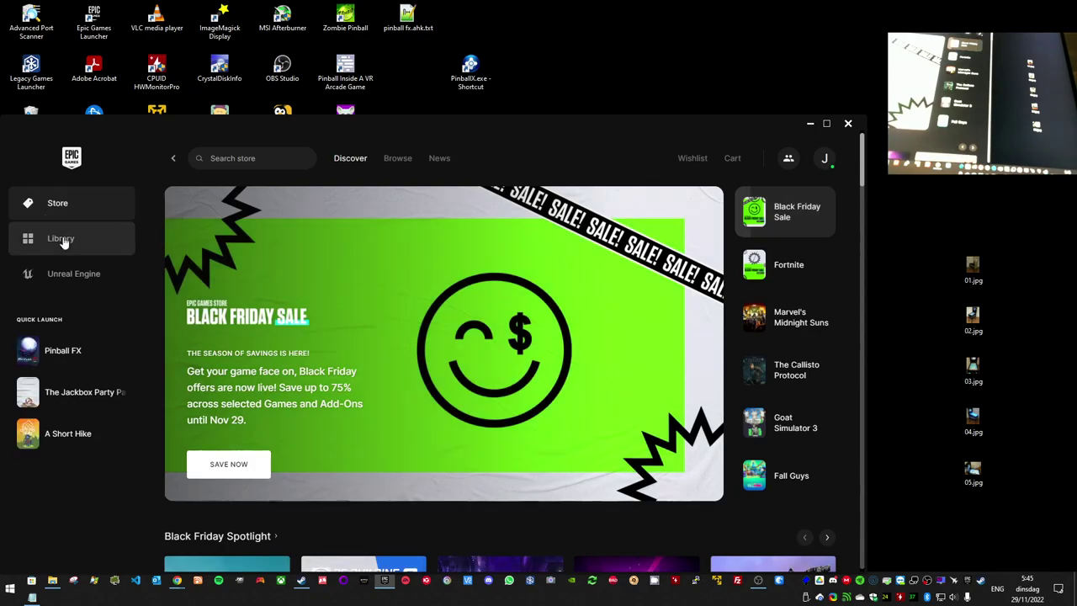
pyautogui.click(50, 238)
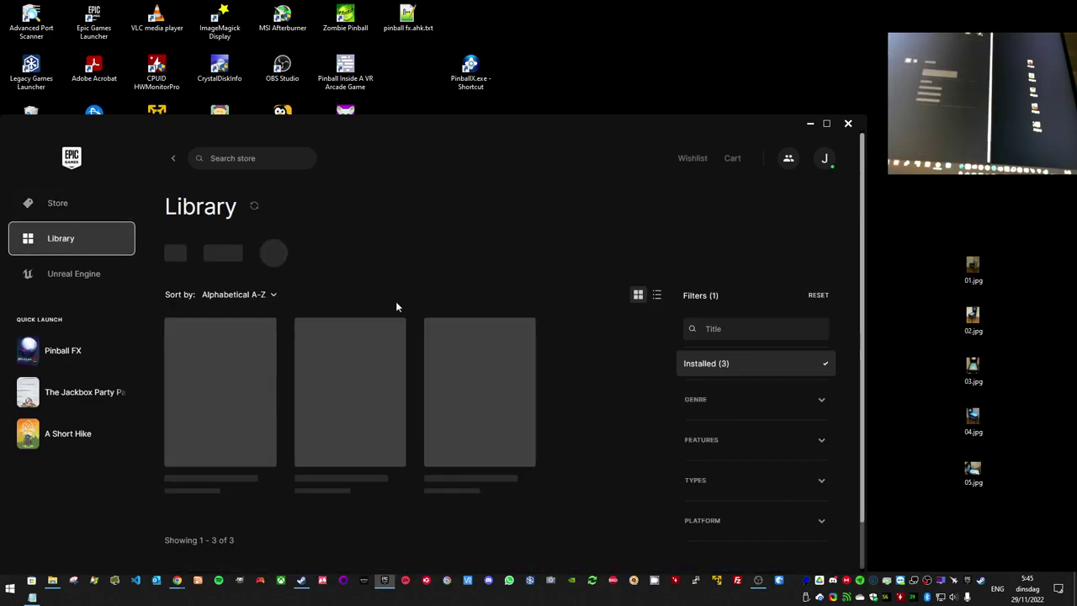
pyautogui.click(397, 470)
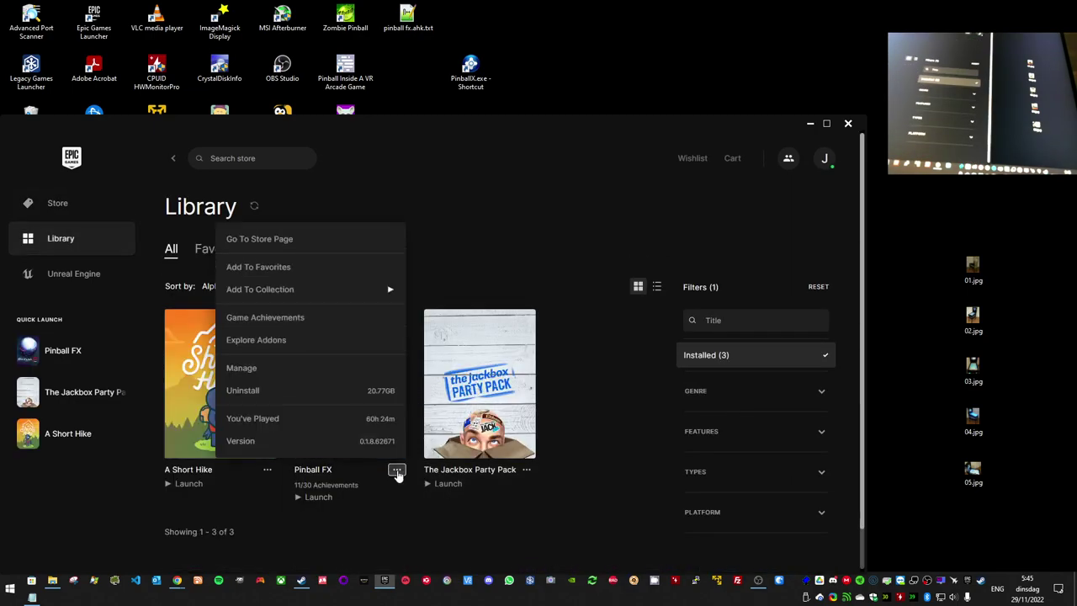
pyautogui.click(255, 368)
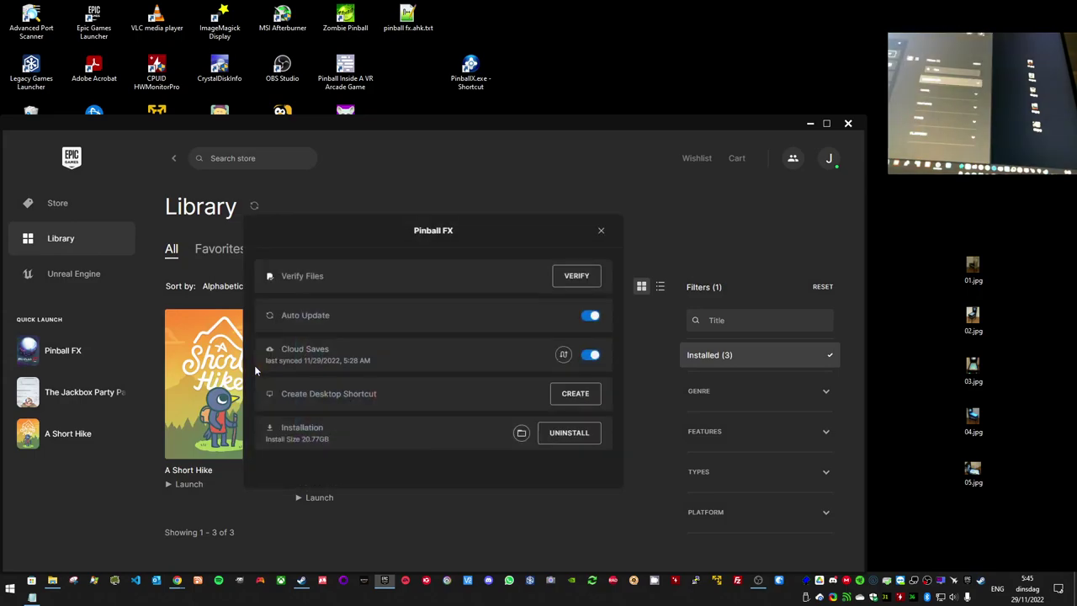
pyautogui.click(576, 395)
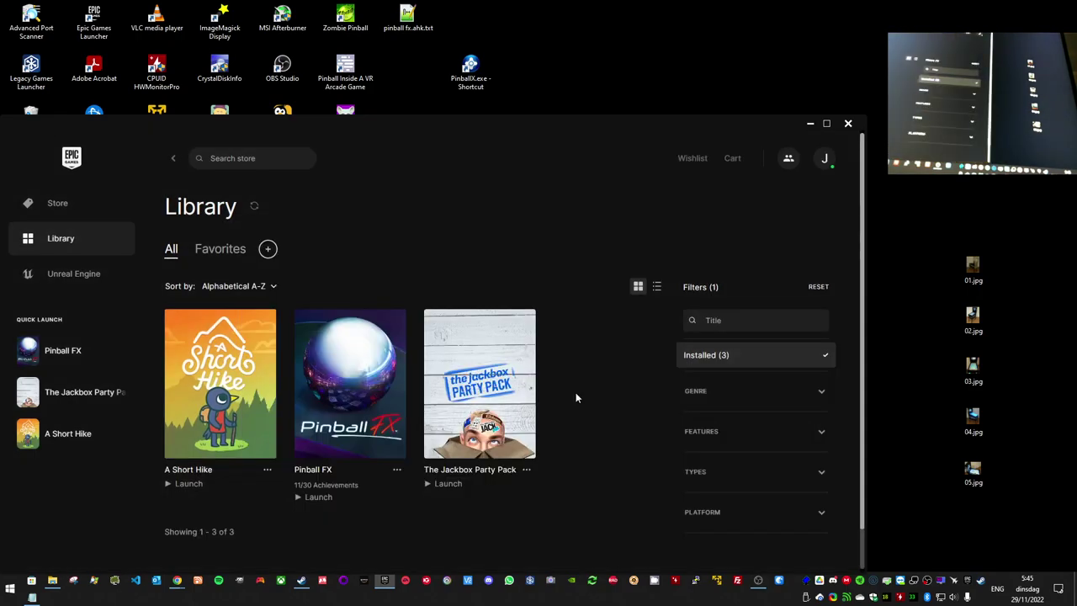
pyautogui.click(848, 124)
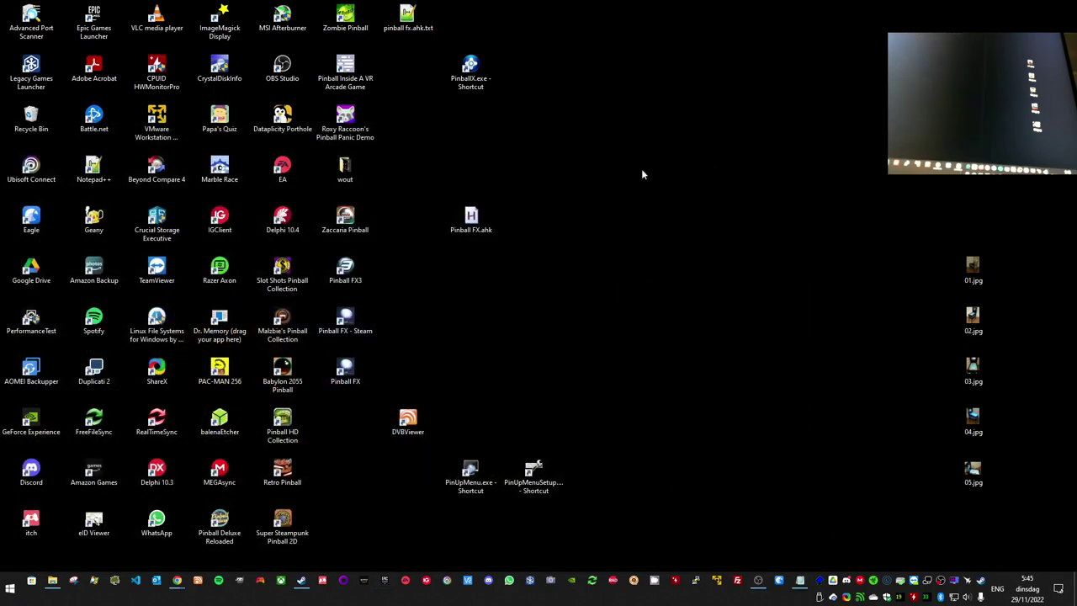
# Step: Move the new Pinball FX shortcut above Pinball FX.ahk on the desktop and copy the full URL from its properties
pyautogui.moveTo(345, 370); pyautogui.dragTo(492, 165)
pyautogui.rightClick(485, 165)
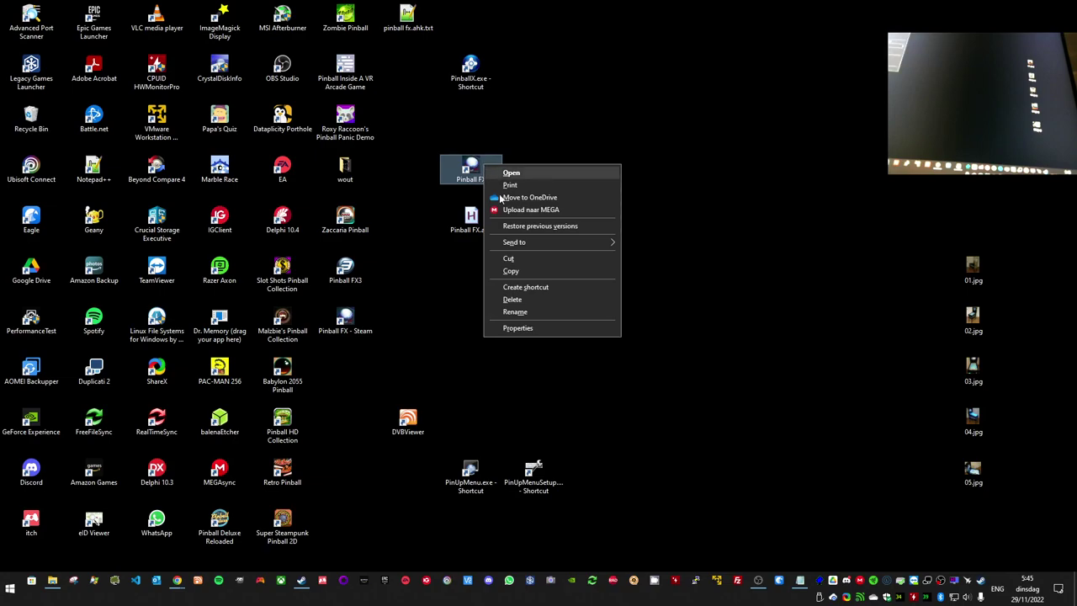
pyautogui.click(526, 328)
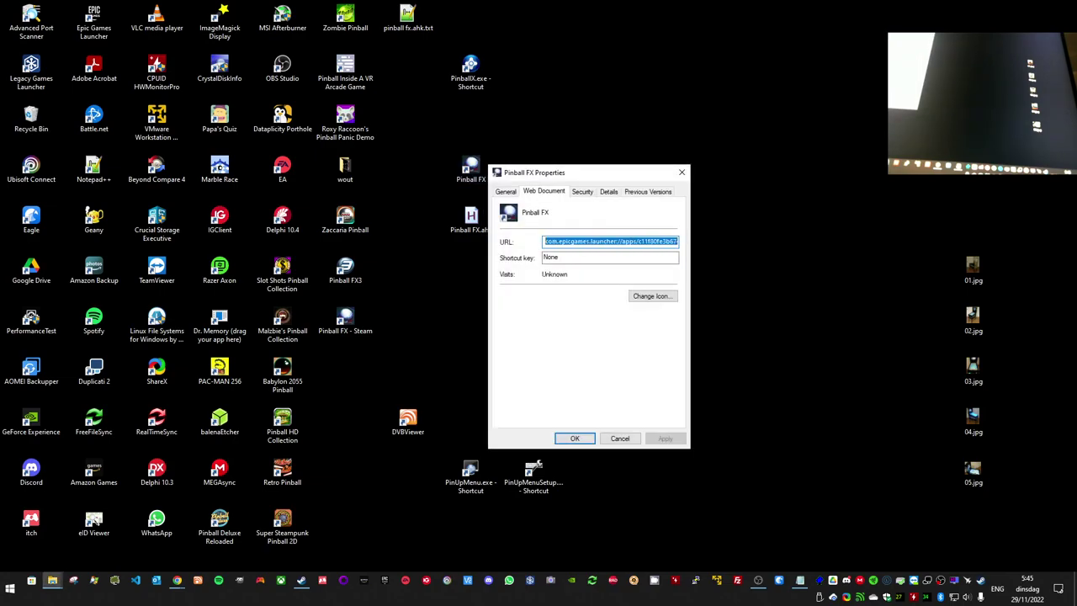
pyautogui.click(603, 241)
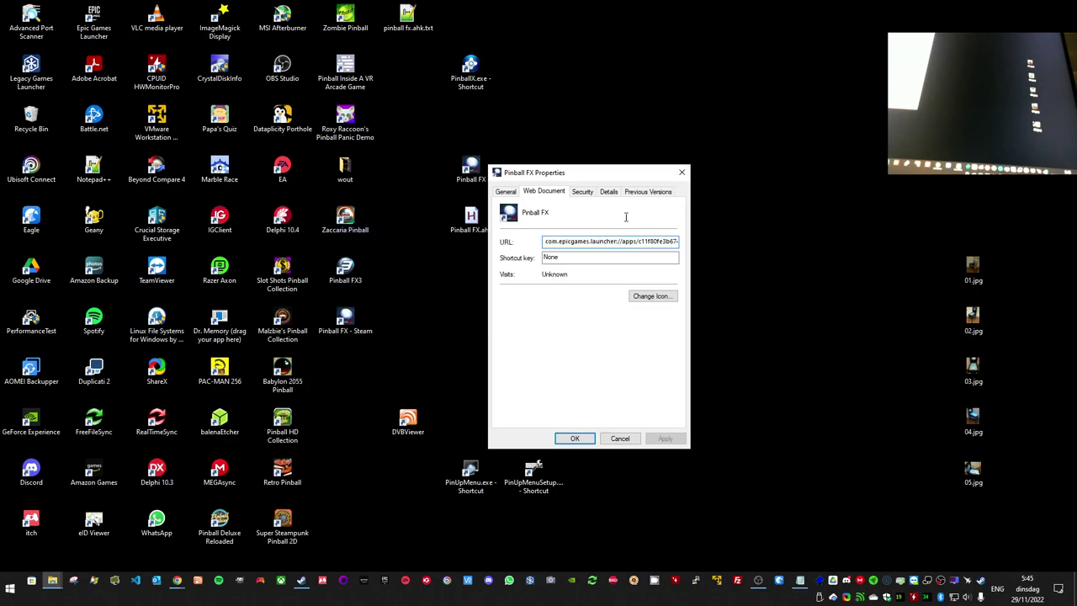
pyautogui.doubleClick(565, 241)
pyautogui.click(566, 240)
pyautogui.hotkey('ctrl', 'a')
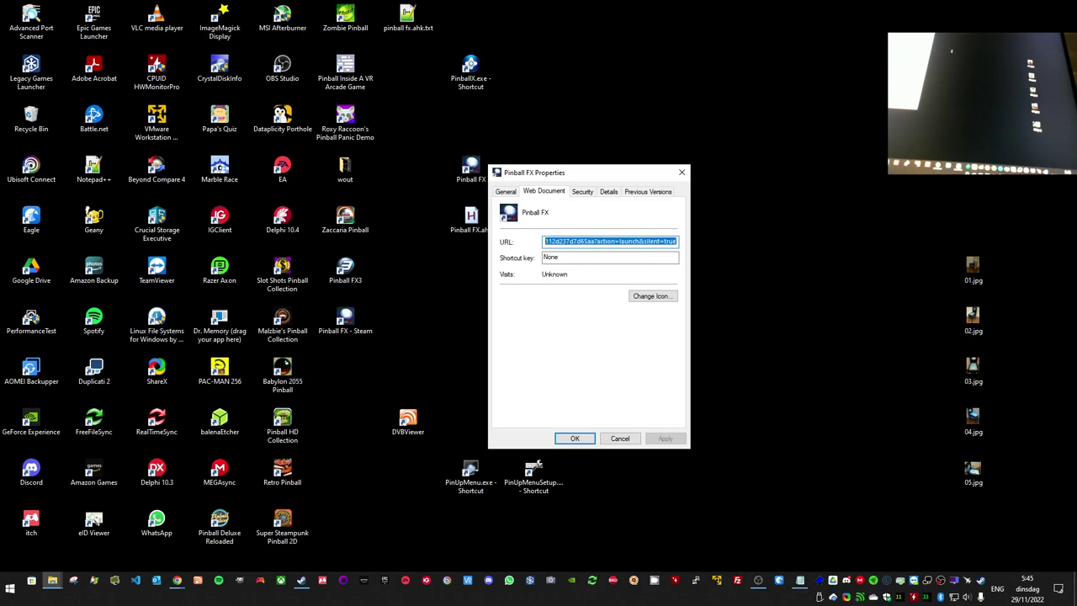
pyautogui.rightClick(664, 238)
pyautogui.click(686, 280)
pyautogui.click(587, 442)
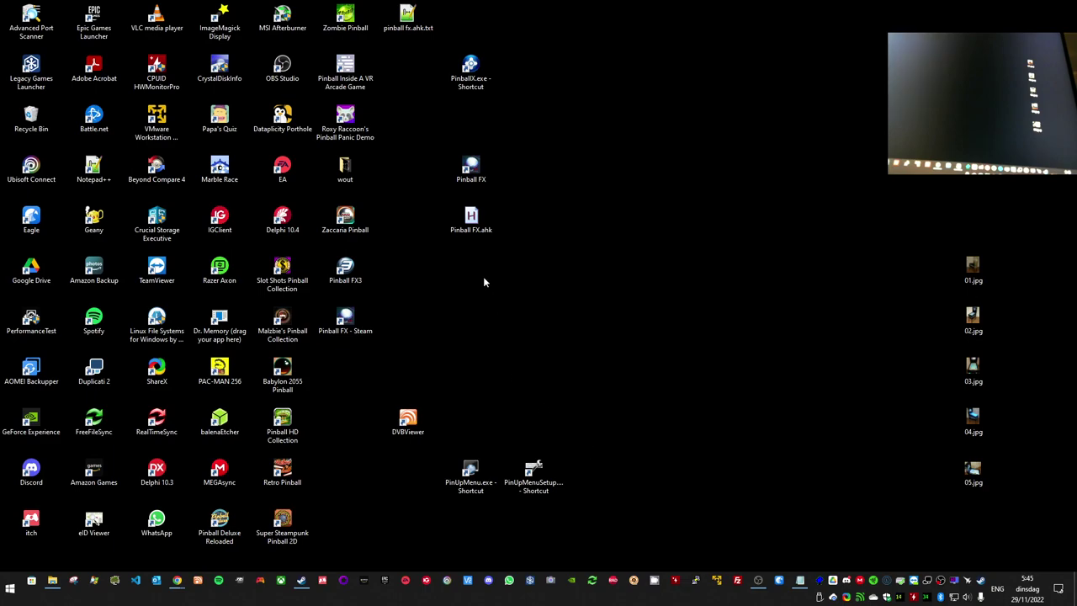
# Step: Open Pinball FX.ahk for editing and add the line "RunWait, TaskKill.exe /F /IM EpicGames." below the default header
pyautogui.click(478, 227)
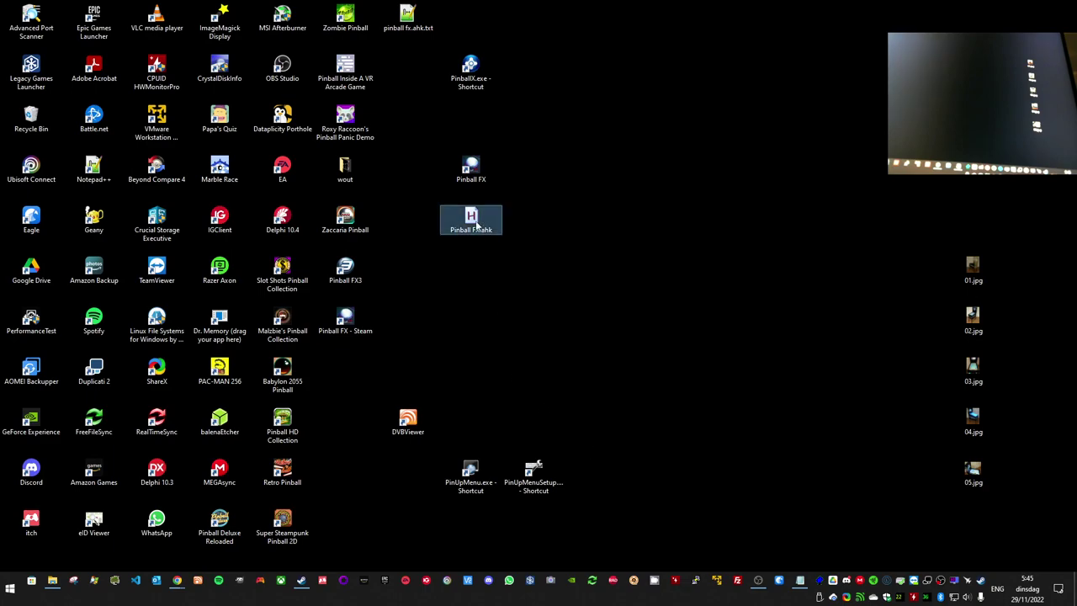
pyautogui.rightClick(476, 226)
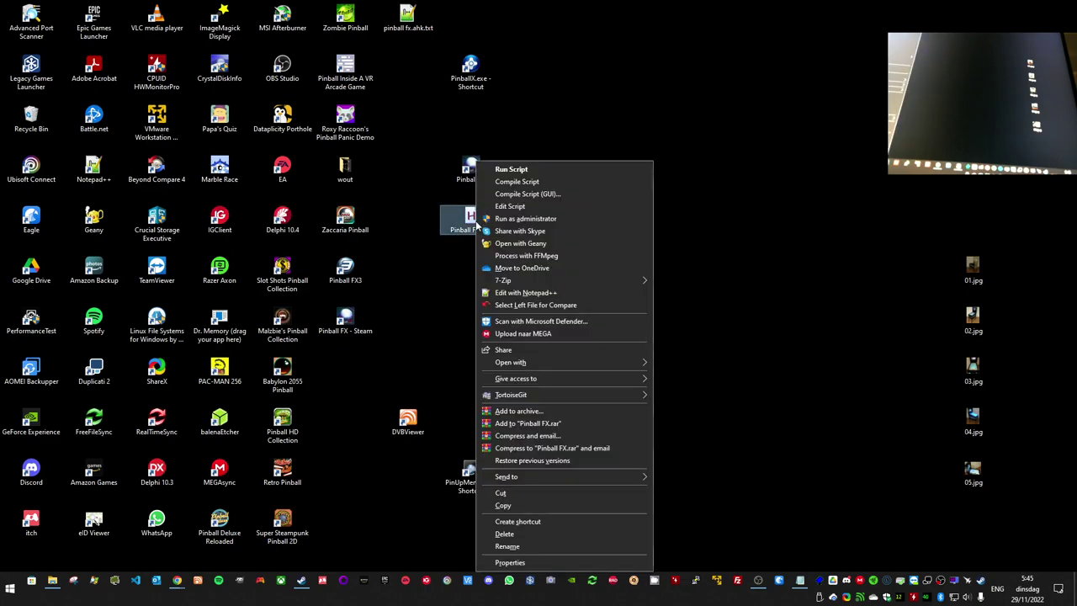
pyautogui.click(528, 207)
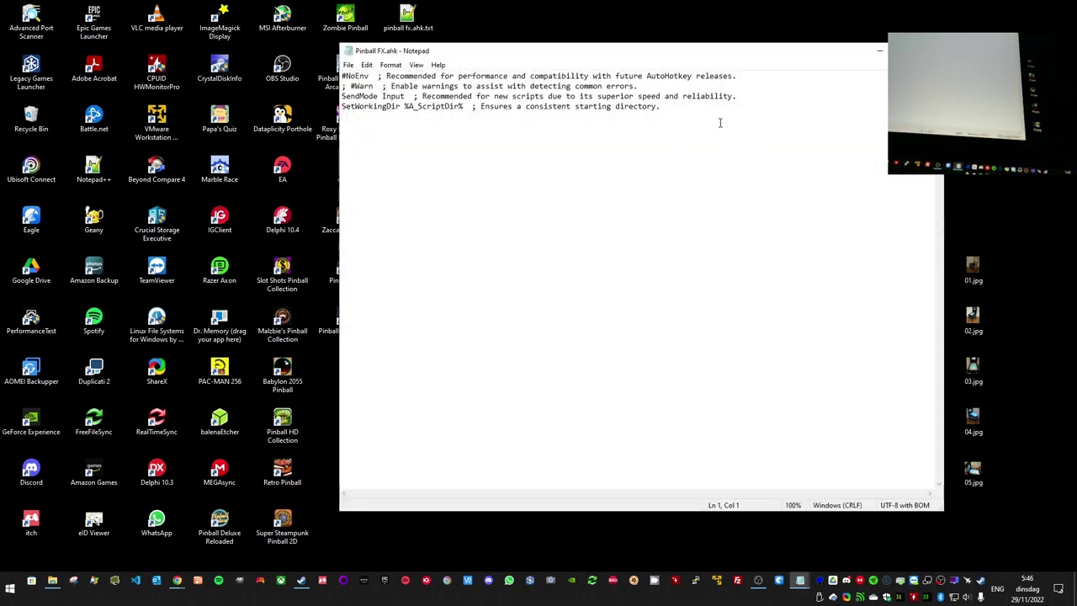
pyautogui.press('Return')
pyautogui.write('RunWait, Taskk')
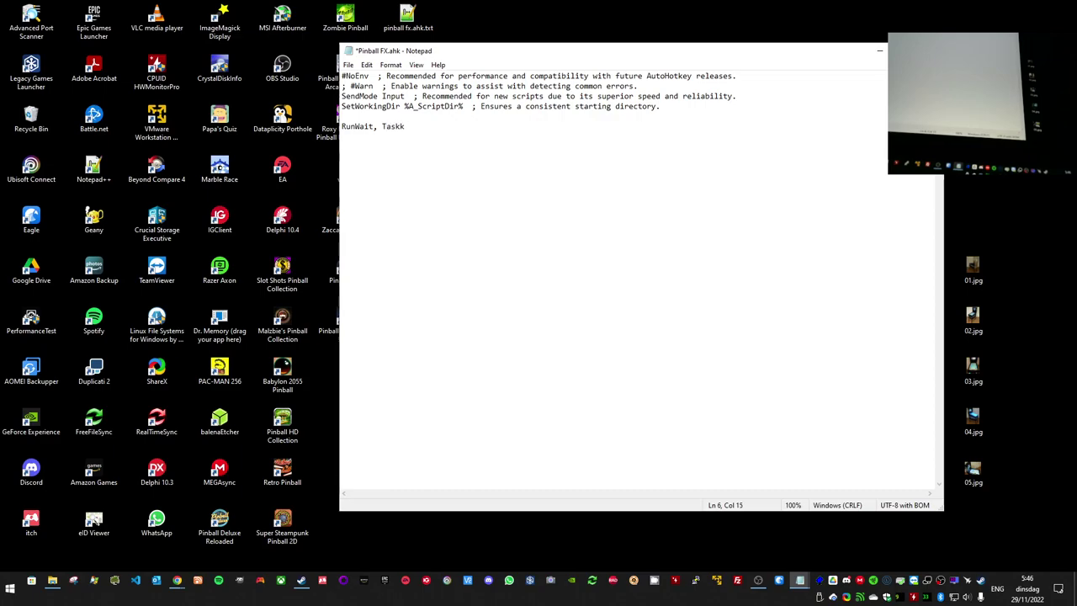
pyautogui.write('ill.e')
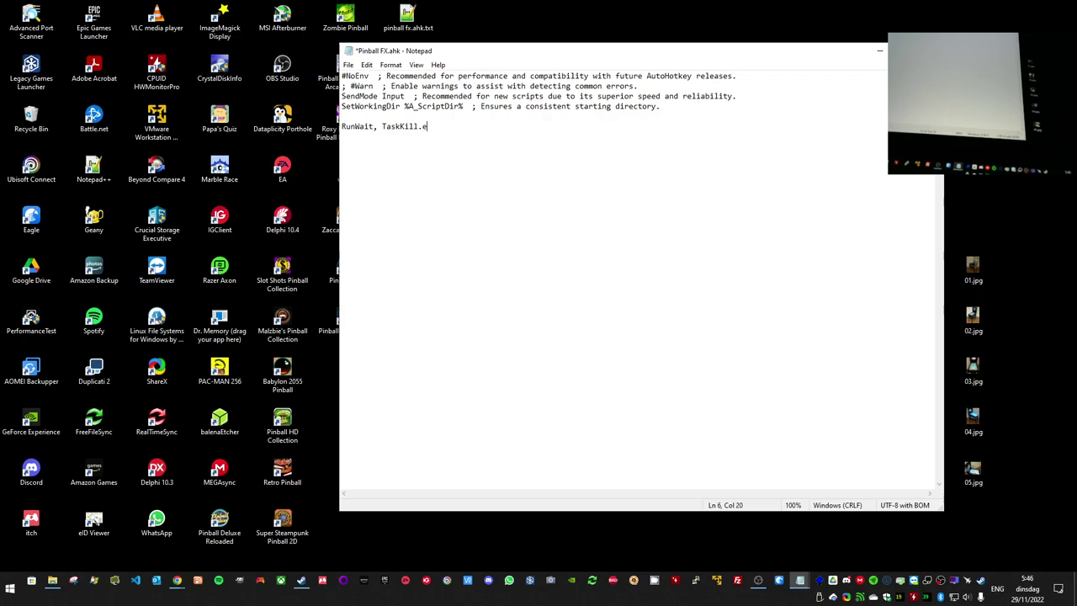
pyautogui.write('xe /F /IMG')
pyautogui.press('BackSpace')
pyautogui.press('BackSpace')
pyautogui.write('EpicGames.')
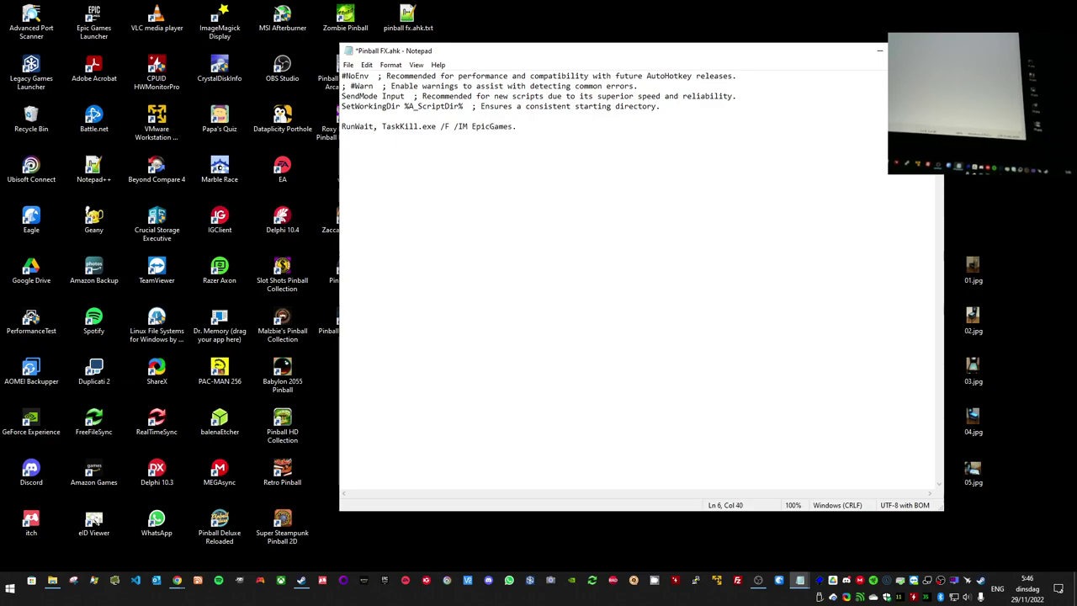
# Step: Paste the copied Epic Games launch URL on a new line below the TaskKill command
pyautogui.press('Return')
pyautogui.hotkey('ctrl', 'v')
pyautogui.press('Home')
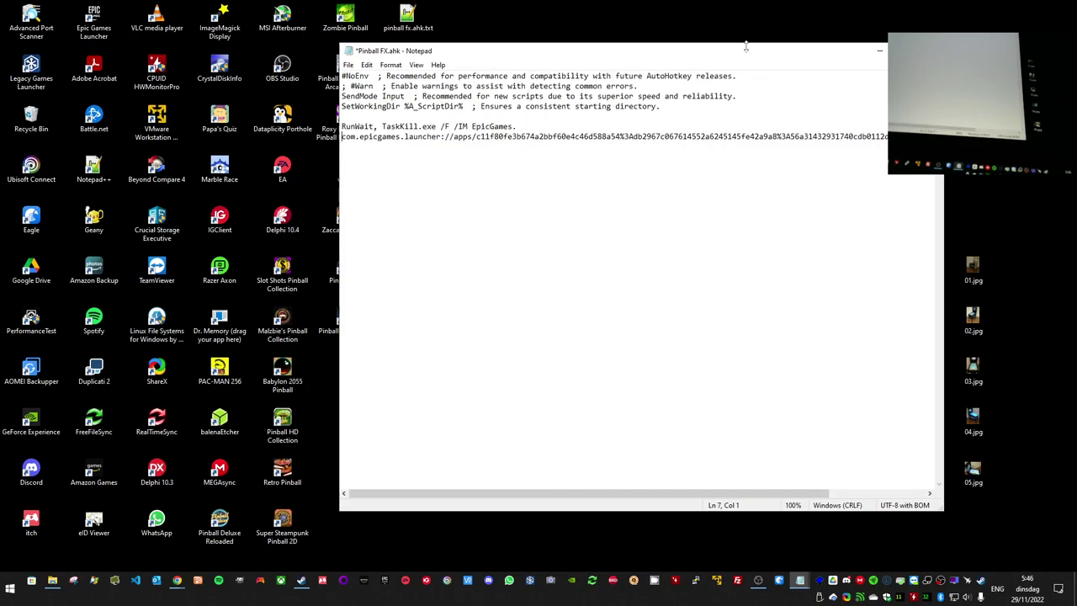
# Step: Copy the executable name from the Epic launcher shortcut's target and complete the TaskKill line with EpicGamesLauncher.exe
pyautogui.rightClick(392, 582)
pyautogui.rightClick(386, 540)
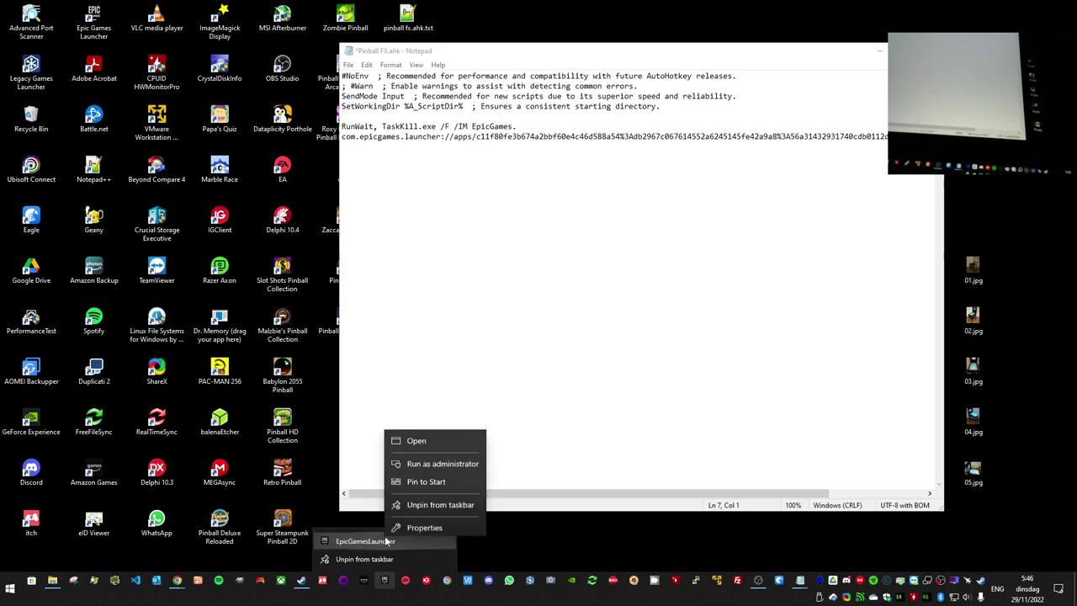
pyautogui.click(424, 527)
pyautogui.click(516, 373)
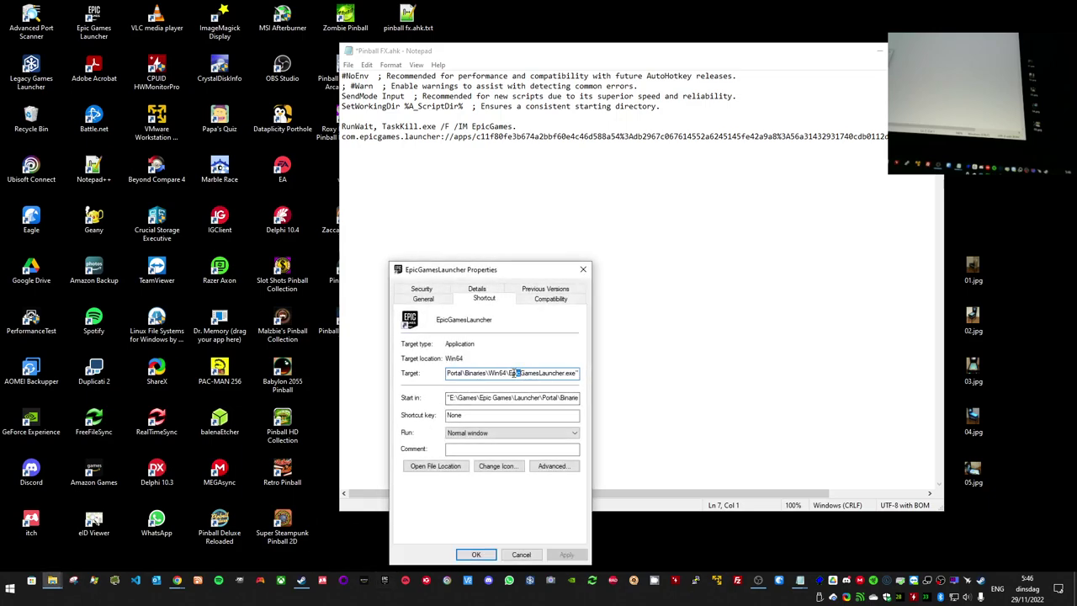
pyautogui.moveTo(511, 373); pyautogui.dragTo(579, 373)
pyautogui.click(583, 269)
pyautogui.doubleClick(489, 126)
pyautogui.hotkey('ctrl', 'v')
pyautogui.press('Home')
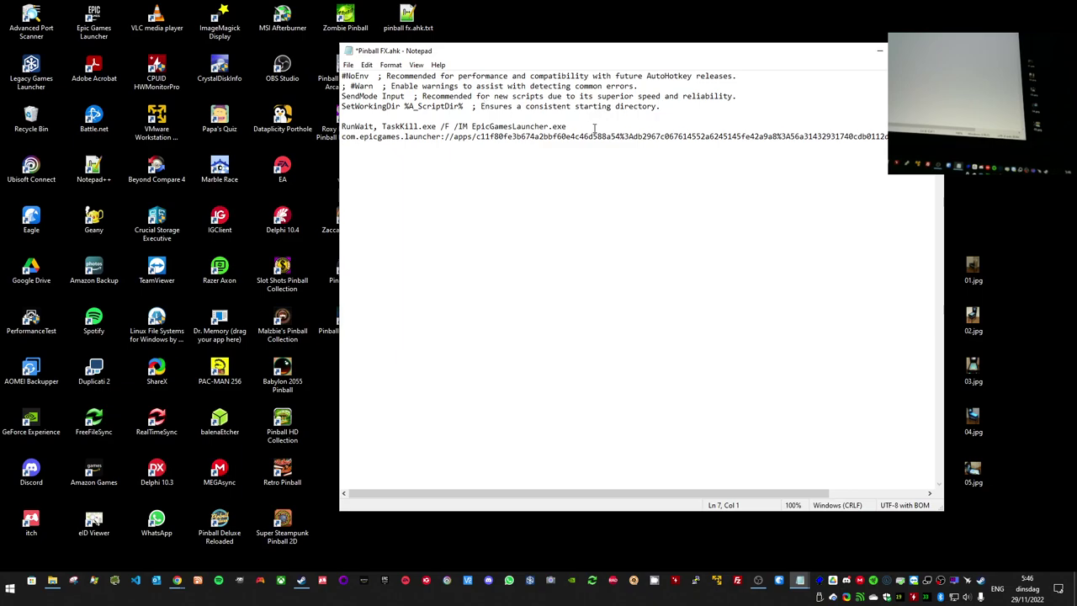
# Step: Turn the pasted URL into a Run command with the URL enclosed in double quotes
pyautogui.write('Run ')
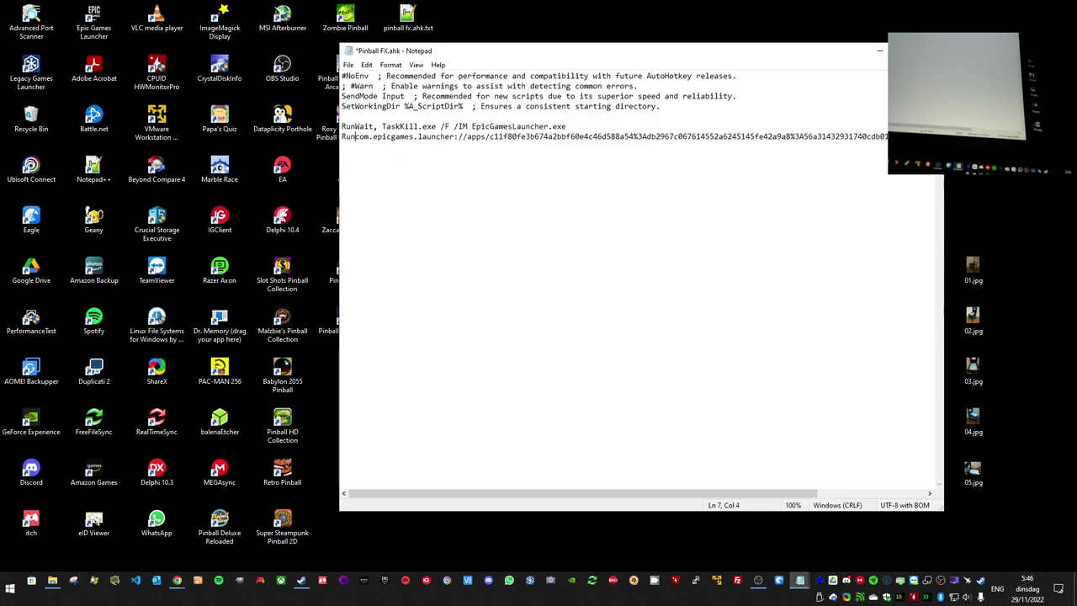
pyautogui.write('"')
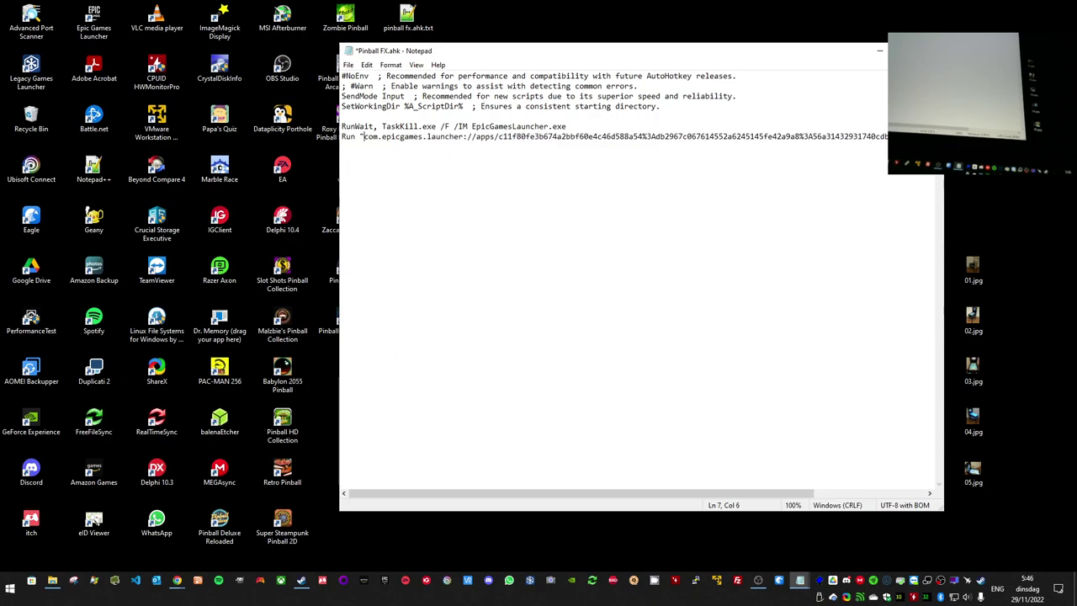
pyautogui.press('End')
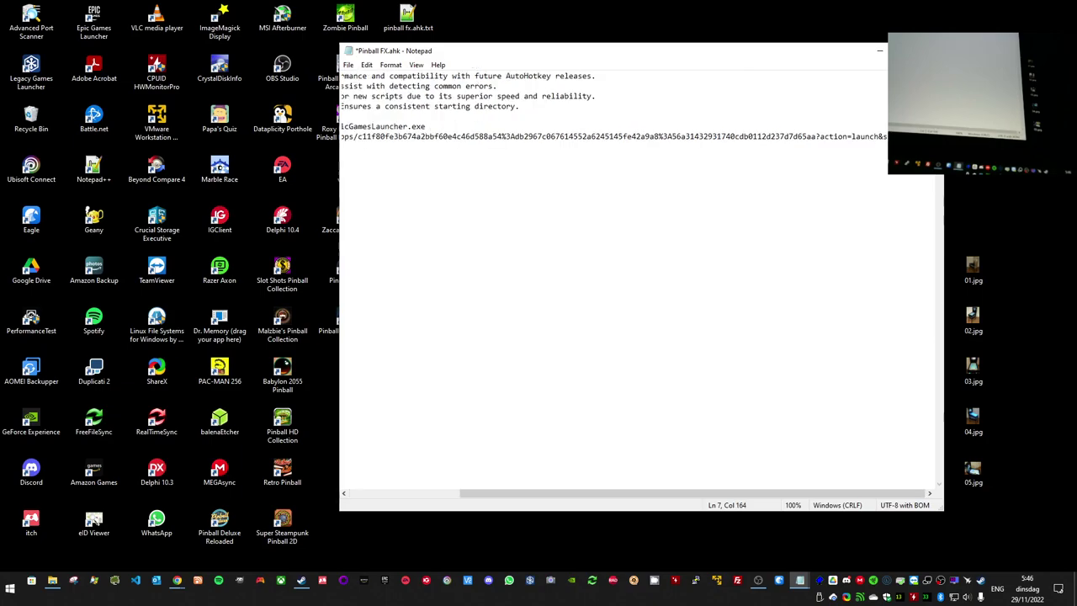
pyautogui.write('"')
pyautogui.press('Home')
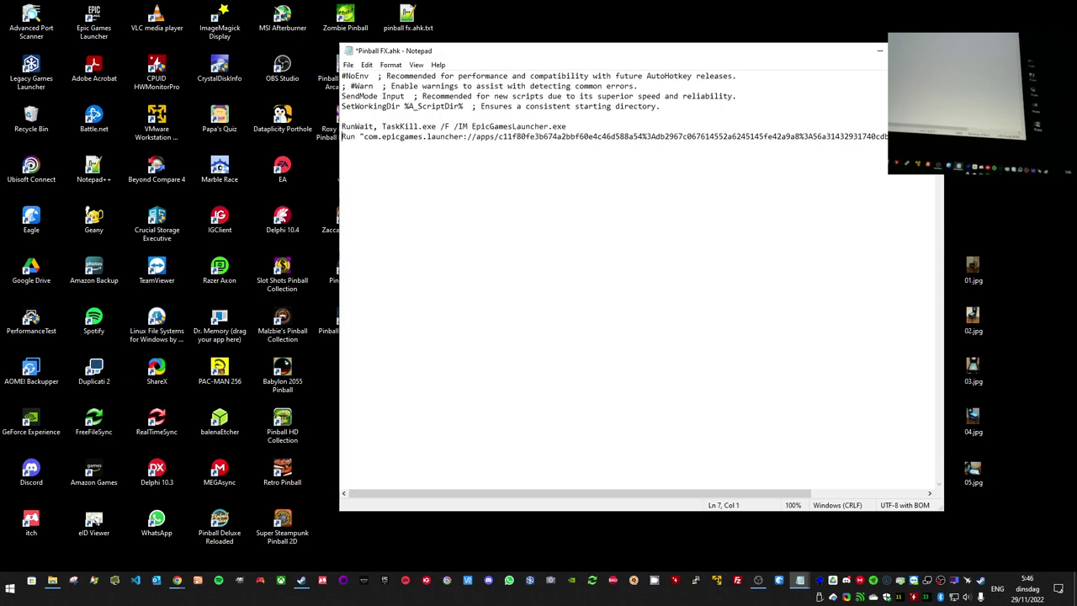
pyautogui.press('Right')
pyautogui.press('Right')
pyautogui.press('Right')
pyautogui.press('Right')
pyautogui.press('Right')
pyautogui.press('Right')
pyautogui.press('Right')
pyautogui.press('Right')
pyautogui.press('Right')
pyautogui.press('Right')
pyautogui.press('Right')
pyautogui.press('Right')
pyautogui.press('Right')
pyautogui.press('Right')
pyautogui.press('Right')
pyautogui.press('Right')
pyautogui.press('Right')
pyautogui.press('Right')
pyautogui.press('Right')
pyautogui.press('Right')
pyautogui.press('Delete')
pyautogui.press('Delete')
pyautogui.press('Delete')
pyautogui.press('Delete')
pyautogui.press('Delete')
pyautogui.press('Delete')
pyautogui.press('Delete')
pyautogui.press('Delete')
pyautogui.press('Delete')
pyautogui.press('Delete')
pyautogui.press('Delete')
pyautogui.press('Delete')
pyautogui.press('Delete')
pyautogui.press('Delete')
pyautogui.press('Delete')
pyautogui.press('Delete')
pyautogui.press('Delete')
pyautogui.press('Delete')
pyautogui.press('Delete')
pyautogui.press('Delete')
pyautogui.press('Delete')
pyautogui.press('Delete')
pyautogui.press('Delete')
pyautogui.press('Delete')
pyautogui.press('Delete')
pyautogui.press('Delete')
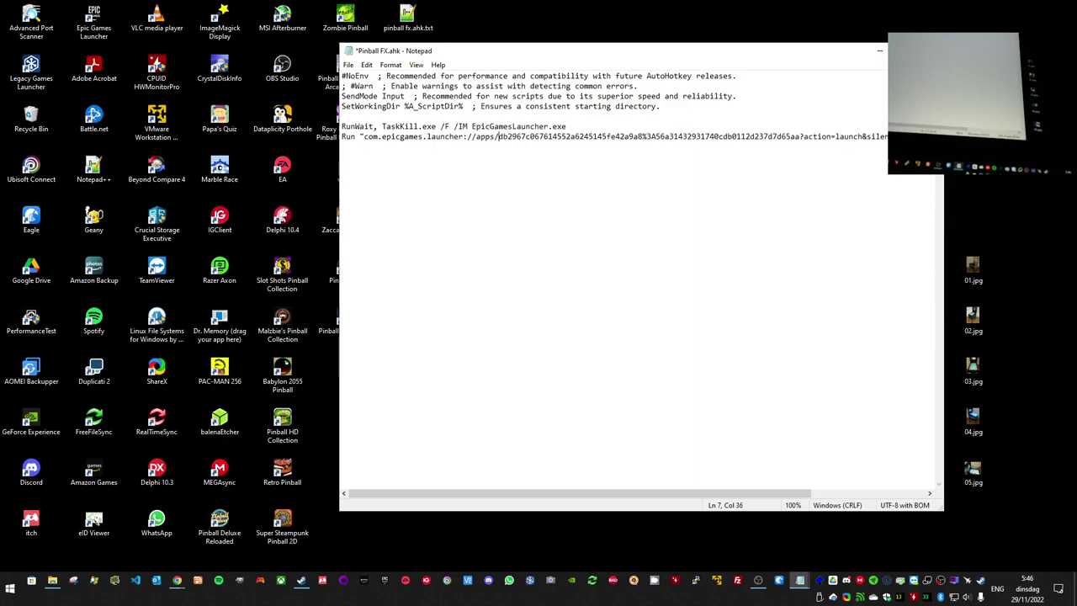
pyautogui.press('Delete')
pyautogui.press('Delete')
pyautogui.press('Delete')
pyautogui.press('Delete')
pyautogui.press('Delete')
pyautogui.press('Delete')
pyautogui.press('Delete')
pyautogui.press('Delete')
pyautogui.press('Delete')
pyautogui.press('Delete')
pyautogui.press('Delete')
pyautogui.press('Delete')
pyautogui.press('Delete')
pyautogui.press('Delete')
pyautogui.press('Delete')
pyautogui.press('Delete')
pyautogui.press('Delete')
pyautogui.press('Delete')
pyautogui.press('Delete')
pyautogui.press('Delete')
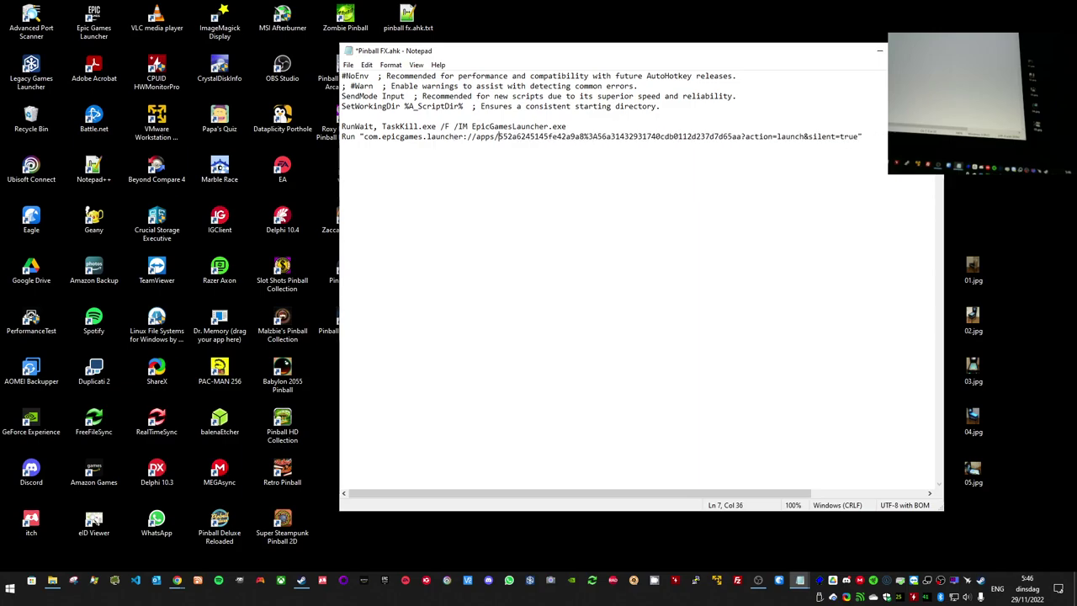
pyautogui.press('Delete')
pyautogui.press('Delete')
pyautogui.press('Delete')
pyautogui.press('Delete')
pyautogui.press('Delete')
pyautogui.press('Delete')
pyautogui.press('Delete')
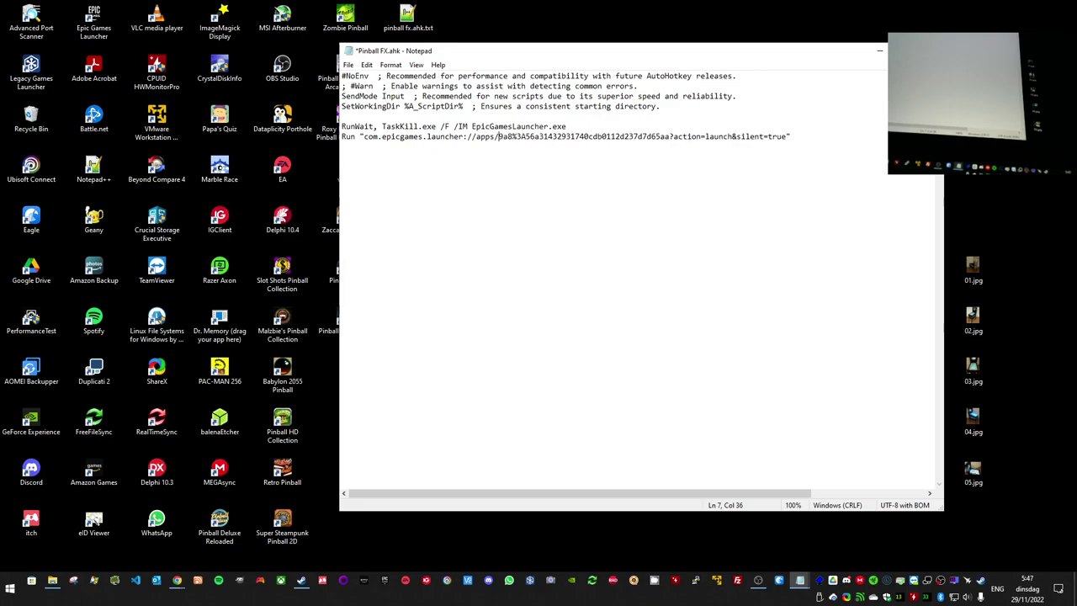
pyautogui.press('Delete')
pyautogui.press('Delete')
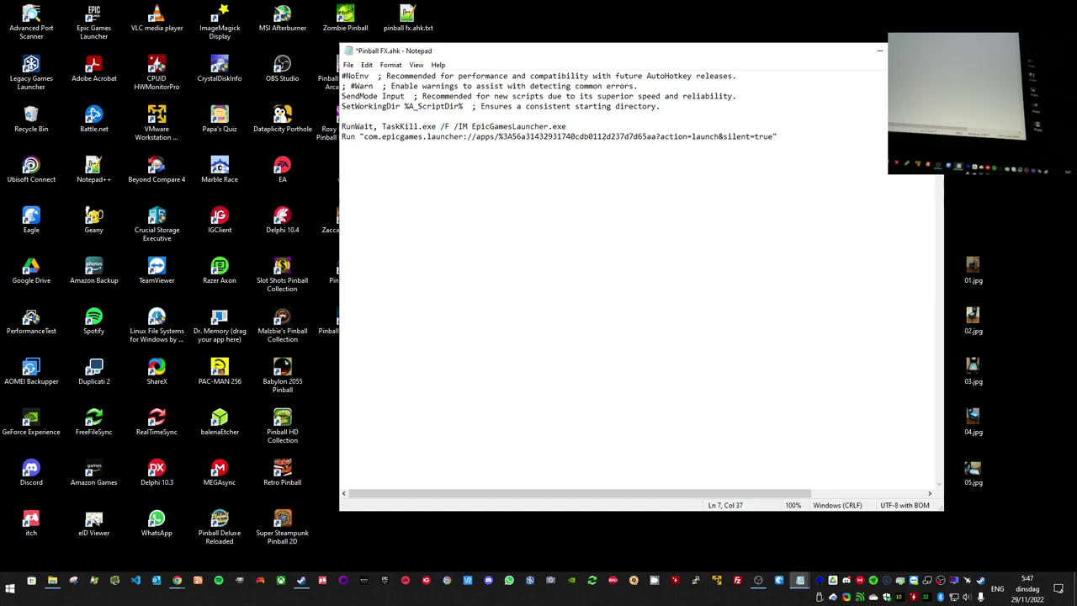
pyautogui.hotkey('shift', 'Right')
pyautogui.hotkey('shift', 'Right')
pyautogui.hotkey('shift', 'Right')
pyautogui.press('Delete')
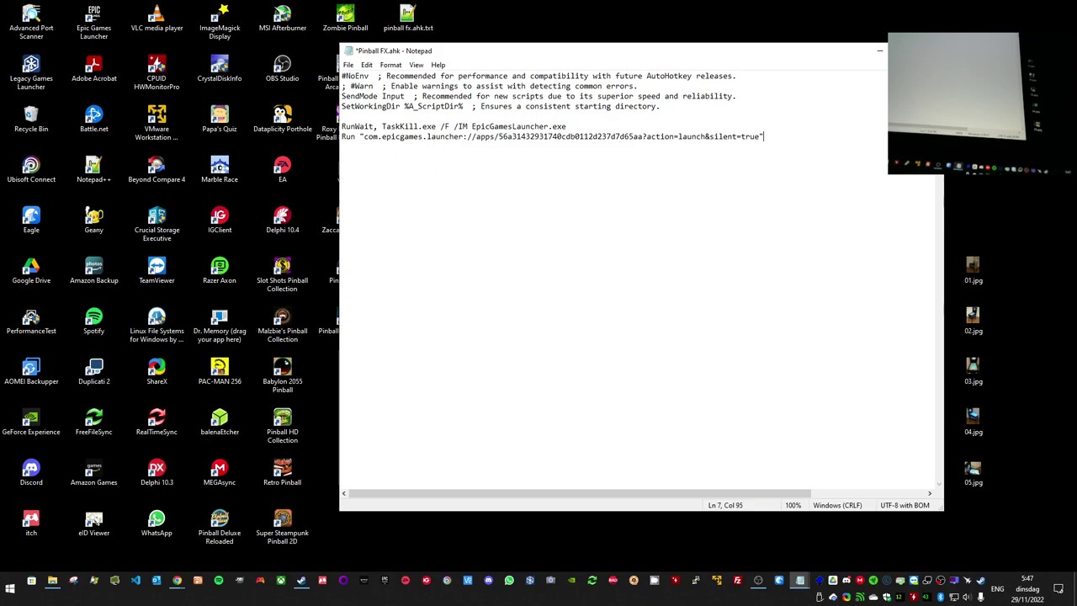
# Step: Start a new line below the Run command with "Process, Wait,"
pyautogui.press('Return')
pyautogui.write('Process, wait')
pyautogui.press('BackSpace')
pyautogui.write('ait,')
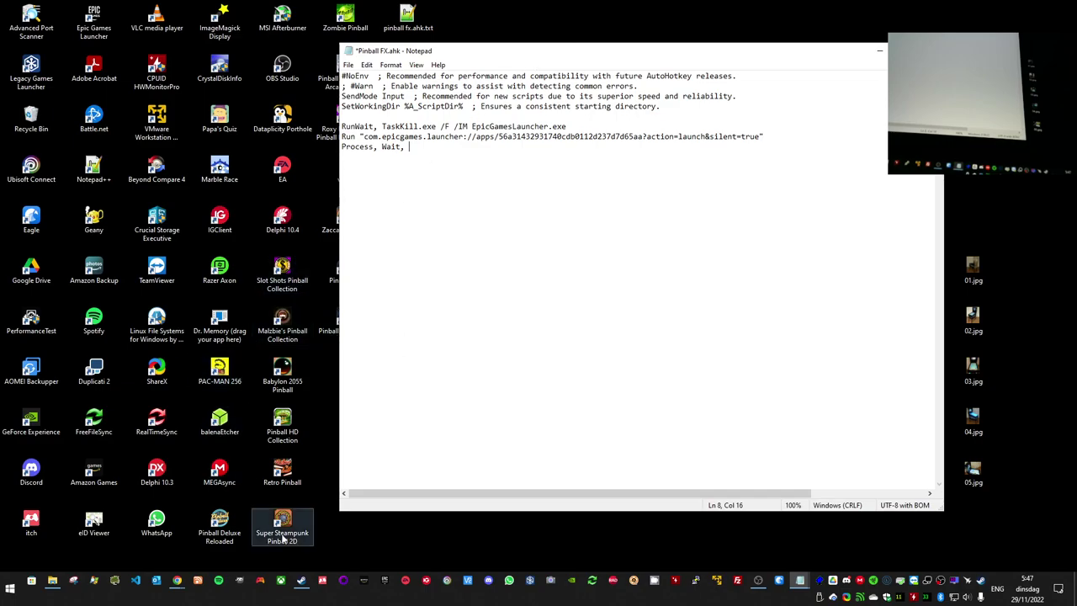
# Step: Switch to File Explorer, open the game's PinballFX\Binaries\Win64 folder and select the full file name of PinballFX-Win64-Shipping.exe
pyautogui.click(52, 581)
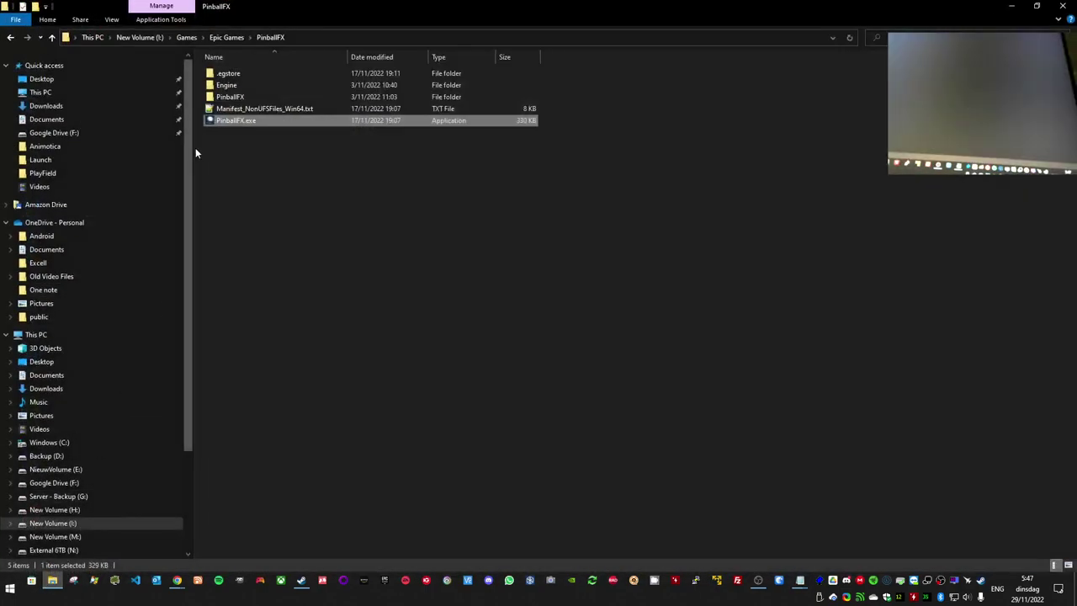
pyautogui.doubleClick(239, 98)
pyautogui.doubleClick(232, 75)
pyautogui.doubleClick(231, 77)
pyautogui.click(255, 125)
pyautogui.click(256, 124)
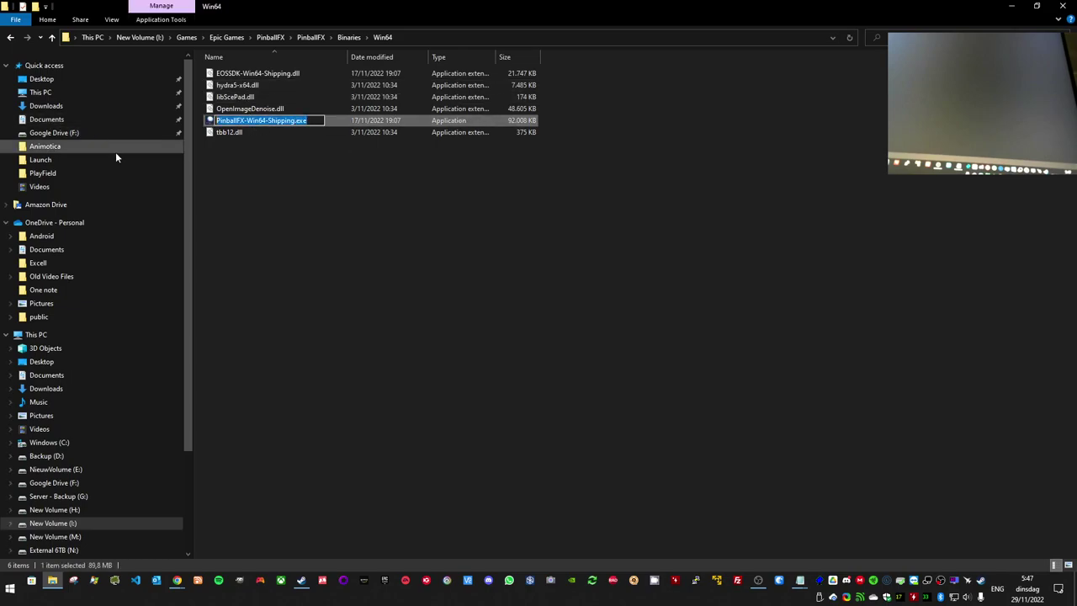
pyautogui.click(331, 198)
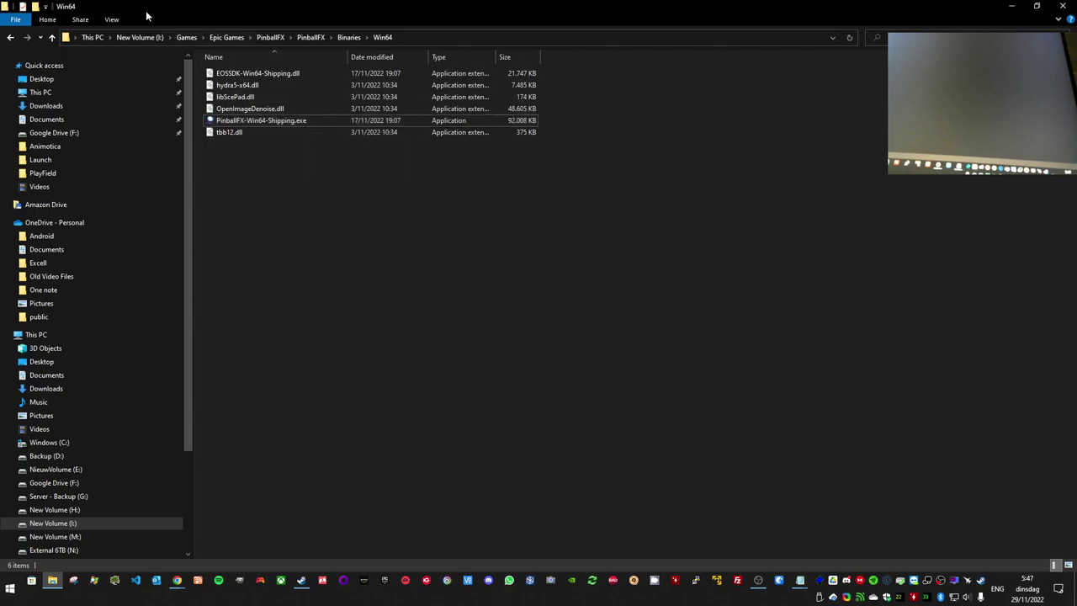
# Step: Turn the display of file name extensions off and back on in the Win64 folder
pyautogui.click(118, 19)
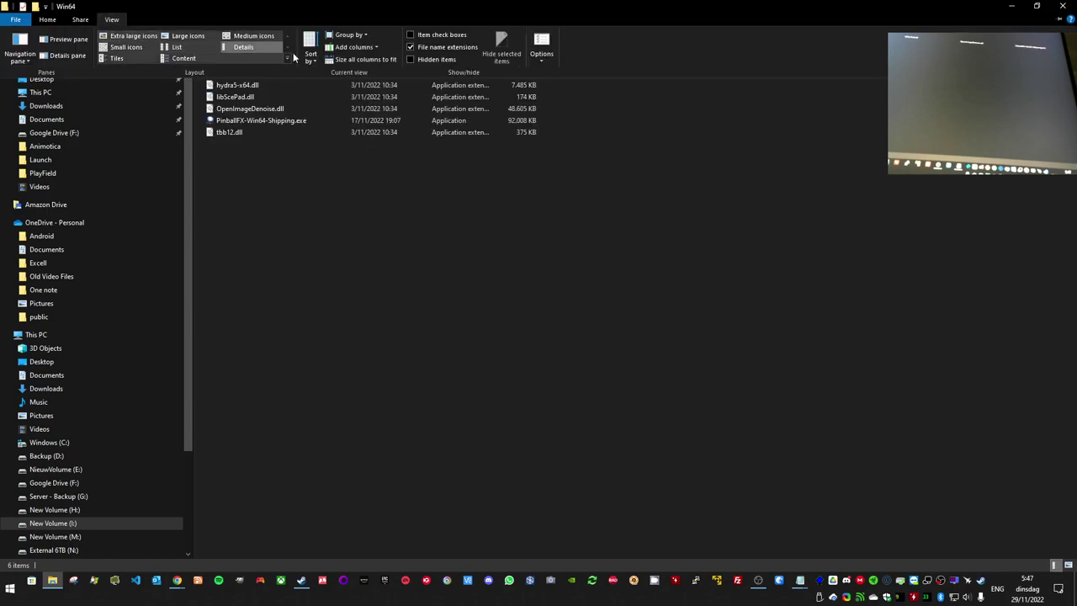
pyautogui.click(422, 47)
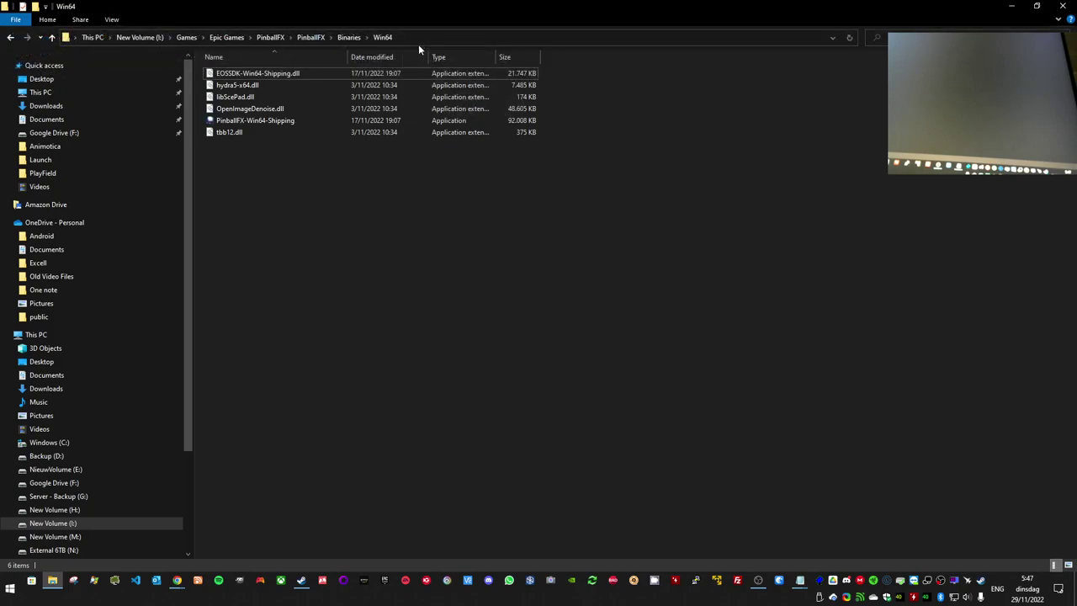
pyautogui.click(111, 20)
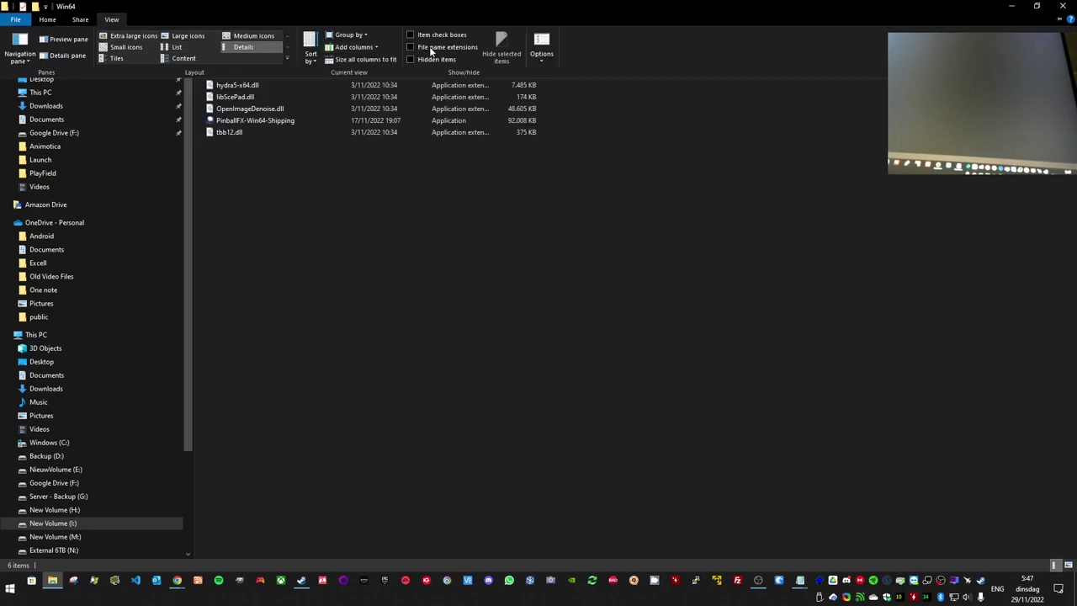
pyautogui.click(429, 47)
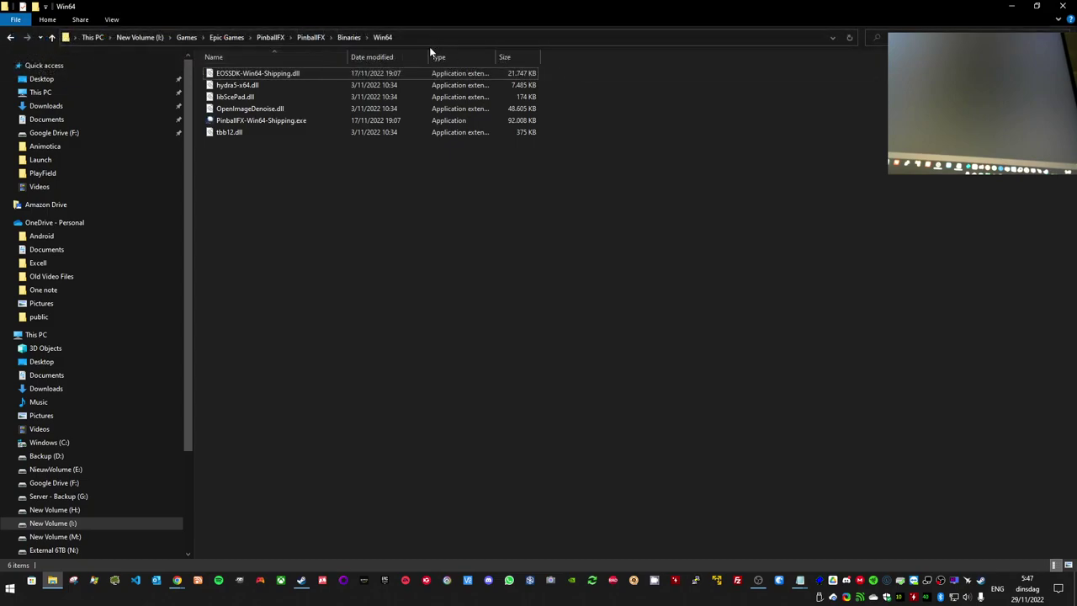
# Step: Copy the file name PinballFX-Win64-Shipping.exe and complete the "Process, Wait," line in the Notepad script with it
pyautogui.click(286, 121)
pyautogui.click(286, 120)
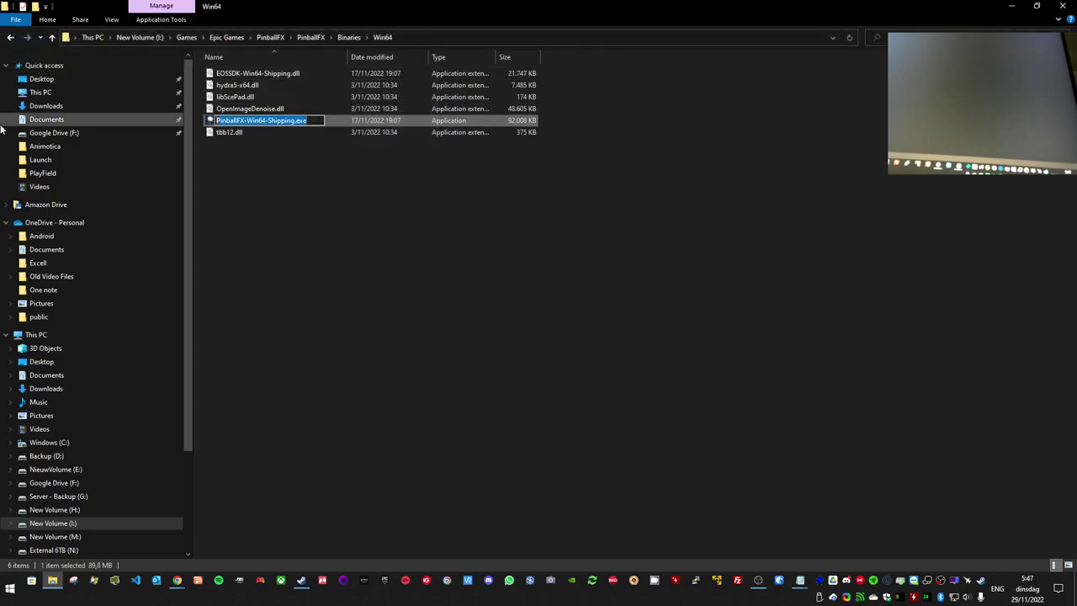
pyautogui.click(221, 446)
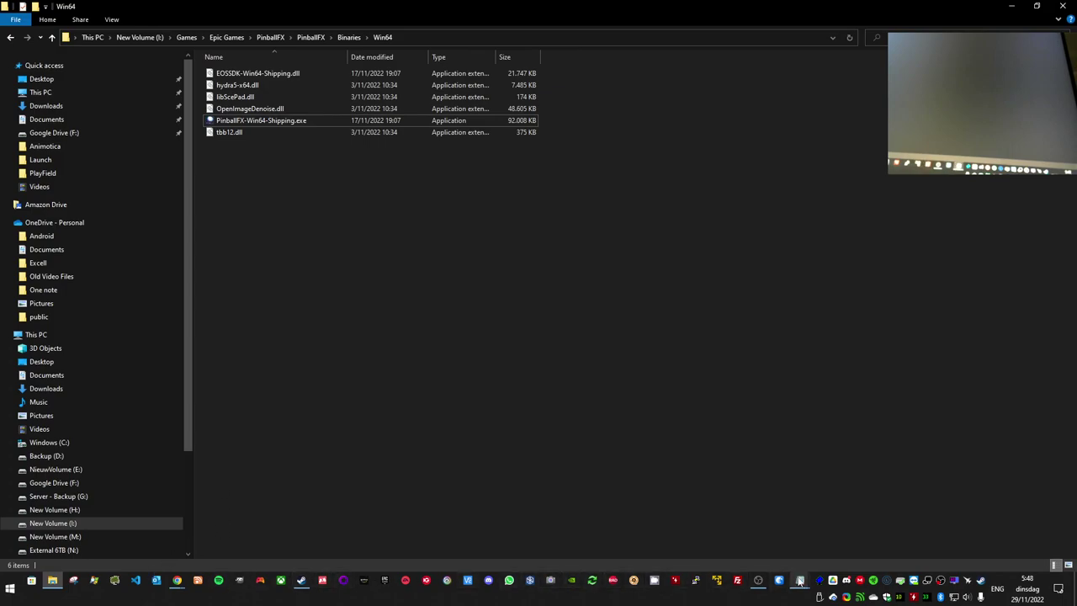
pyautogui.moveTo(800, 581)
pyautogui.moveTo(749, 531)
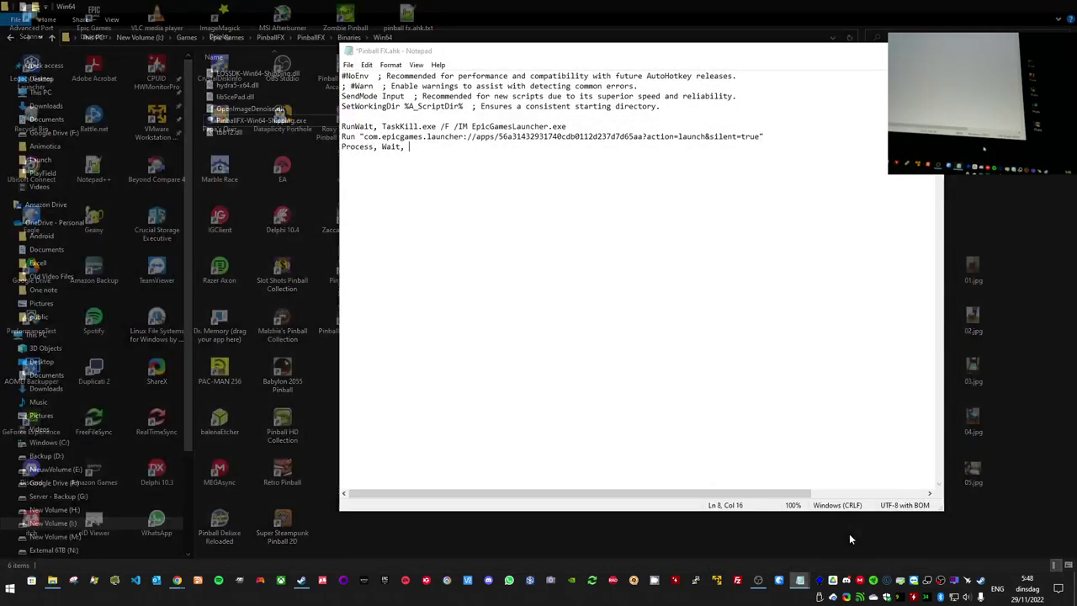
pyautogui.click(846, 531)
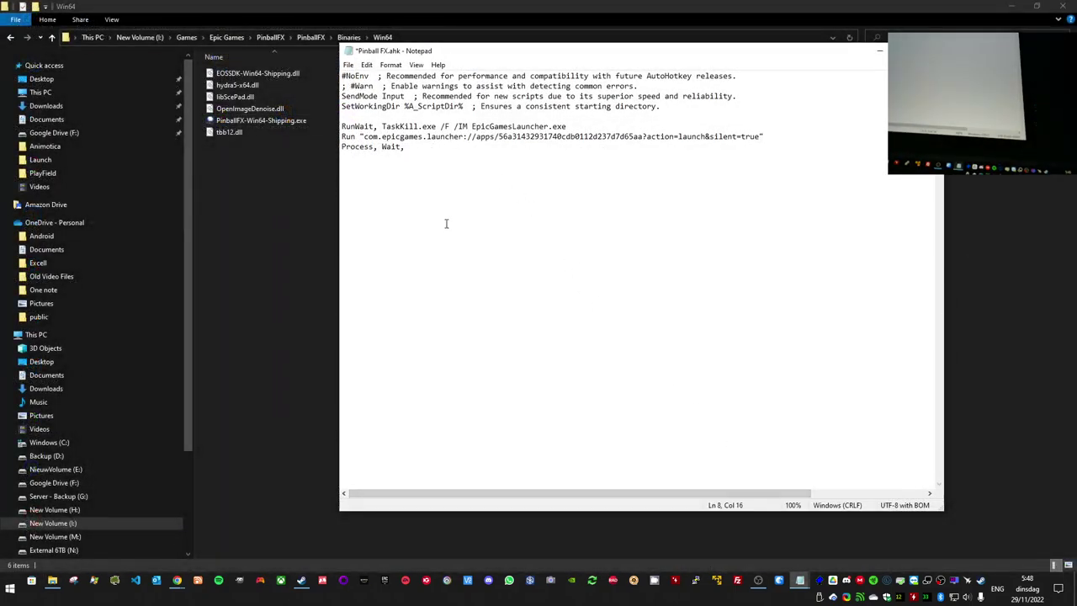
pyautogui.write('PinballFX-Win64-Shipping.exe')
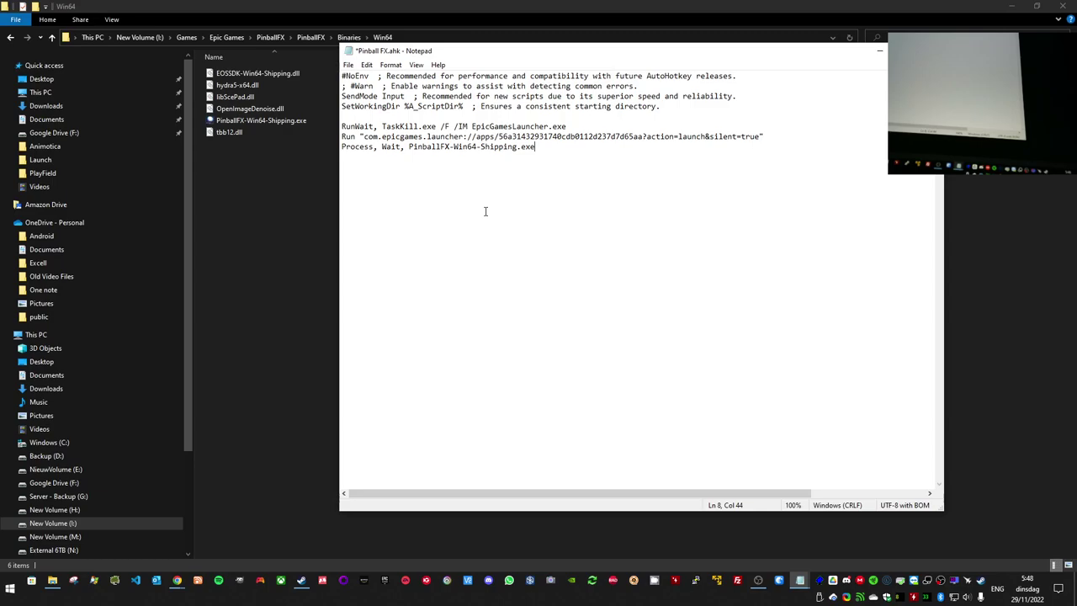
# Step: Add the line "Process, WaitClose, PinballFX-Win64-Shipping.exe" below the Process, Wait line
pyautogui.press('Return')
pyautogui.write('Process, WaitClose,')
pyautogui.write('PinballFX-Win64-Shipping.exe')
pyautogui.press('Return')
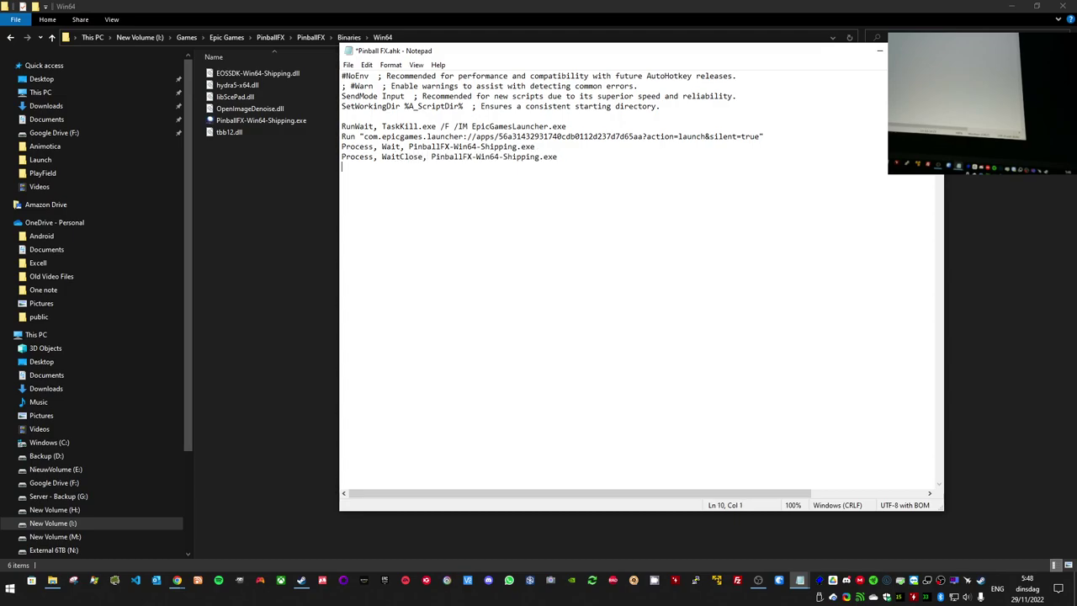
# Step: Copy the "RunWait, TaskKill.exe /F /IM EpicGamesLauncher.exe" line to the end of the script, without an extra blank line
pyautogui.moveTo(568, 126); pyautogui.dragTo(319, 119)
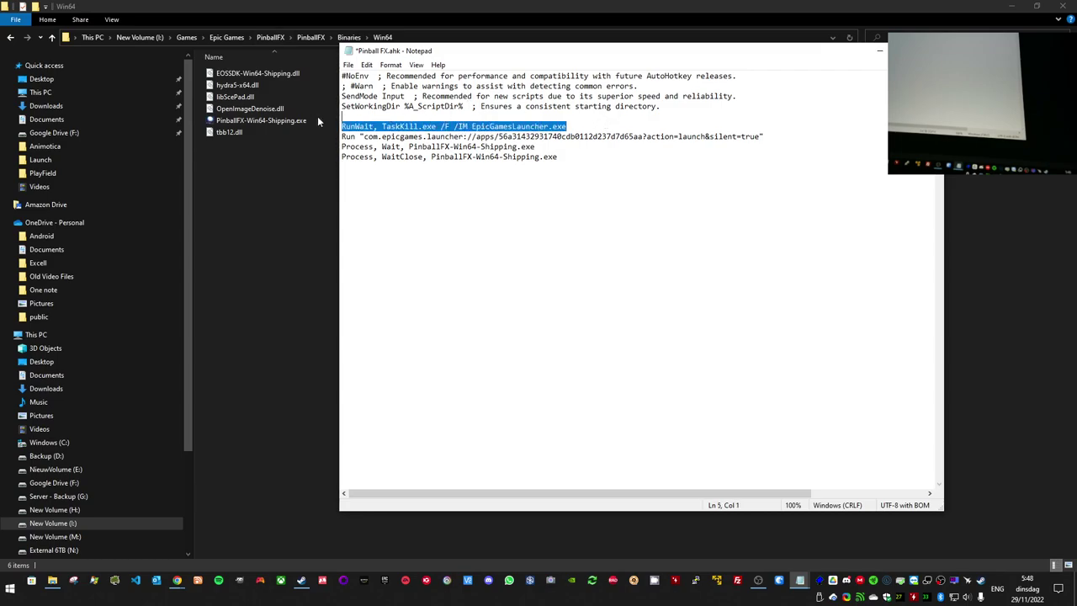
pyautogui.hotkey('ctrl', 'c')
pyautogui.click(575, 156)
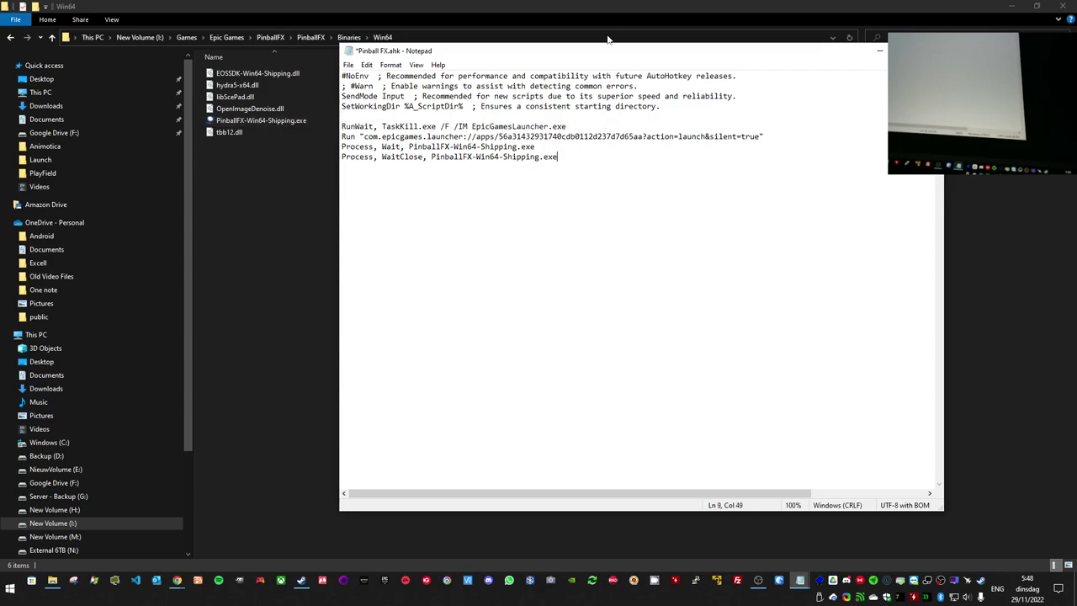
pyautogui.press('Return')
pyautogui.hotkey('ctrl', 'v')
pyautogui.press('Delete')
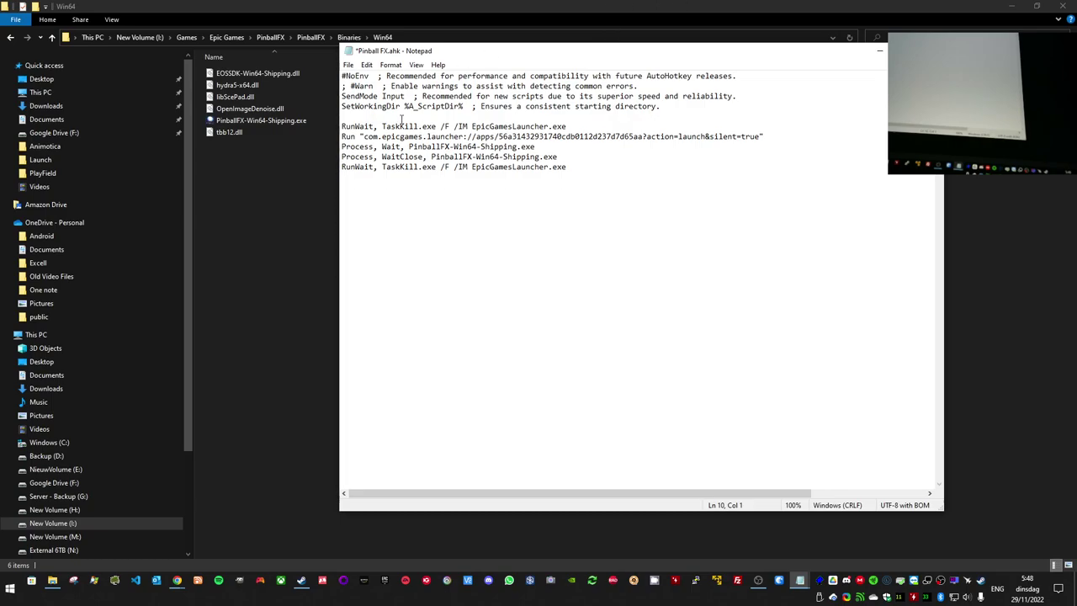
# Step: Review the script's commands line by line, from the first TaskKill line to the last one
pyautogui.moveTo(365, 126); pyautogui.dragTo(583, 124)
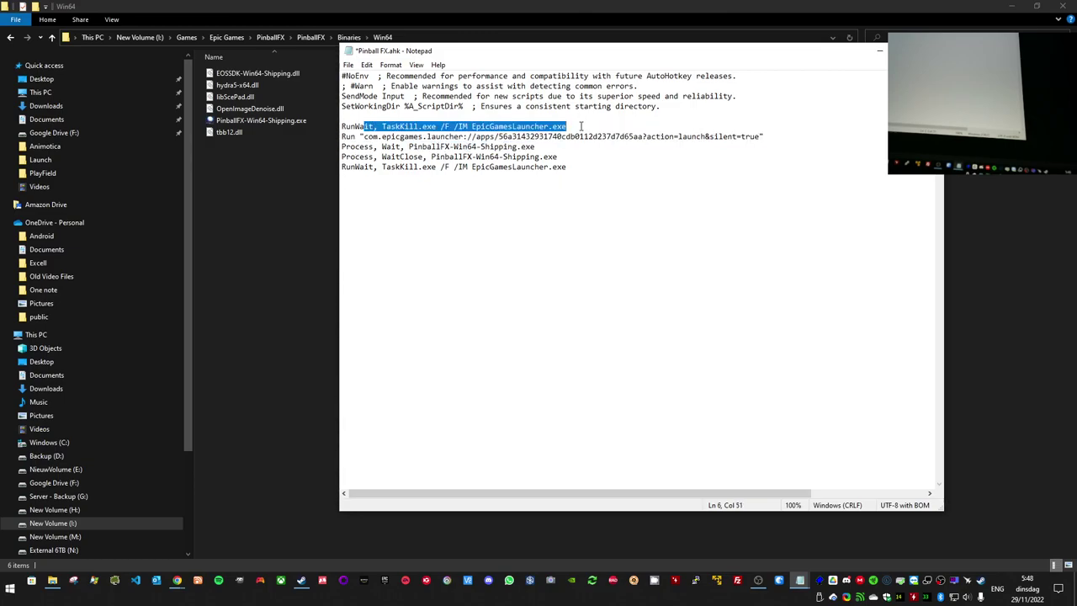
pyautogui.moveTo(552, 136); pyautogui.dragTo(619, 132)
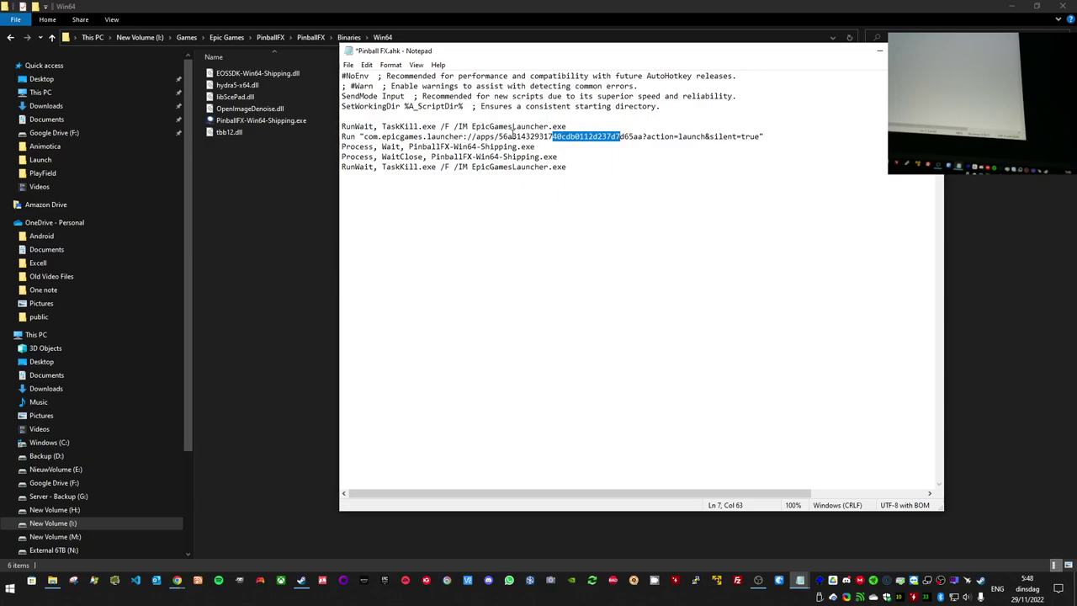
pyautogui.moveTo(352, 137); pyautogui.dragTo(759, 136)
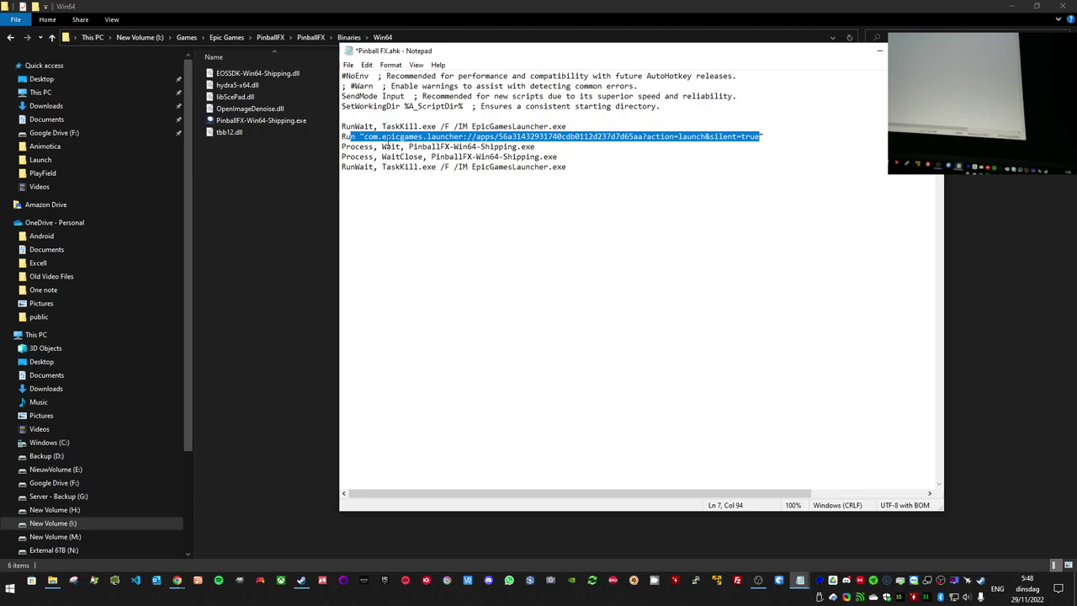
pyautogui.moveTo(355, 147); pyautogui.dragTo(554, 146)
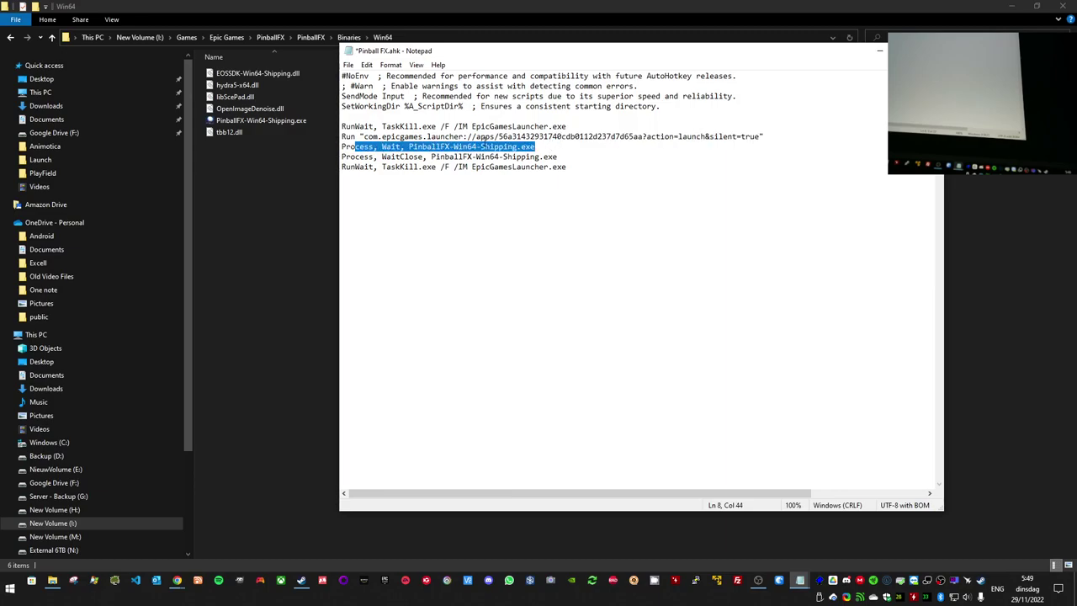
pyautogui.moveTo(397, 157); pyautogui.dragTo(505, 157)
pyautogui.moveTo(385, 167); pyautogui.dragTo(577, 166)
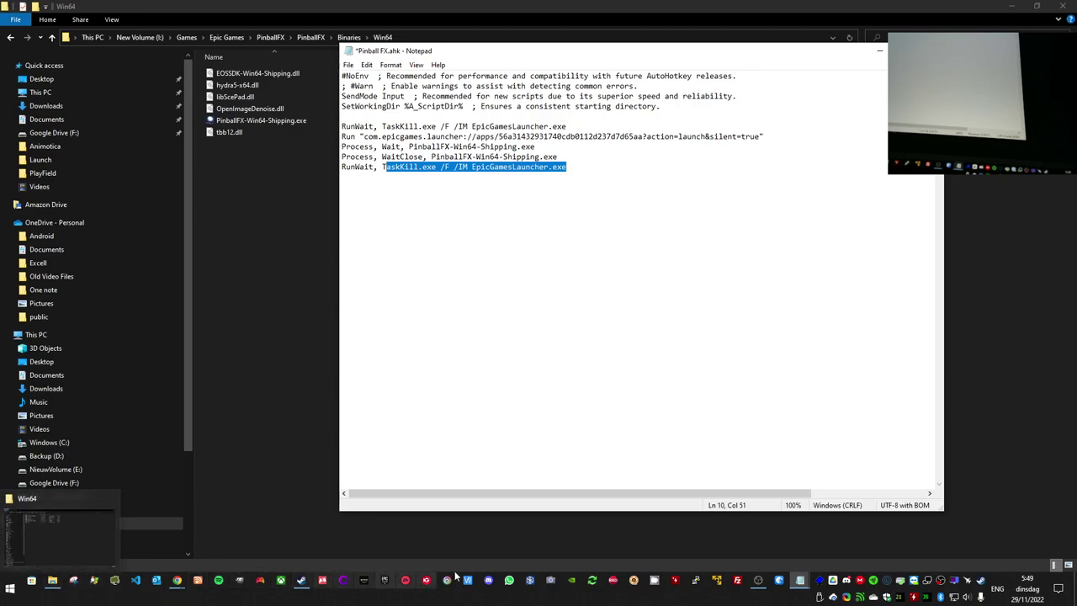
# Step: Compare the script with the reference version in pinball fx.ahk.txt and close that reference file
pyautogui.moveTo(796, 583)
pyautogui.click(757, 530)
pyautogui.moveTo(407, 113); pyautogui.dragTo(498, 231)
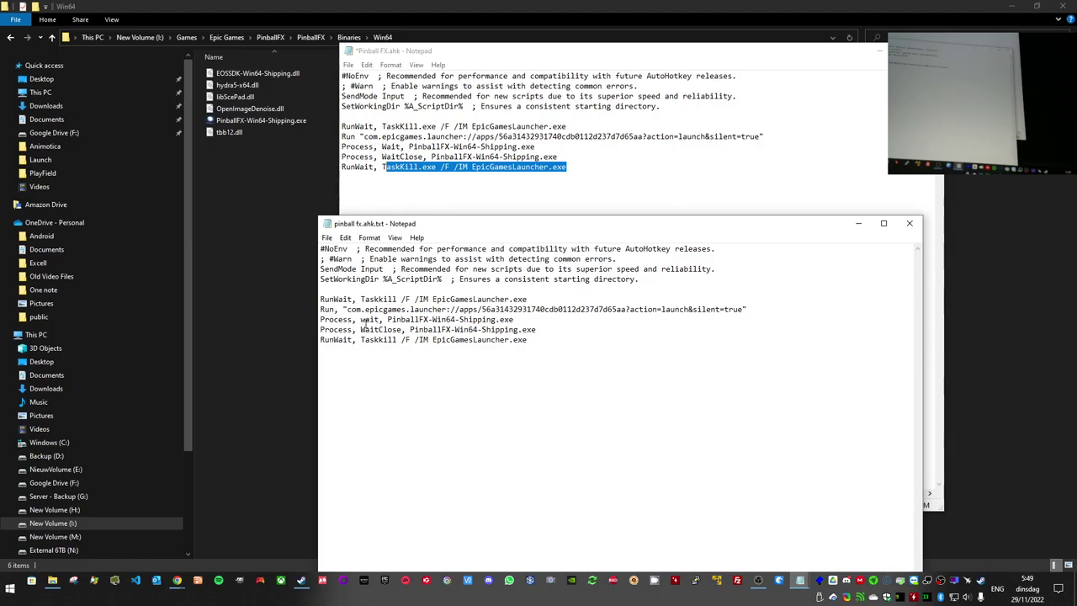
pyautogui.click(910, 222)
# Step: Save the Pinball FX.ahk script and clear the view of the desktop icons by minimizing File Explorer and moving Notepad aside
pyautogui.click(347, 65)
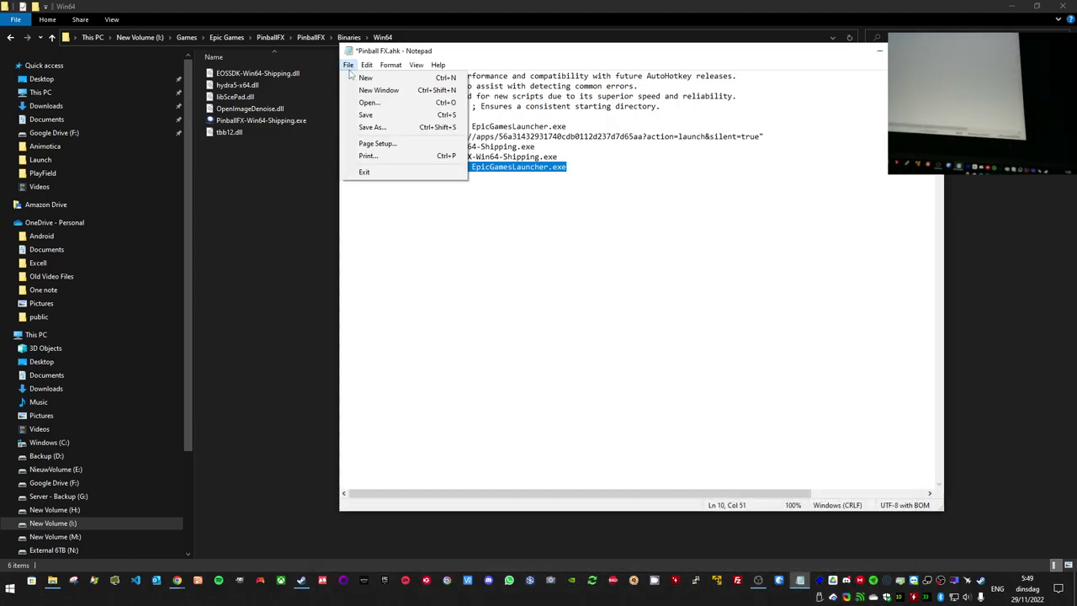
pyautogui.click(376, 116)
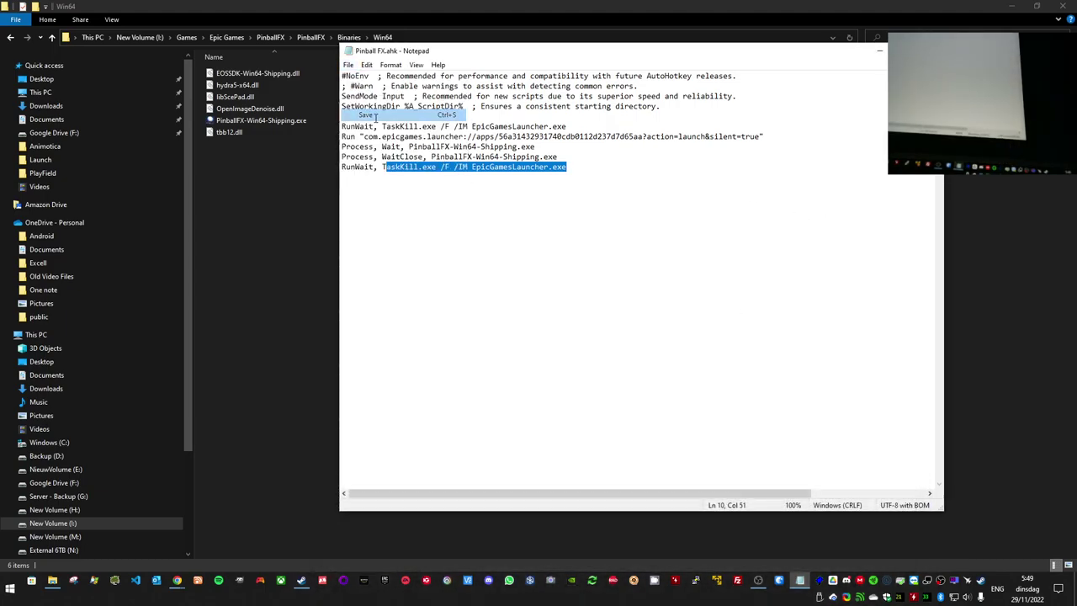
pyautogui.click(1012, 9)
pyautogui.moveTo(768, 62); pyautogui.dragTo(929, 58)
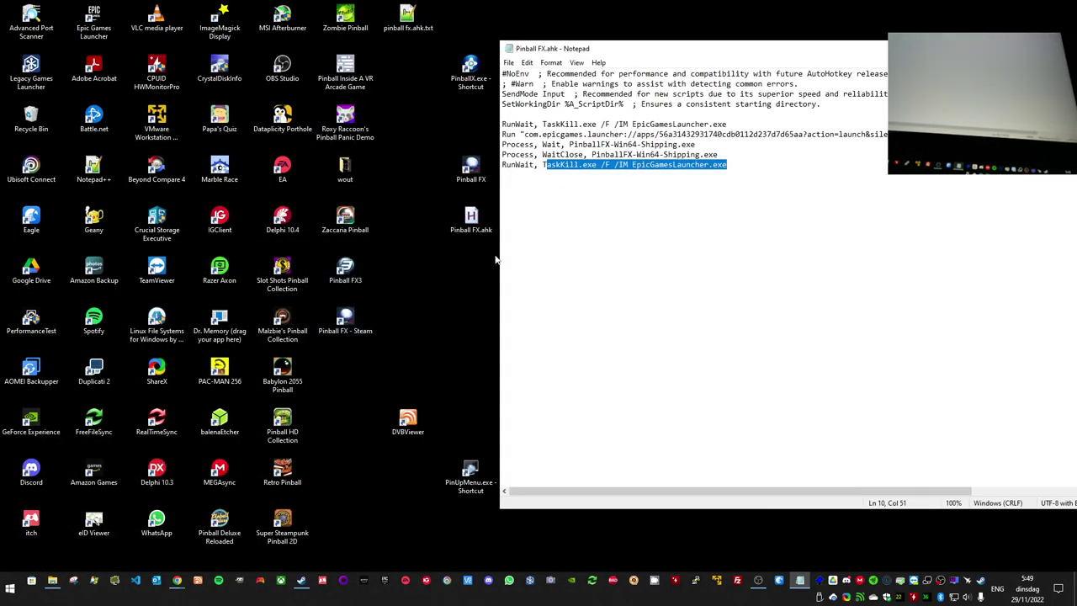
pyautogui.moveTo(568, 52); pyautogui.dragTo(657, 59)
# Step: Compile the Pinball FX.ahk script on the desktop and run the compiled Pinball FX.exe
pyautogui.click(484, 217)
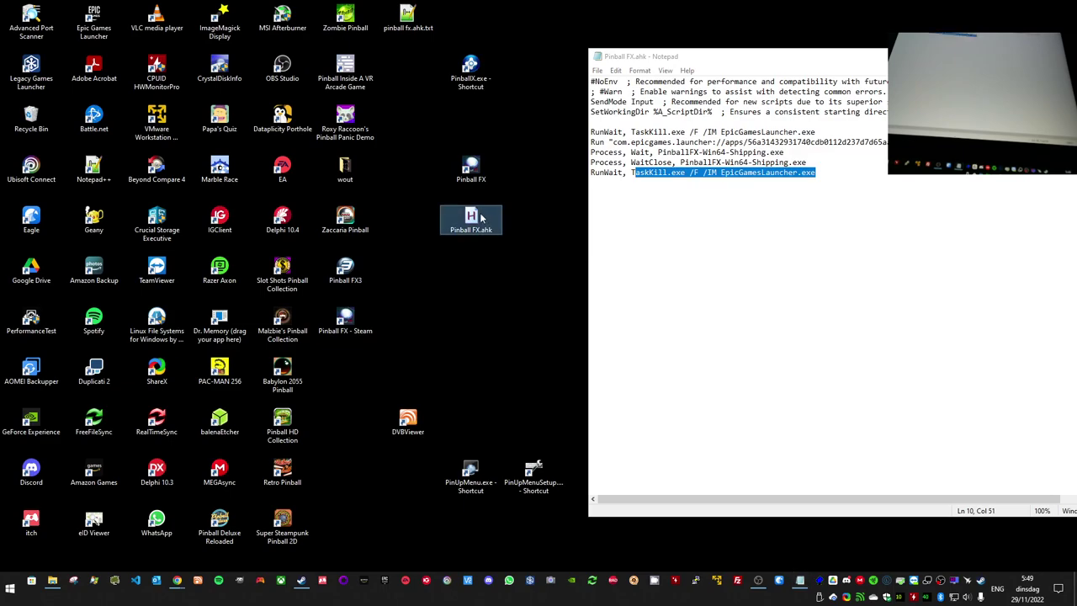
pyautogui.rightClick(474, 217)
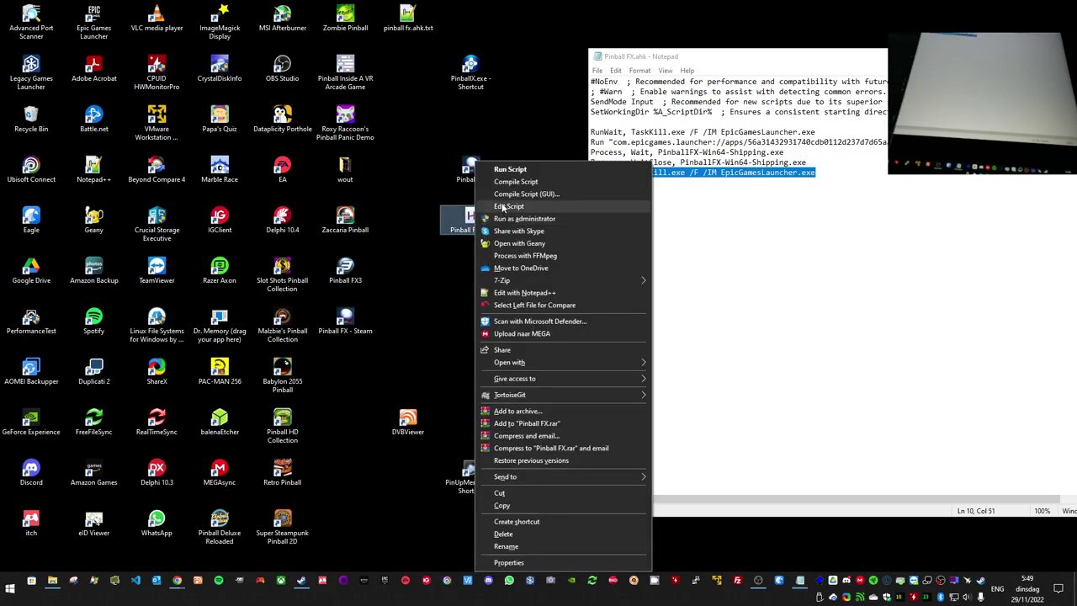
pyautogui.click(495, 181)
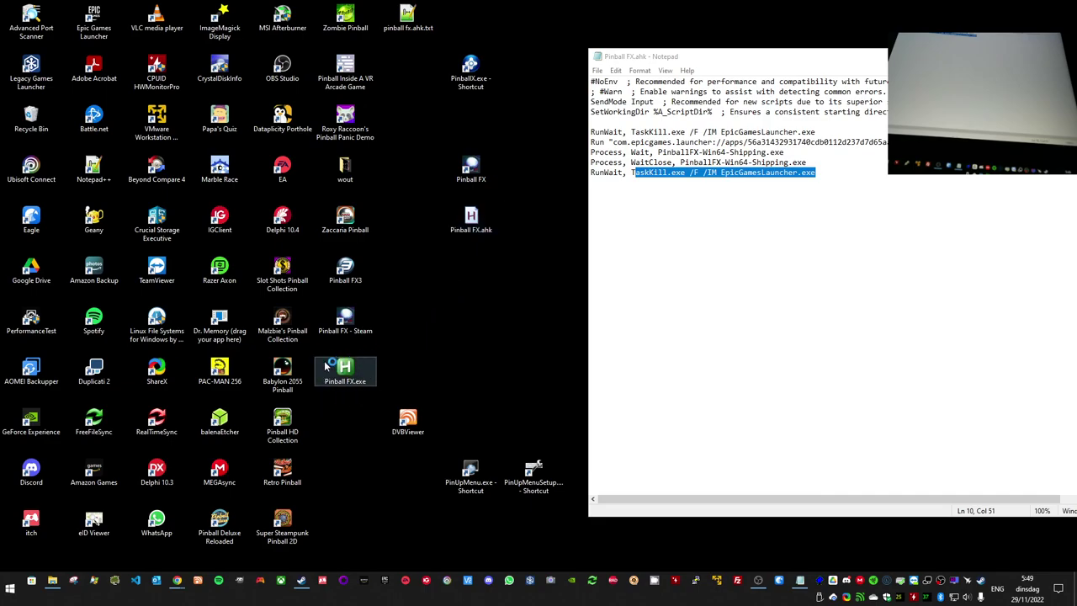
pyautogui.doubleClick(353, 380)
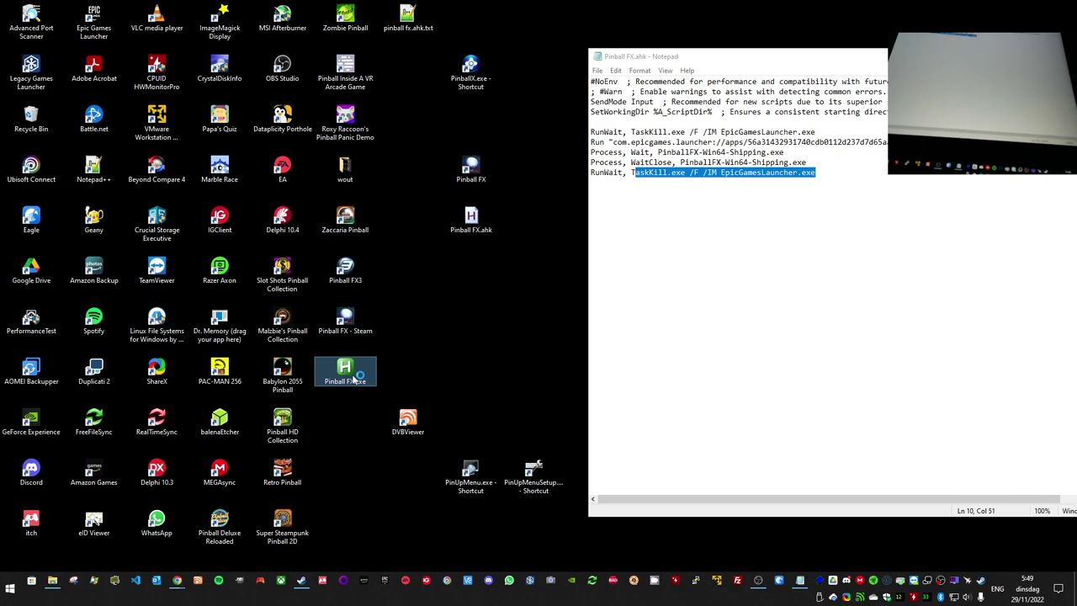
# Step: Switch to Steam and add Pinball FX.exe from the desktop to the library as a non-Steam game
pyautogui.click(302, 581)
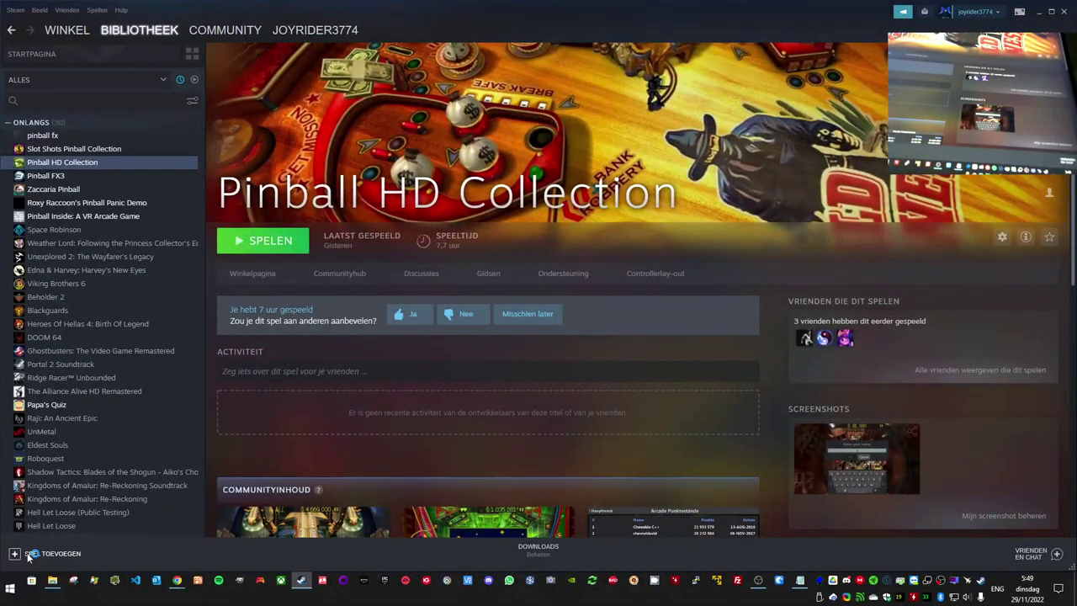
pyautogui.click(30, 555)
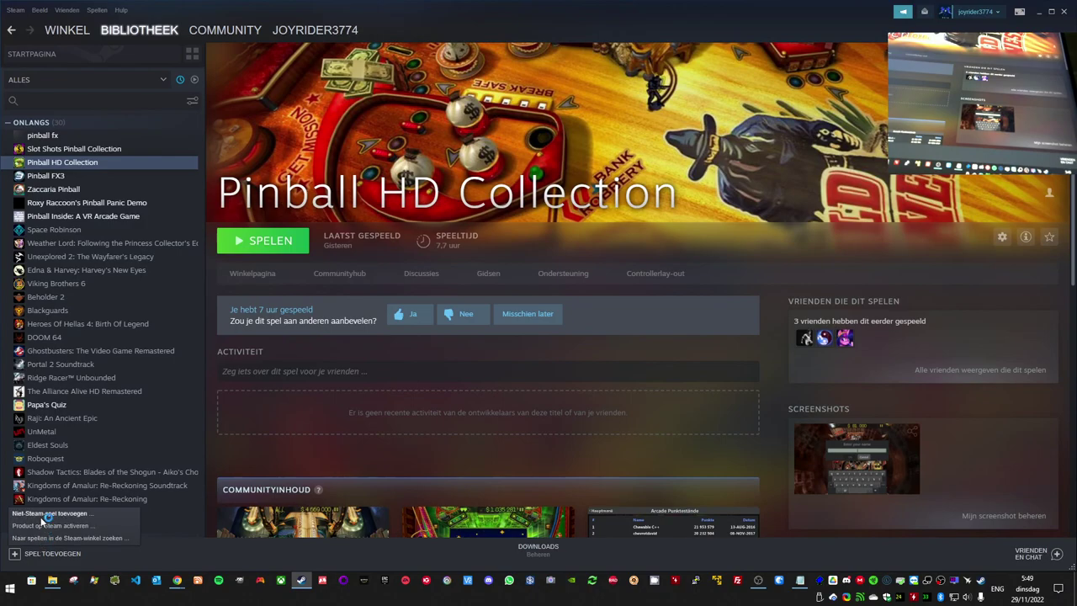
pyautogui.click(40, 516)
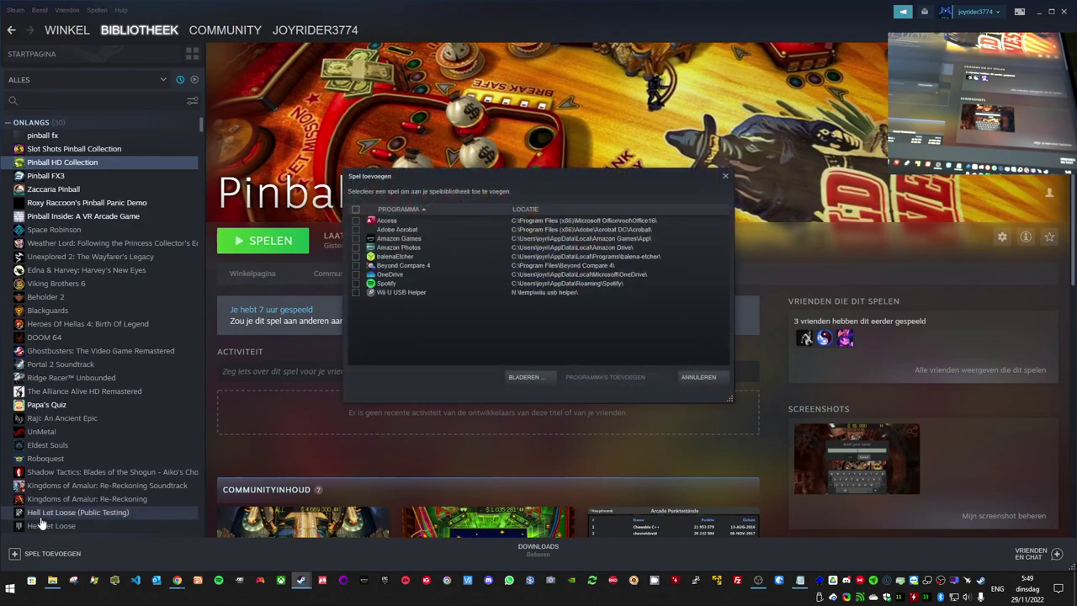
pyautogui.click(533, 376)
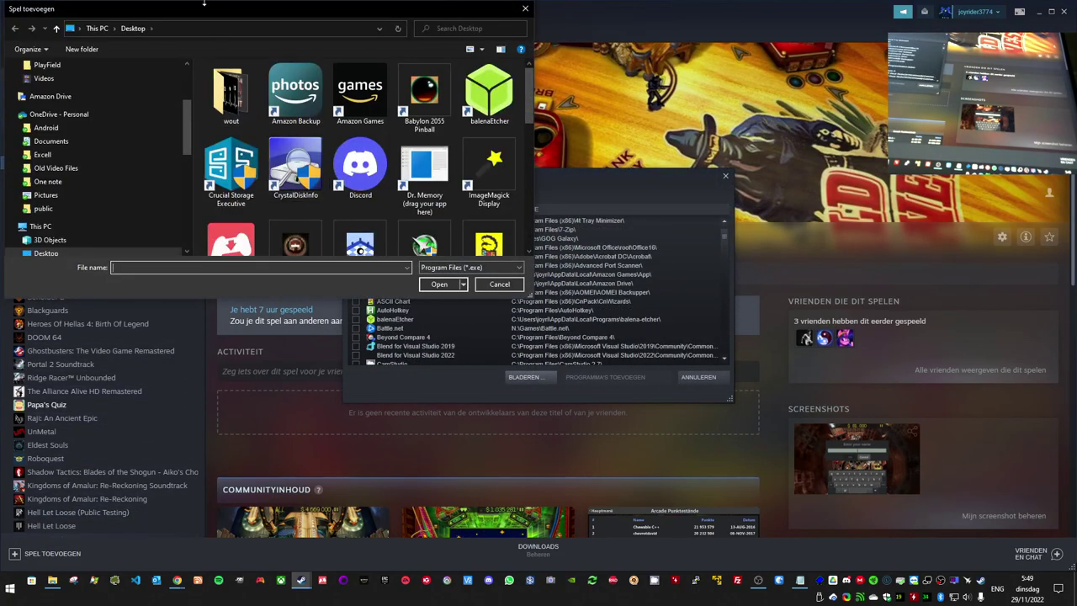
pyautogui.moveTo(528, 94); pyautogui.dragTo(516, 154)
pyautogui.click(480, 112)
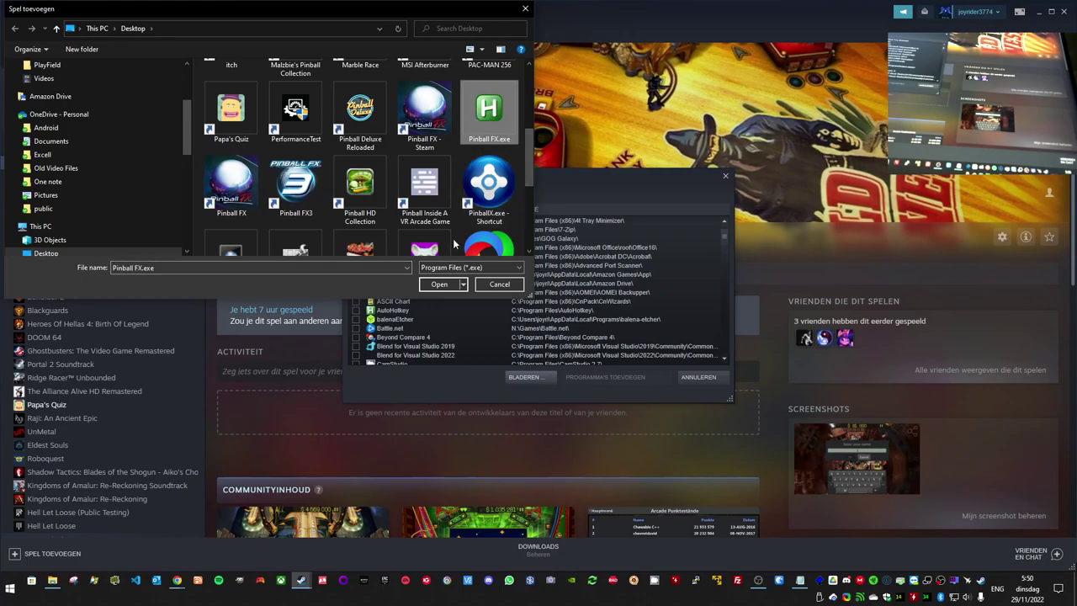
pyautogui.click(433, 286)
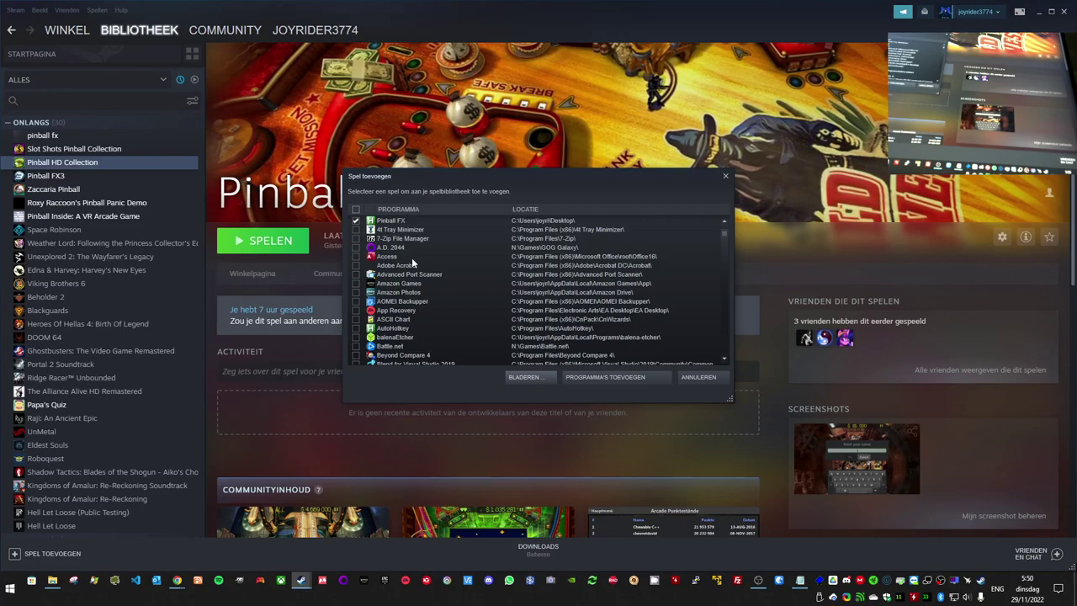
pyautogui.click(608, 377)
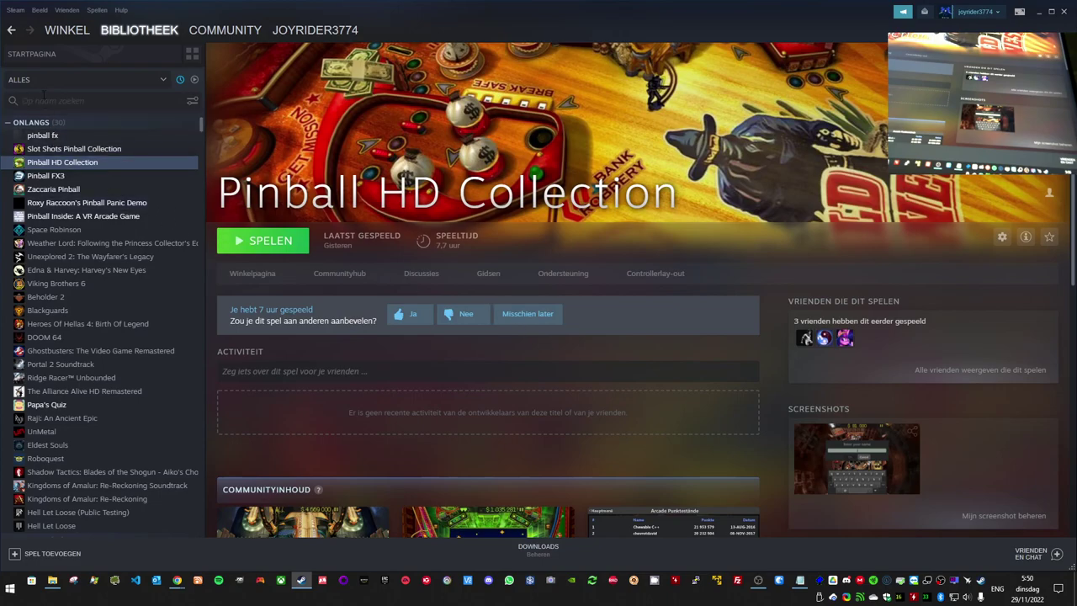
# Step: Search the Steam library for "pinball fx" and open the newly added Pinball FX entry
pyautogui.click(49, 82)
pyautogui.click(43, 98)
pyautogui.click(47, 98)
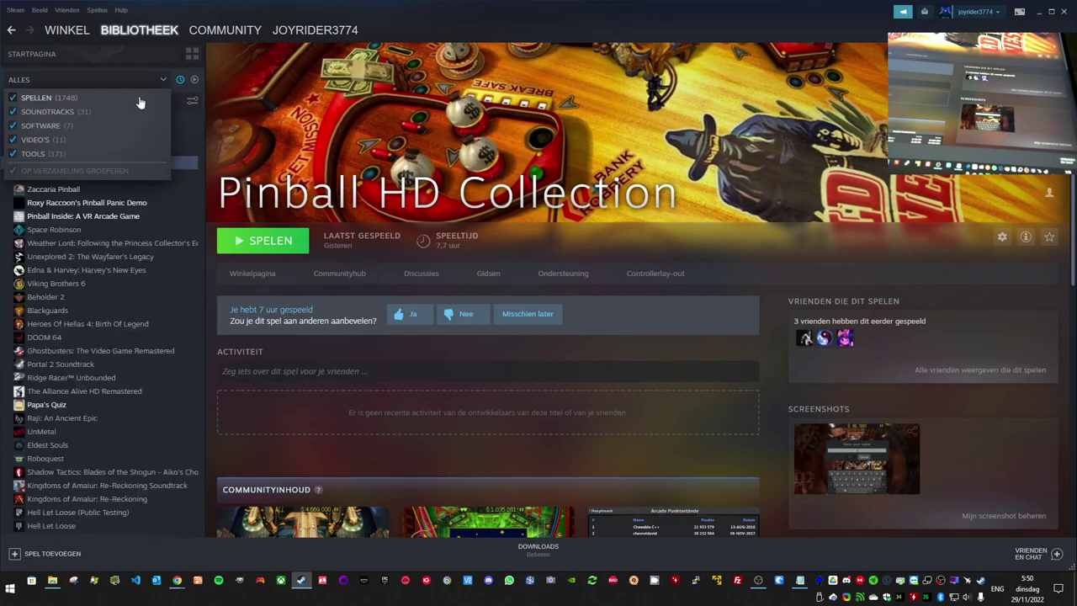
pyautogui.click(135, 99)
pyautogui.write('pinb')
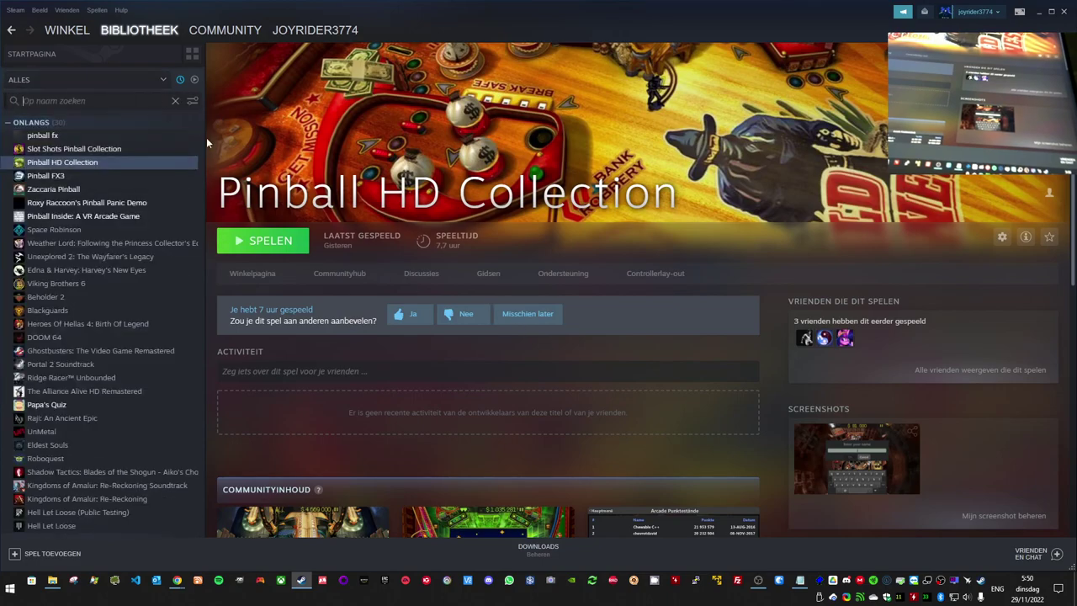
pyautogui.write('all fx')
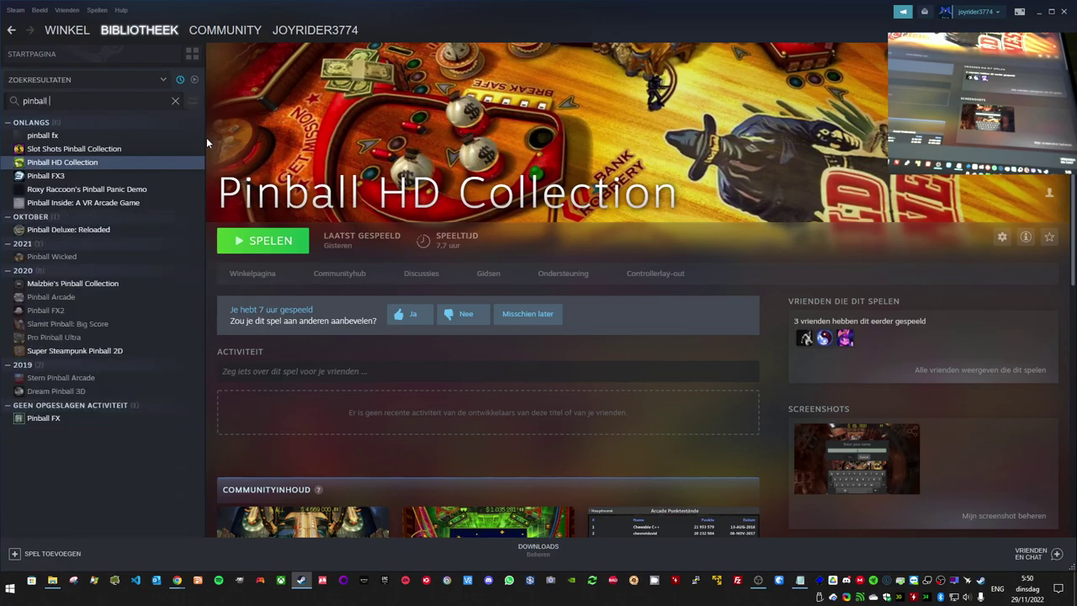
pyautogui.click(59, 203)
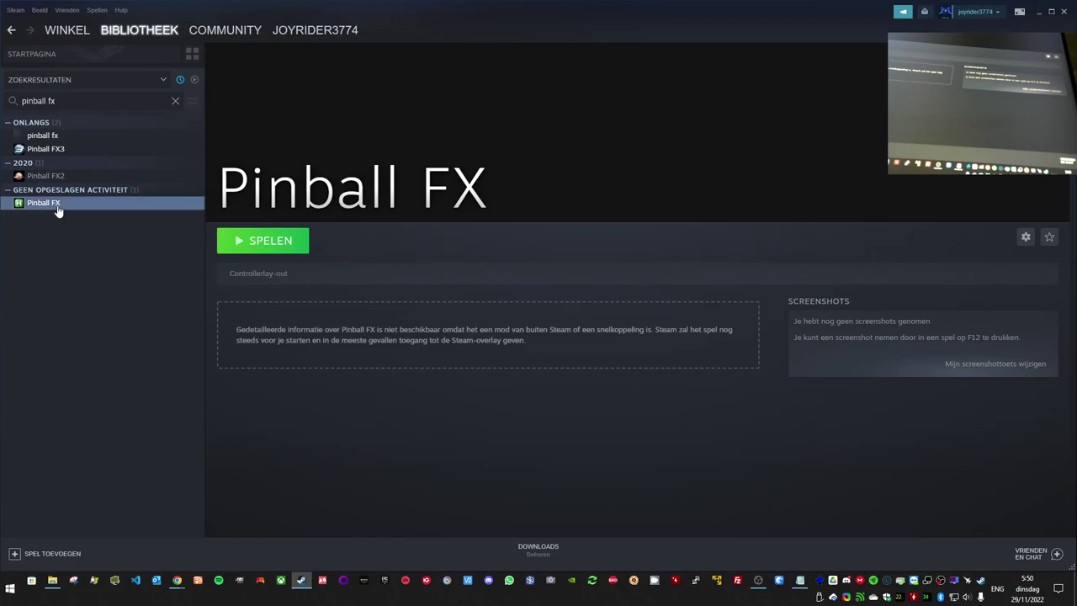
# Step: Set the Pinball FX shortcut's icon to PinballFX.exe from I:\Games\Epic Games\PinballFX and close its properties
pyautogui.rightClick(58, 206)
pyautogui.moveTo(102, 281)
pyautogui.click(102, 296)
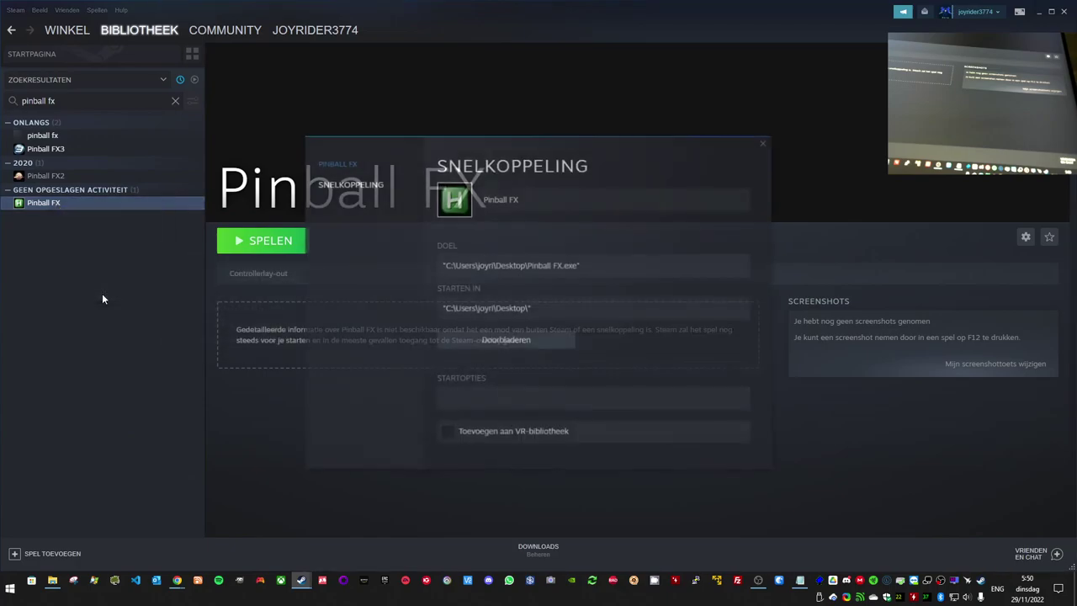
pyautogui.click(455, 207)
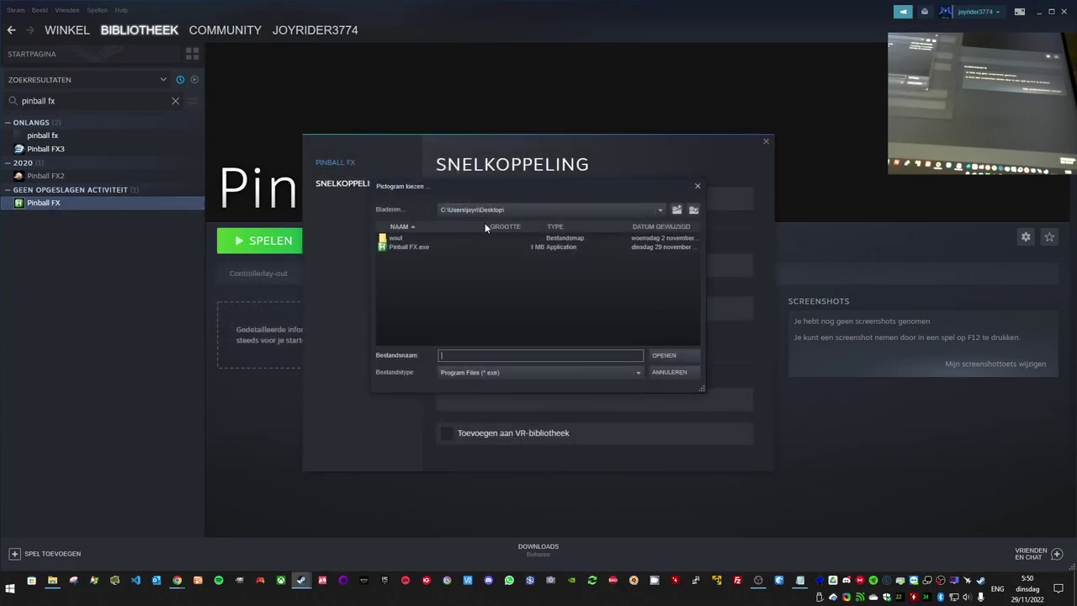
pyautogui.click(510, 211)
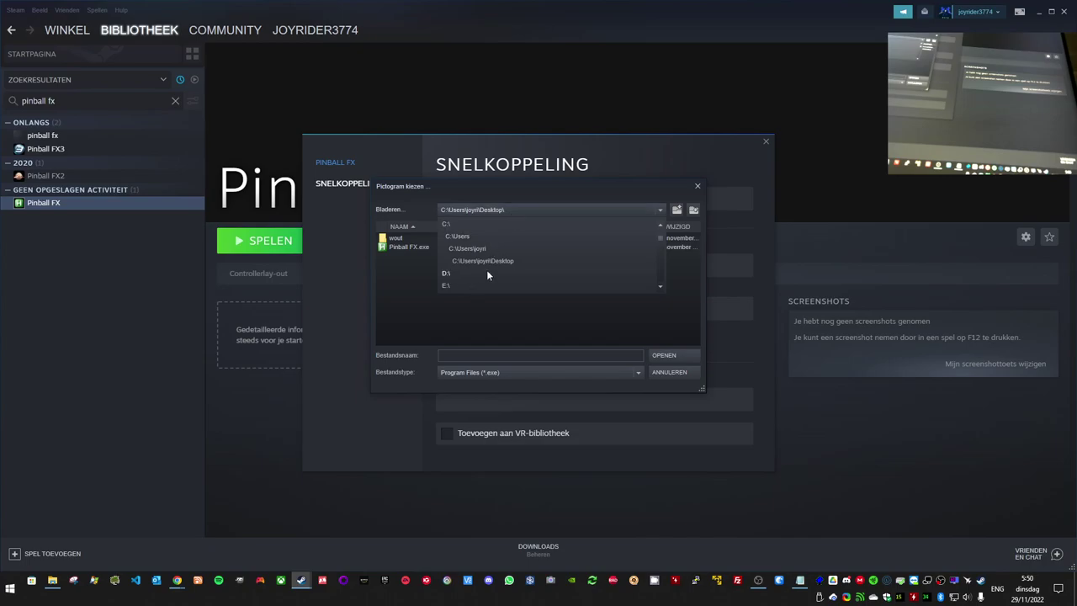
pyautogui.moveTo(659, 239)
pyautogui.mouseDown()
pyautogui.moveTo(656, 267)
pyautogui.moveTo(657, 244)
pyautogui.moveTo(661, 252)
pyautogui.mouseUp()
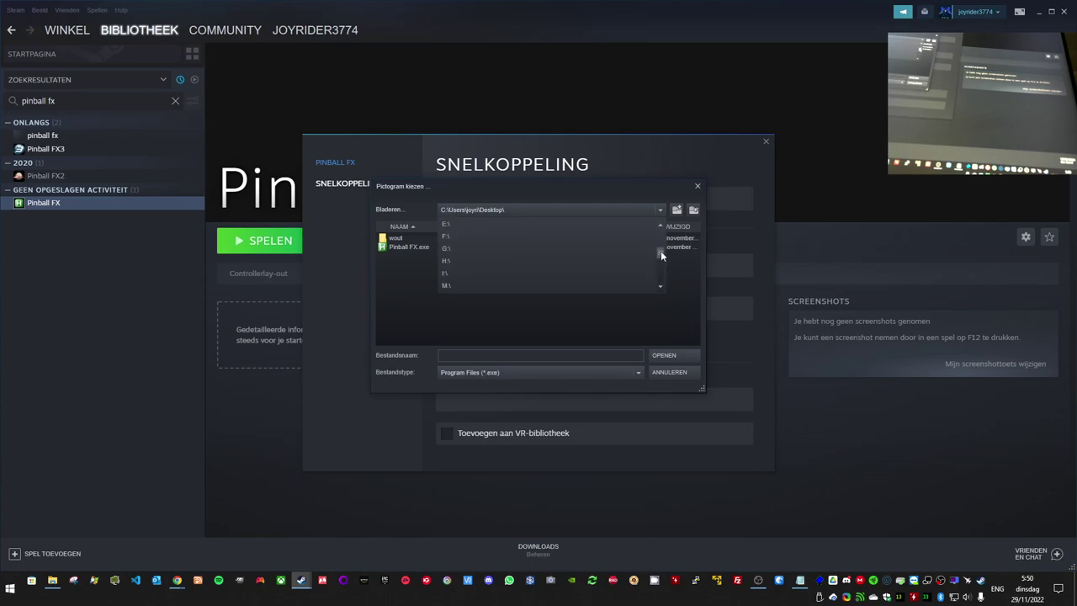
pyautogui.click(457, 274)
pyautogui.doubleClick(401, 257)
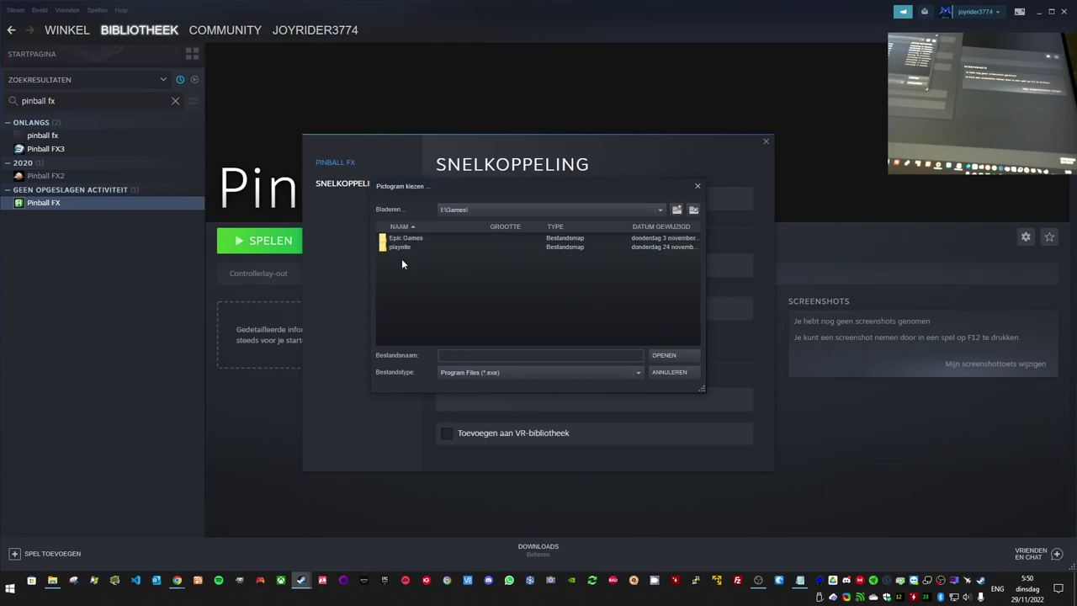
pyautogui.doubleClick(406, 247)
pyautogui.doubleClick(403, 238)
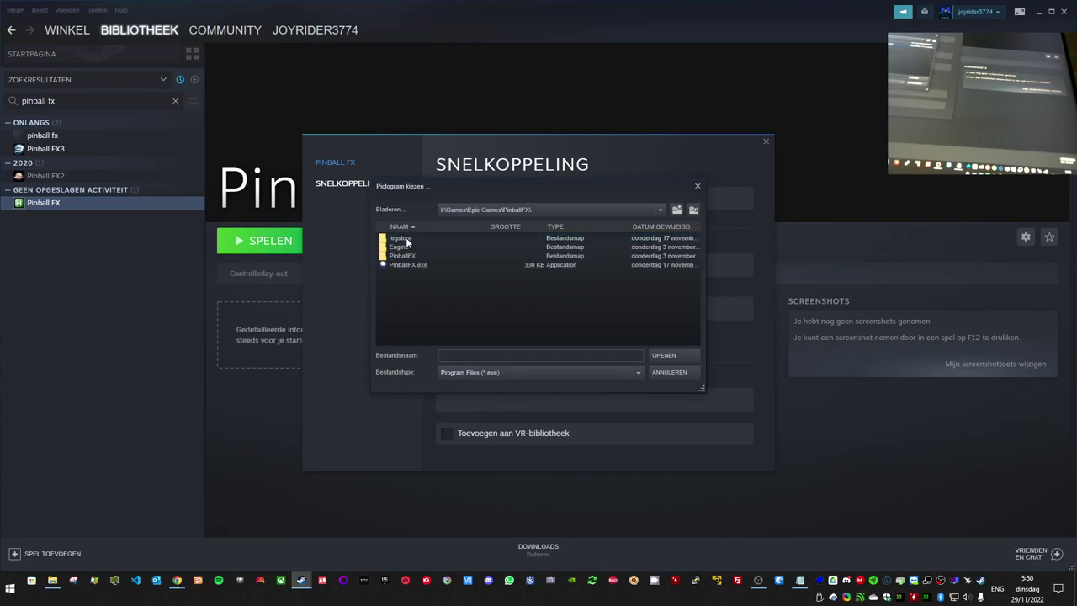
pyautogui.click(411, 264)
pyautogui.doubleClick(414, 266)
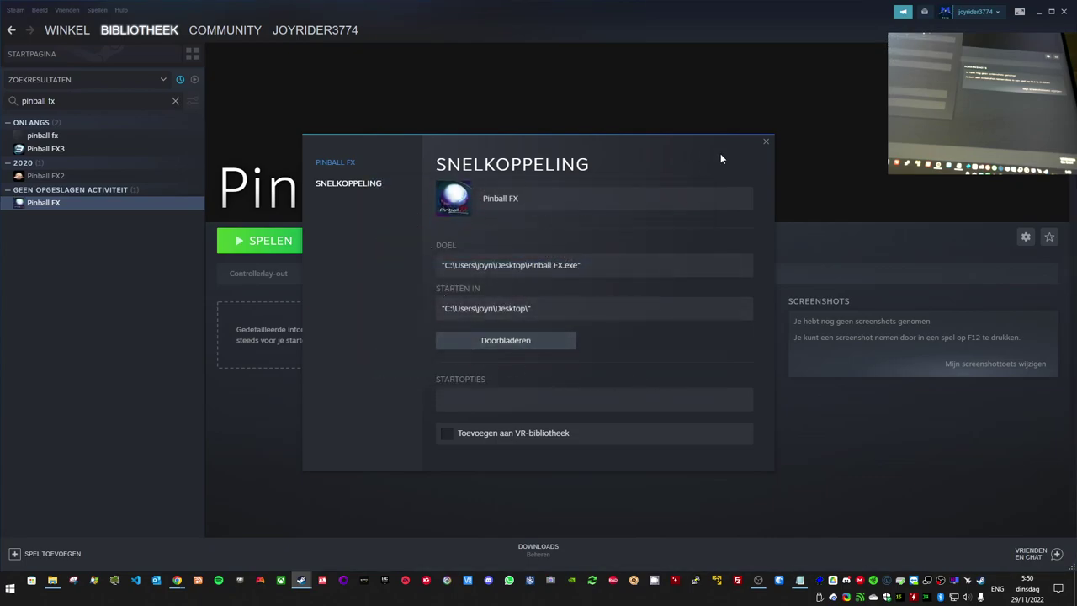
pyautogui.click(766, 143)
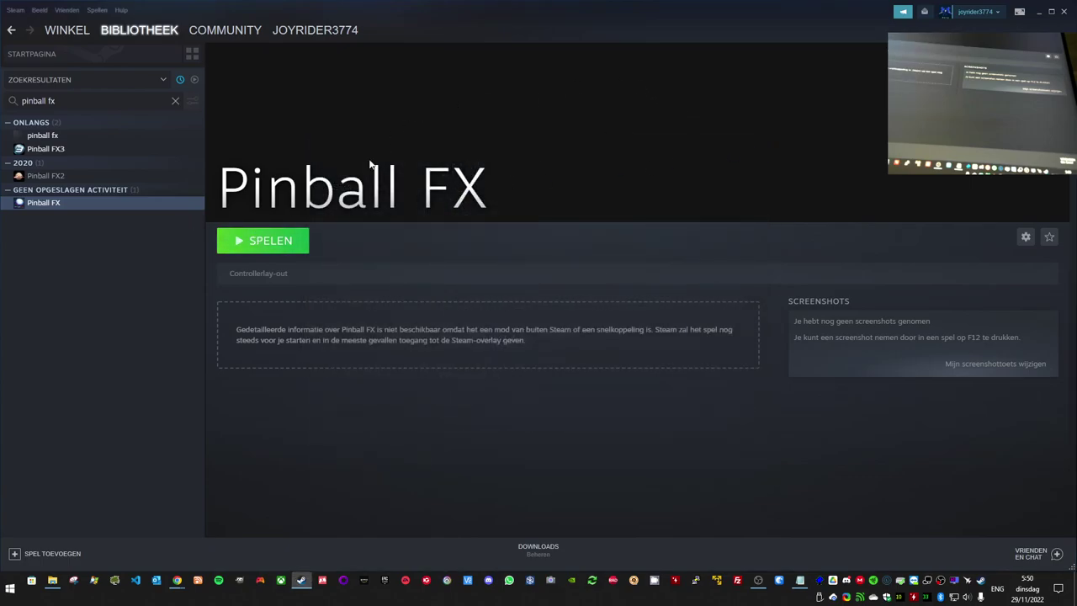
# Step: Launch Pinball FX from the Steam library, resolving the cloud sync conflict by uploading the local file, and continue past the title screen
pyautogui.click(256, 244)
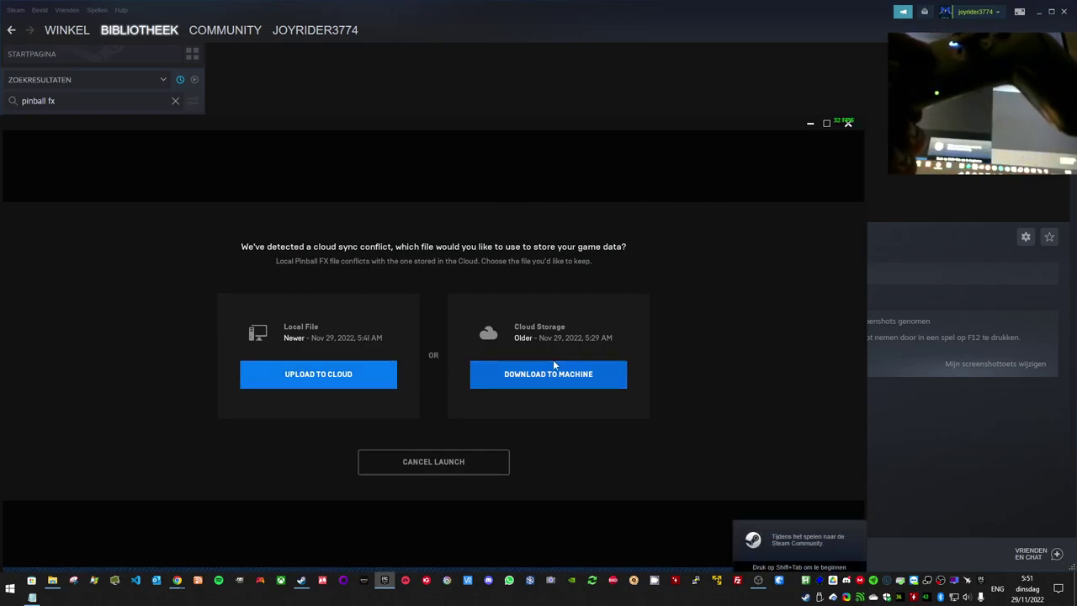
pyautogui.click(315, 376)
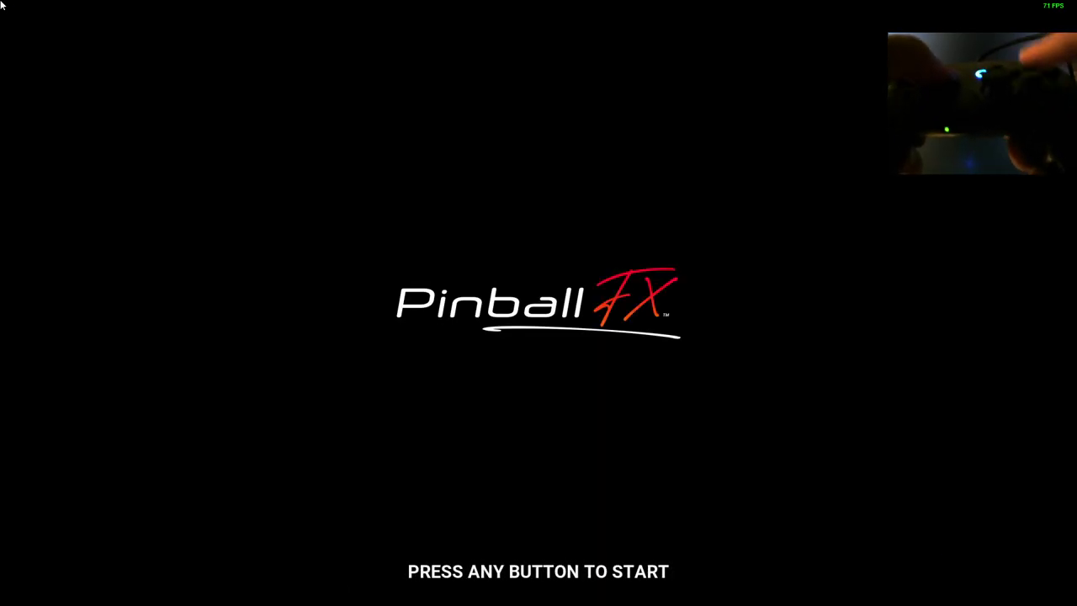
pyautogui.press('Return')
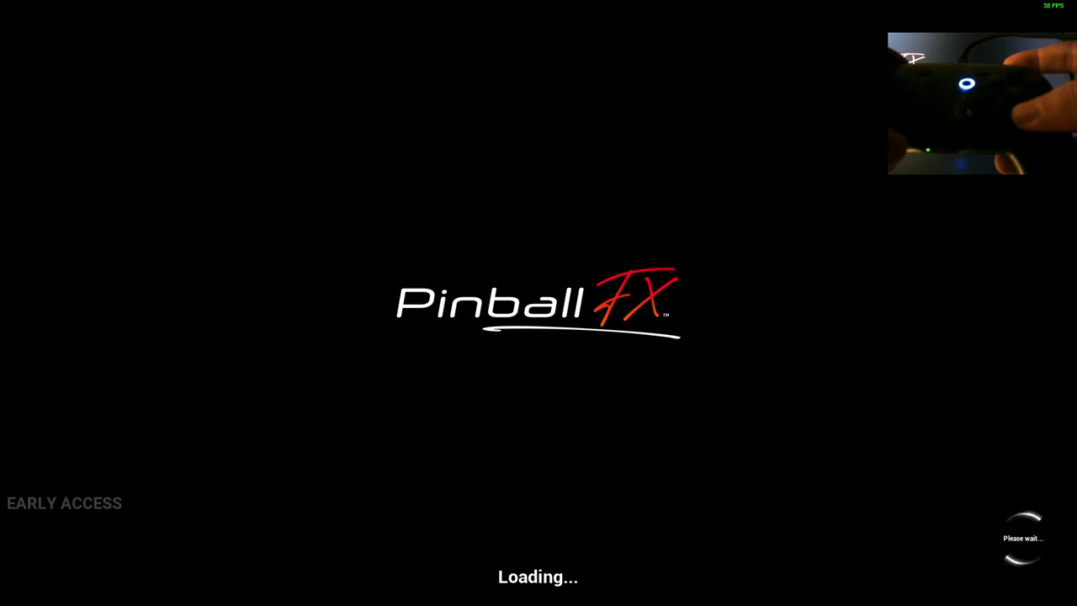
# Step: Look through the game's main sections with the controller, view a table's game modes and return to the My Tables list
pyautogui.press('e')
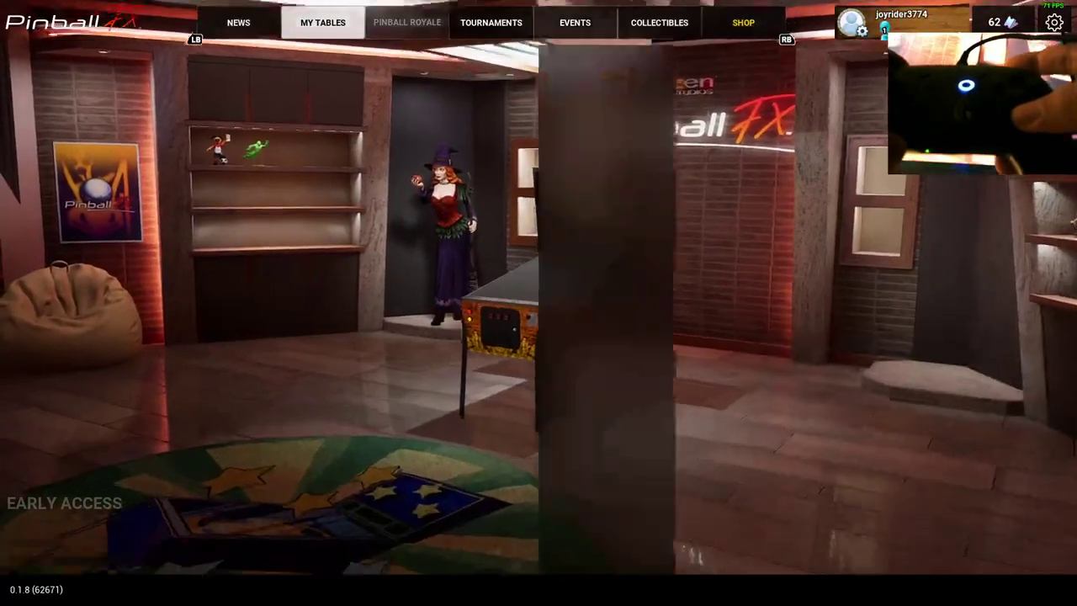
pyautogui.press('e')
pyautogui.press('q')
pyautogui.press('e')
pyautogui.press('q')
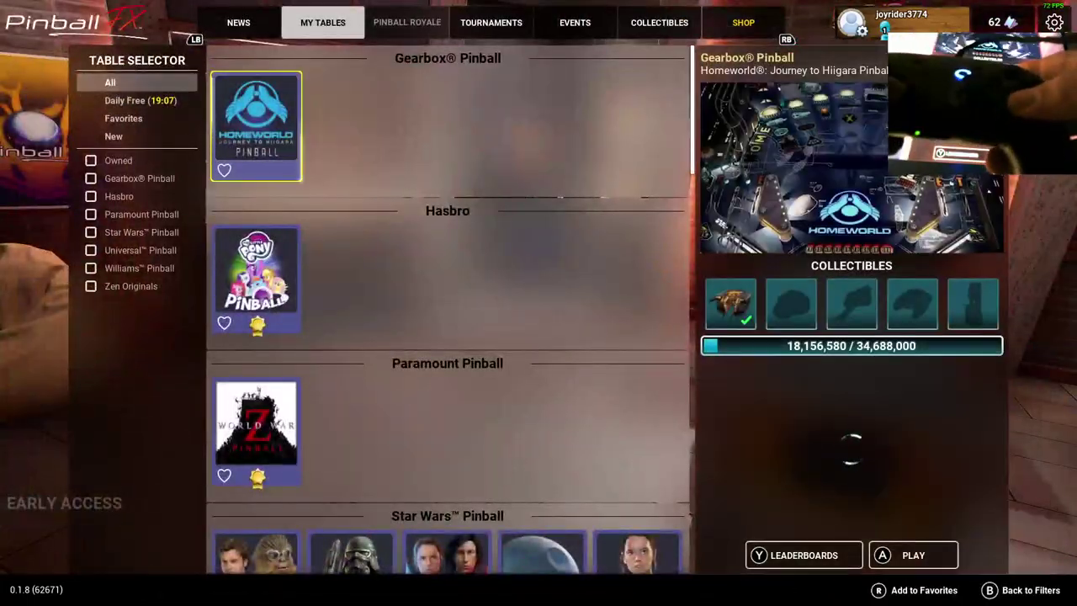
pyautogui.press('Return')
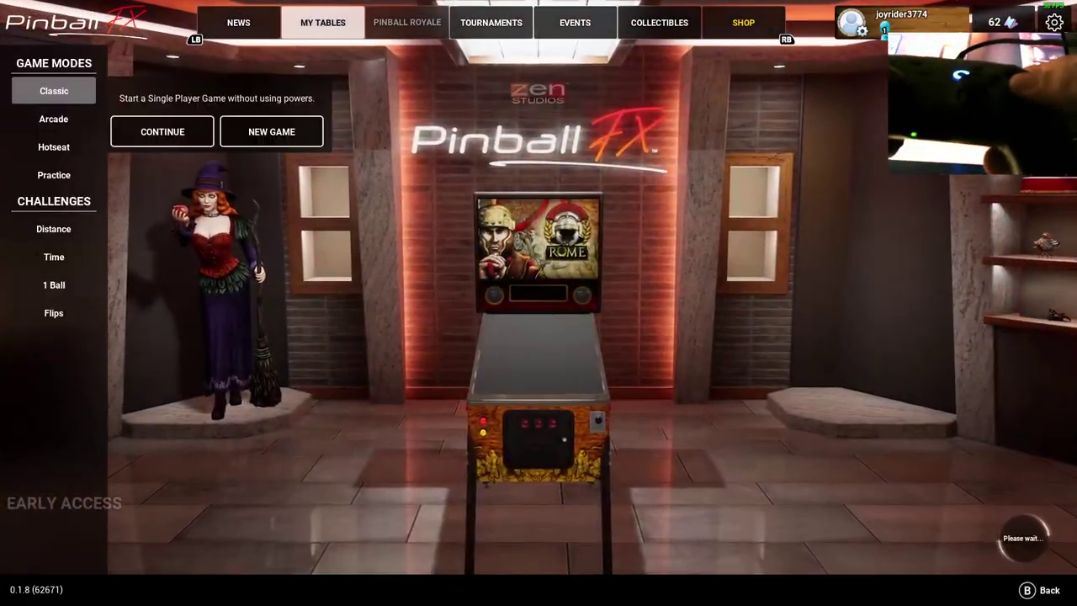
pyautogui.press('Escape')
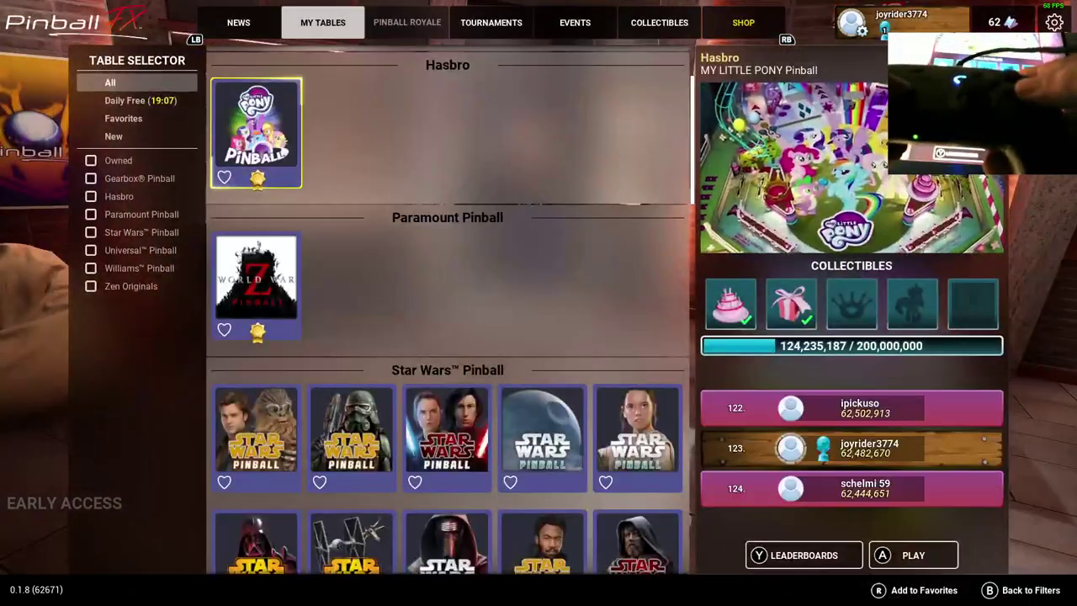
# Step: Browse the tables in My Tables, covering the Star Wars, Universal, Williams and Zen Originals collections
pyautogui.press('Down')
pyautogui.press('Down')
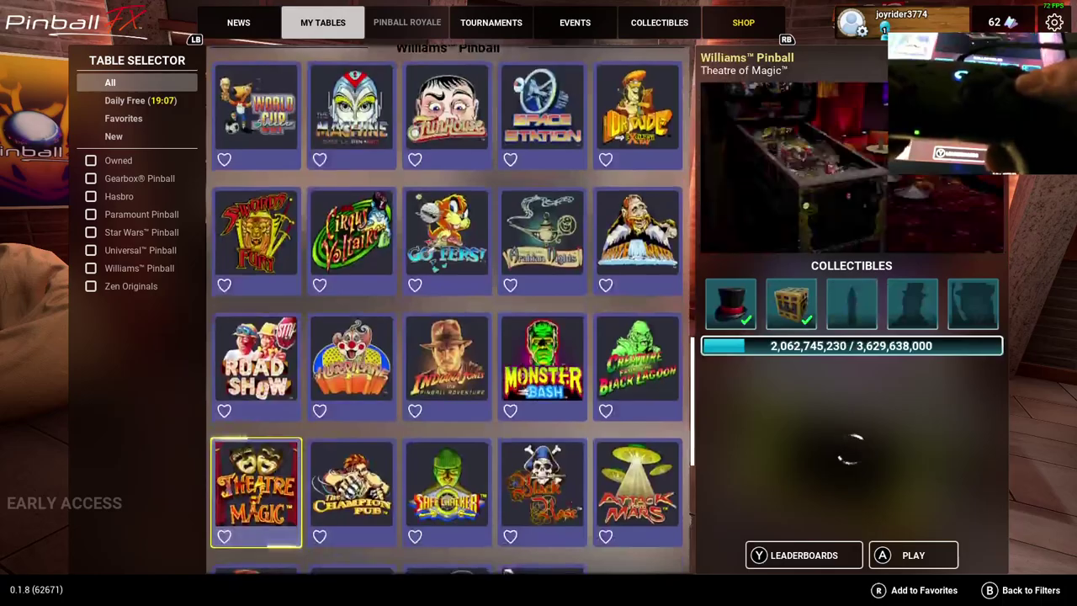
pyautogui.press('Up')
pyautogui.press('Up')
pyautogui.press('Up')
pyautogui.press('Up')
pyautogui.press('Up')
pyautogui.press('Up')
pyautogui.press('Up')
pyautogui.press('Up')
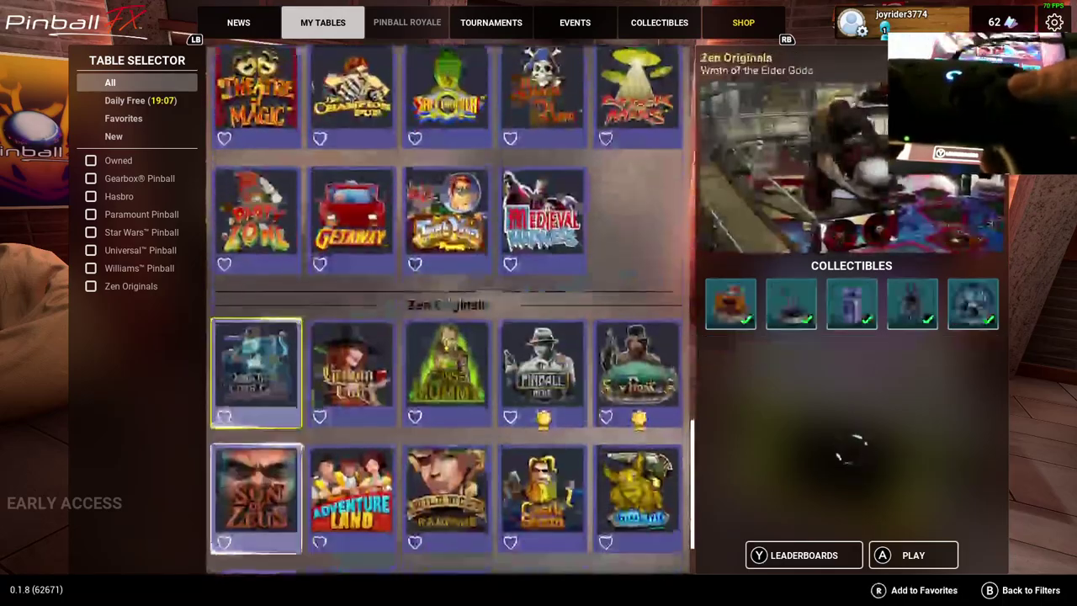
pyautogui.press('Home')
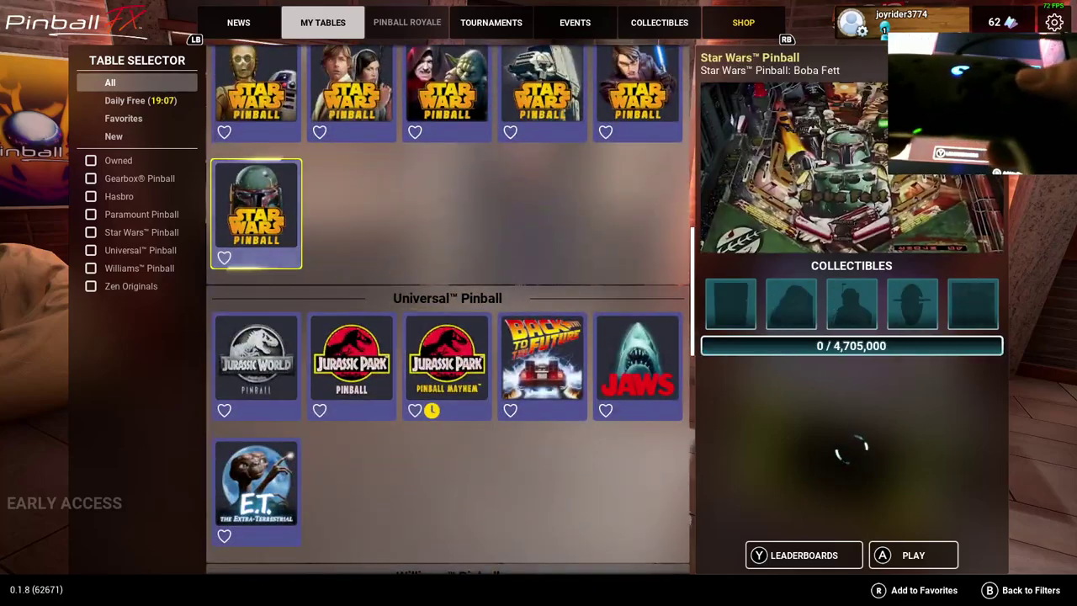
pyautogui.press('Down')
pyautogui.press('Down')
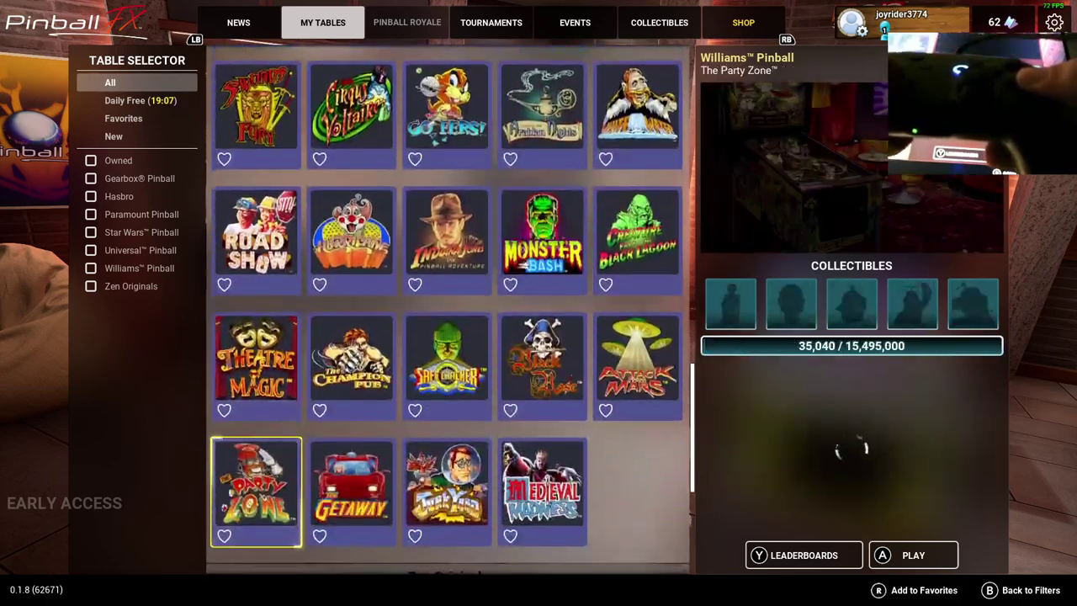
pyautogui.press('Right')
pyautogui.press('Up')
pyautogui.press('Up')
pyautogui.press('Up')
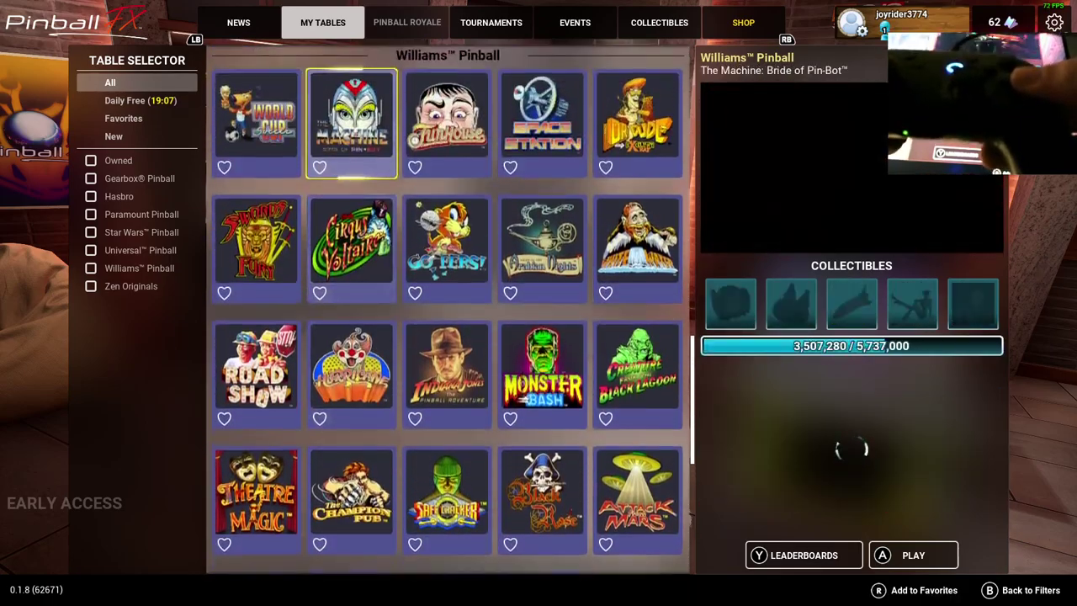
# Step: Cycle through the main sections from My Tables past Tournaments, Shop and News, and return to My Tables
pyautogui.press('e')
pyautogui.press('e')
pyautogui.press('e')
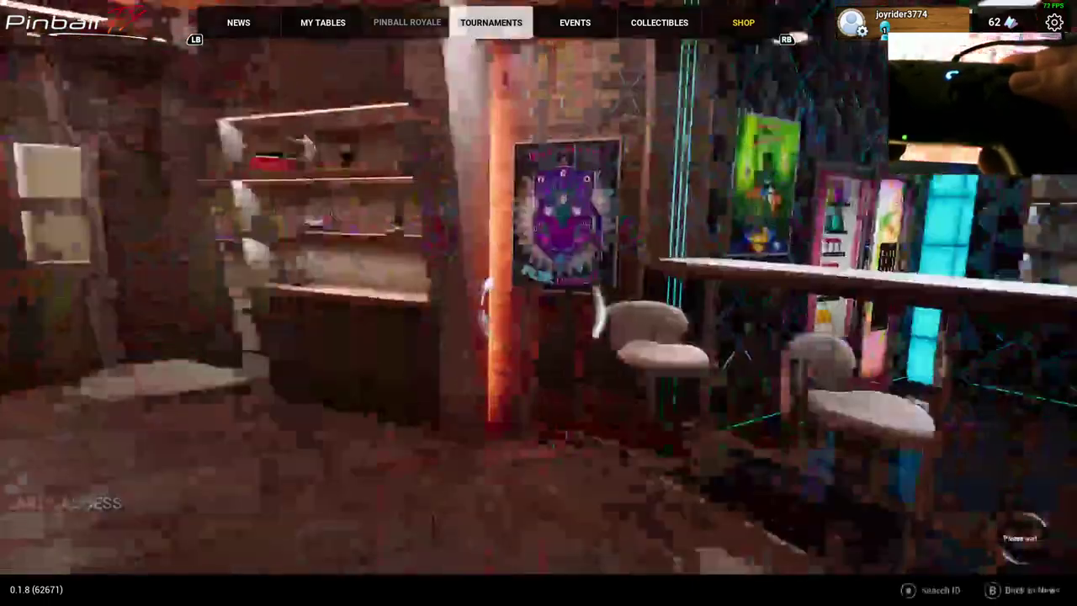
pyautogui.press('e')
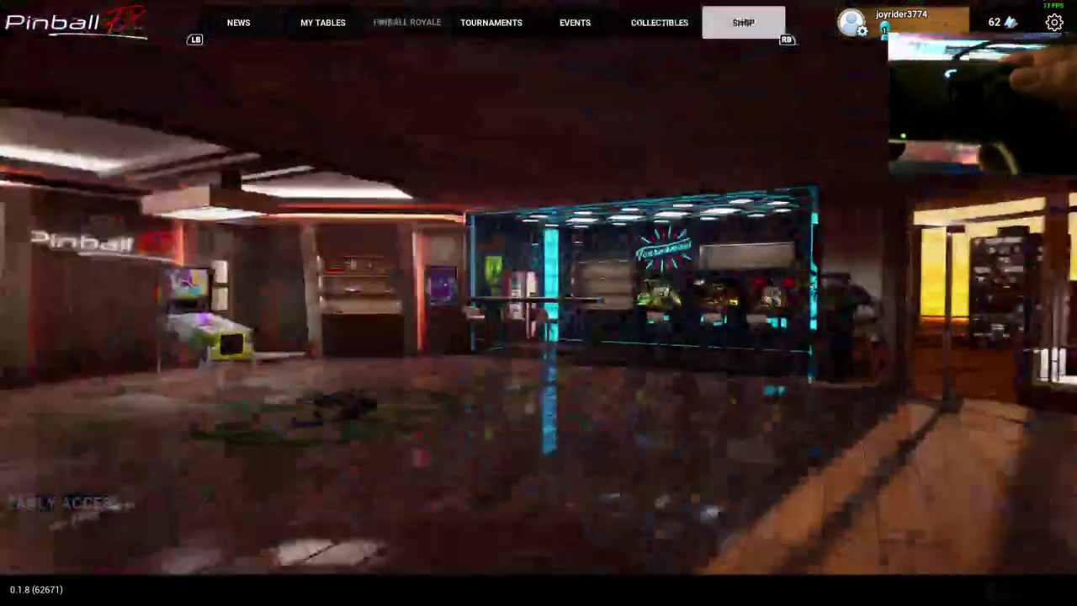
pyautogui.press('e')
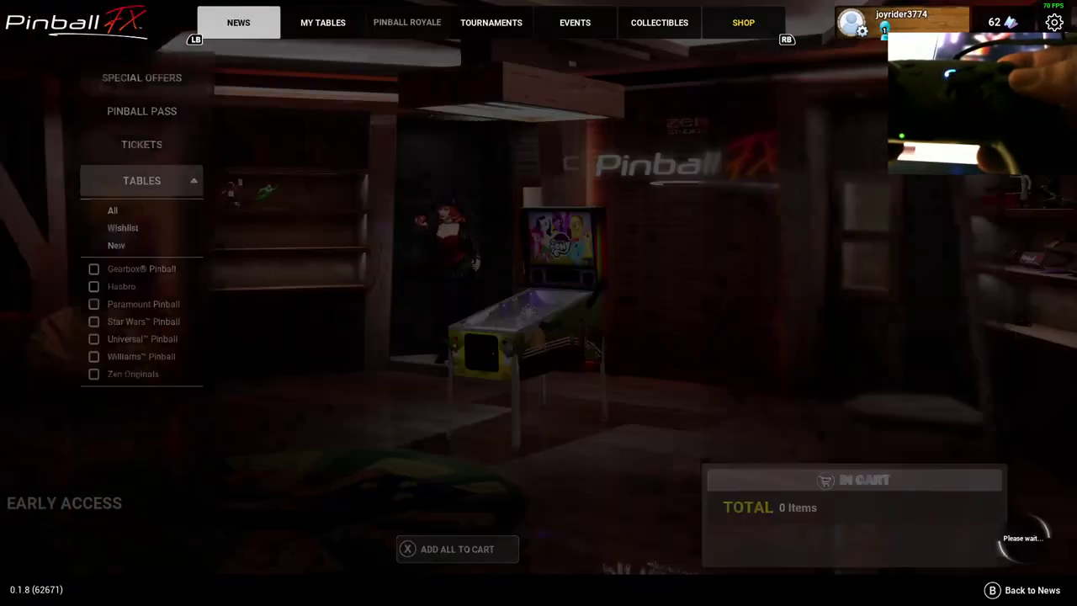
pyautogui.press('e')
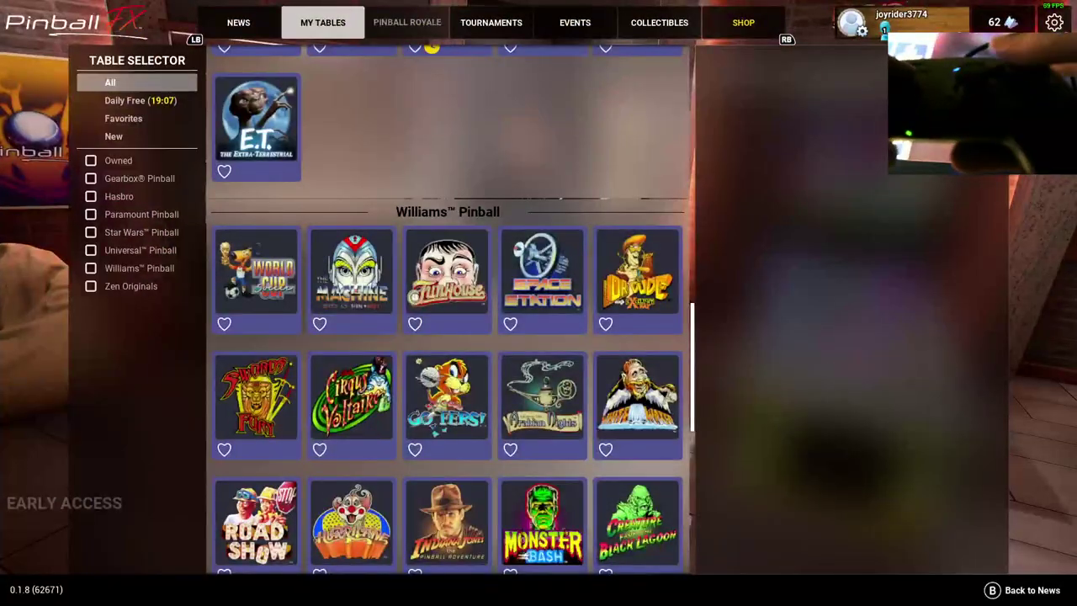
# Step: Look through the audio settings in the game's options with the controller and return to My Tables
pyautogui.press('Escape')
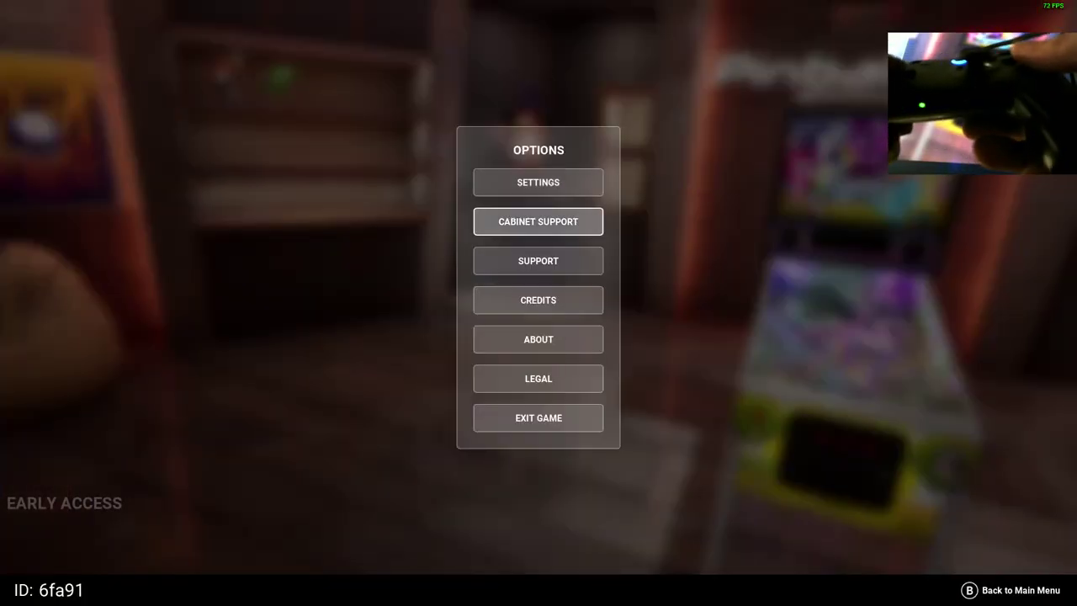
pyautogui.press('Up')
pyautogui.press('Return')
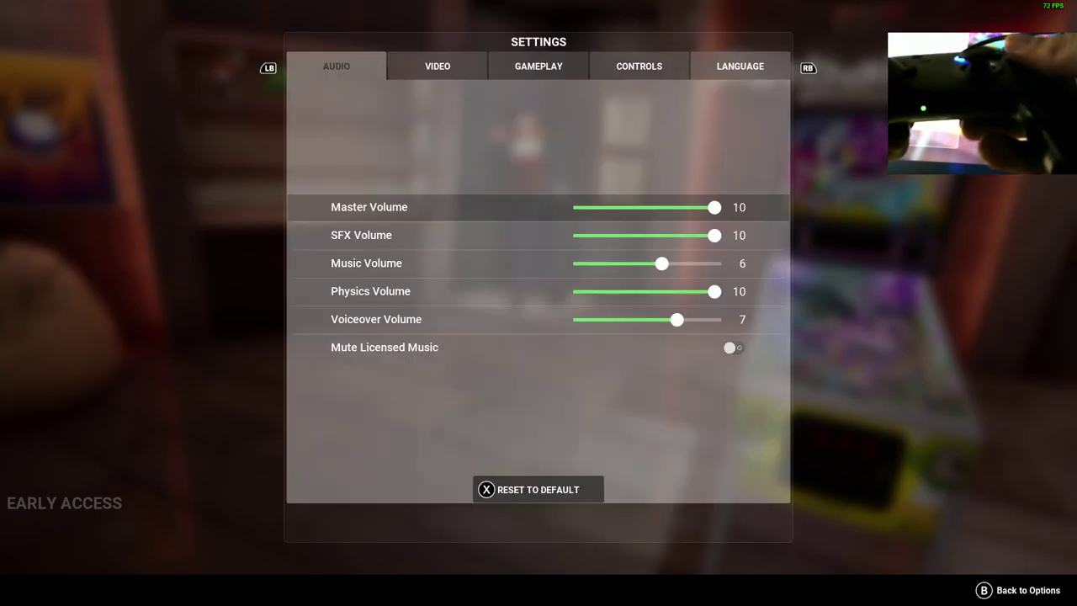
pyautogui.press('Down')
pyautogui.press('Down')
pyautogui.press('Down')
pyautogui.press('Down')
pyautogui.press('Down')
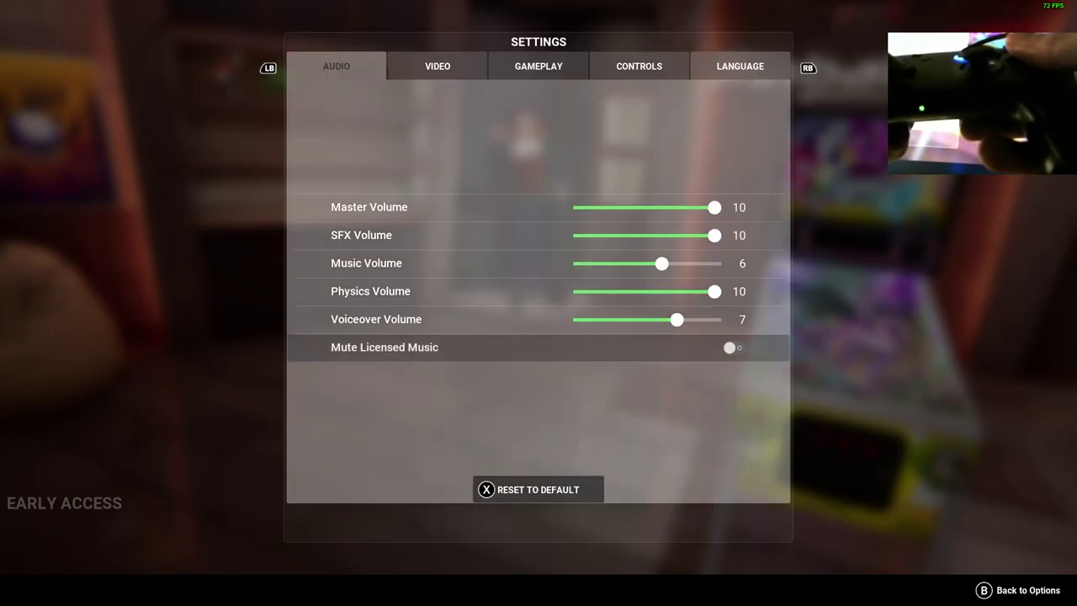
pyautogui.press('Escape')
pyautogui.press('Escape')
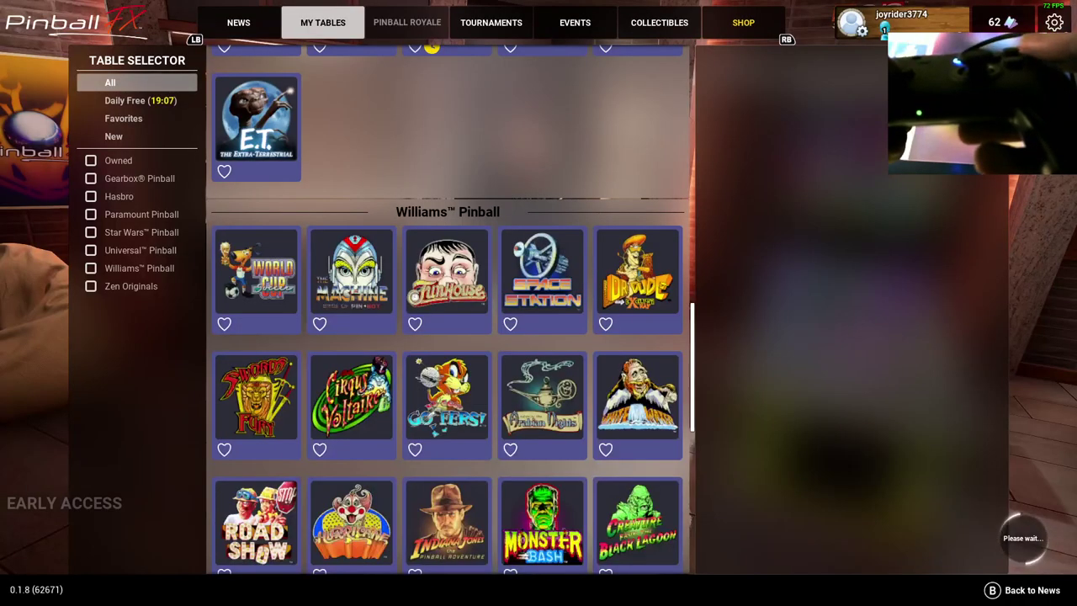
# Step: Return to the table list and start a Classic game on the Homeworld: Journey to Hiigara table
pyautogui.press('Escape')
pyautogui.press('e')
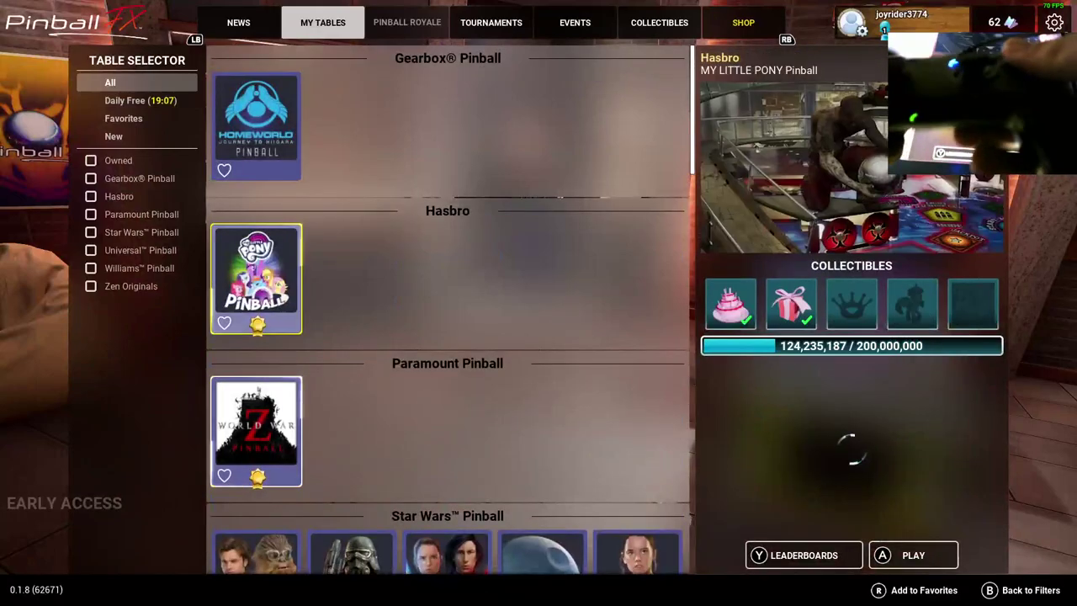
pyautogui.press('Down')
pyautogui.press('Return')
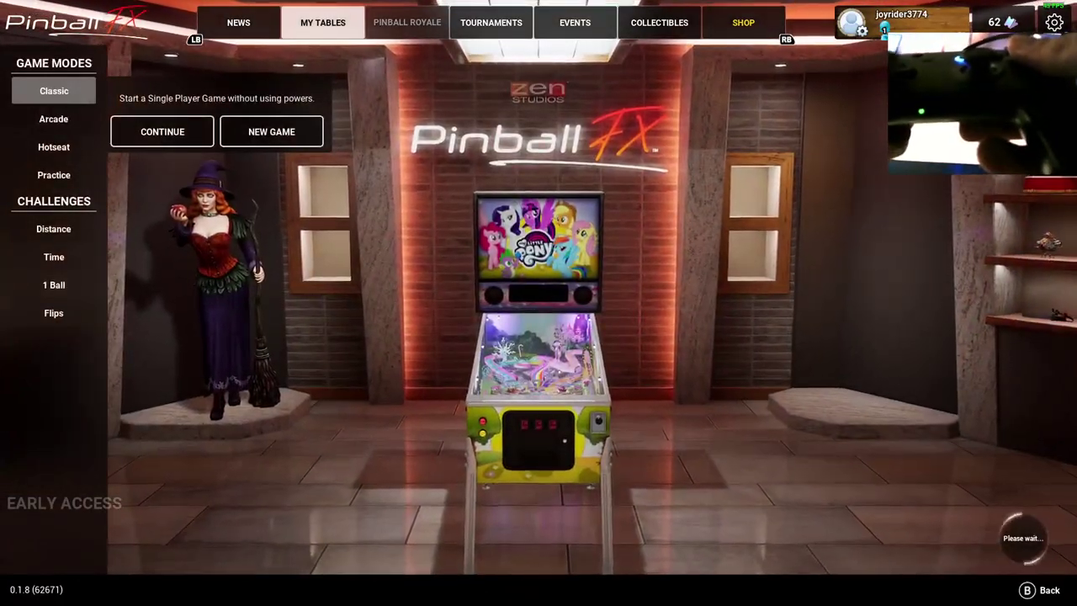
pyautogui.press('Return')
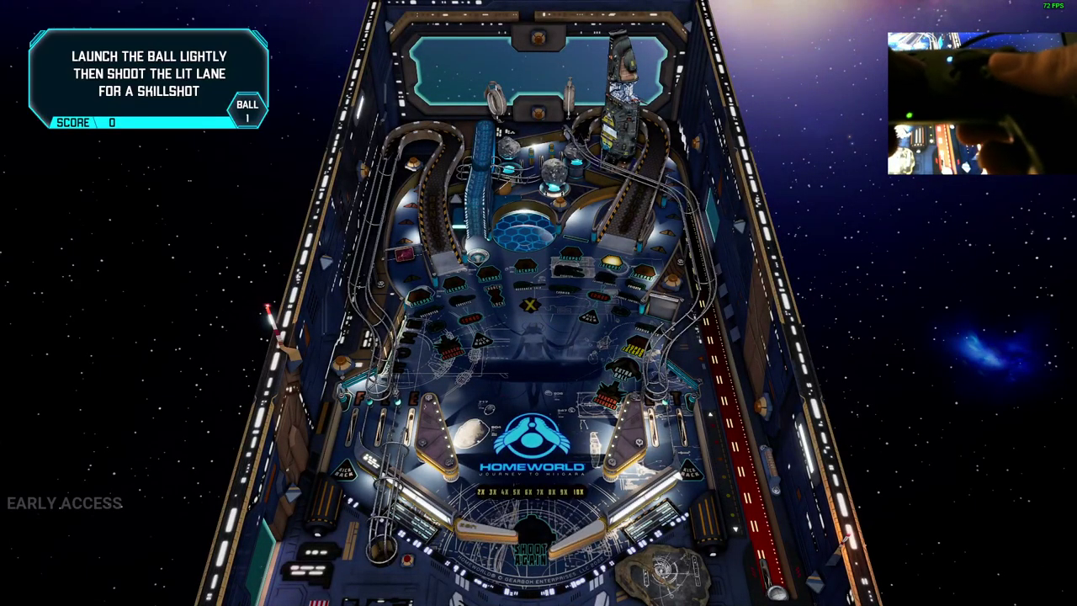
# Step: Launch the ball on the Homeworld table and test play with the controller
pyautogui.press('space')
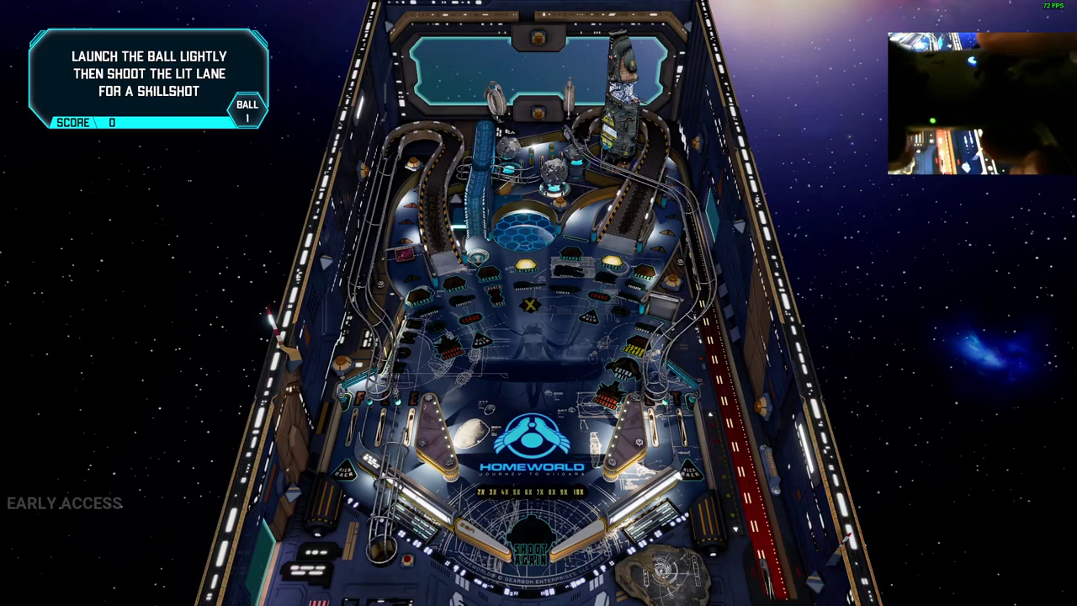
pyautogui.press('space')
pyautogui.press('space')
pyautogui.press('space')
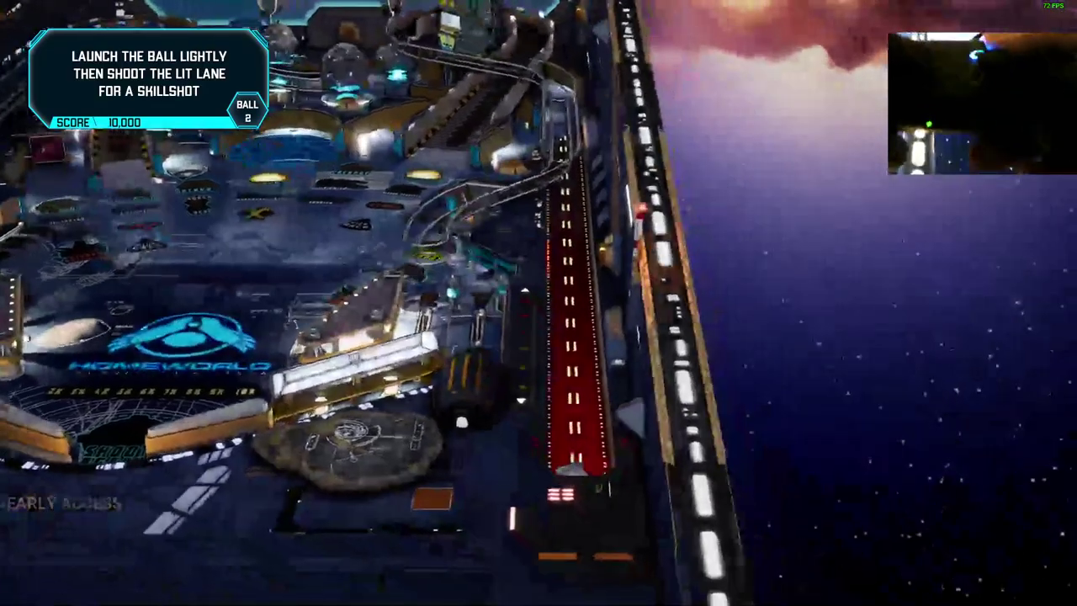
# Step: Pause the game and exit the Homeworld table, confirming the exit
pyautogui.press('Escape')
pyautogui.press('Down')
pyautogui.press('Down')
pyautogui.press('Down')
pyautogui.press('Down')
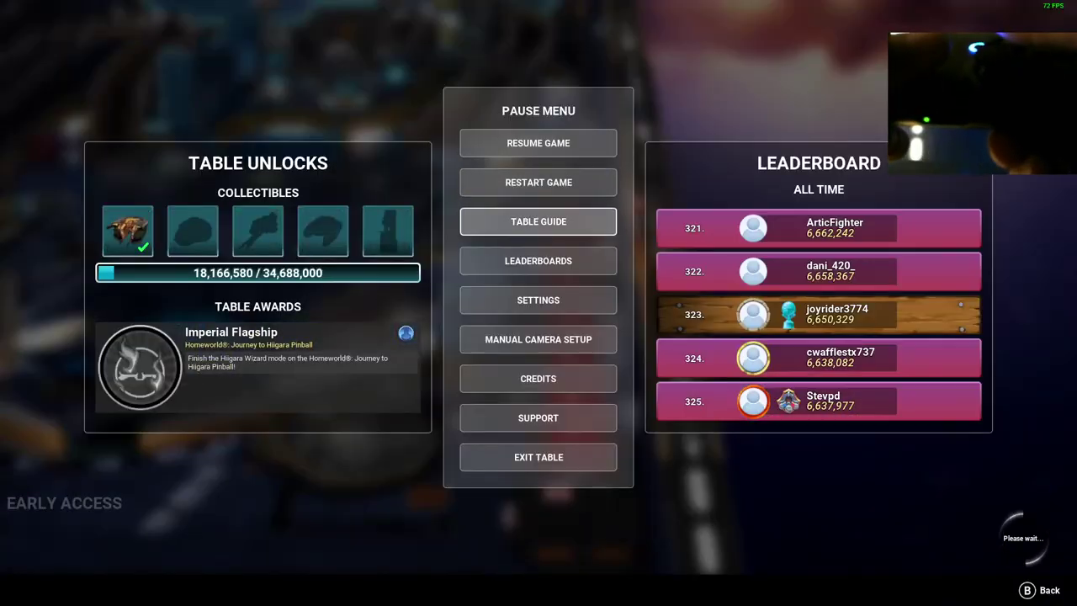
pyautogui.press('Down')
pyautogui.press('Down')
pyautogui.press('Down')
pyautogui.press('Return')
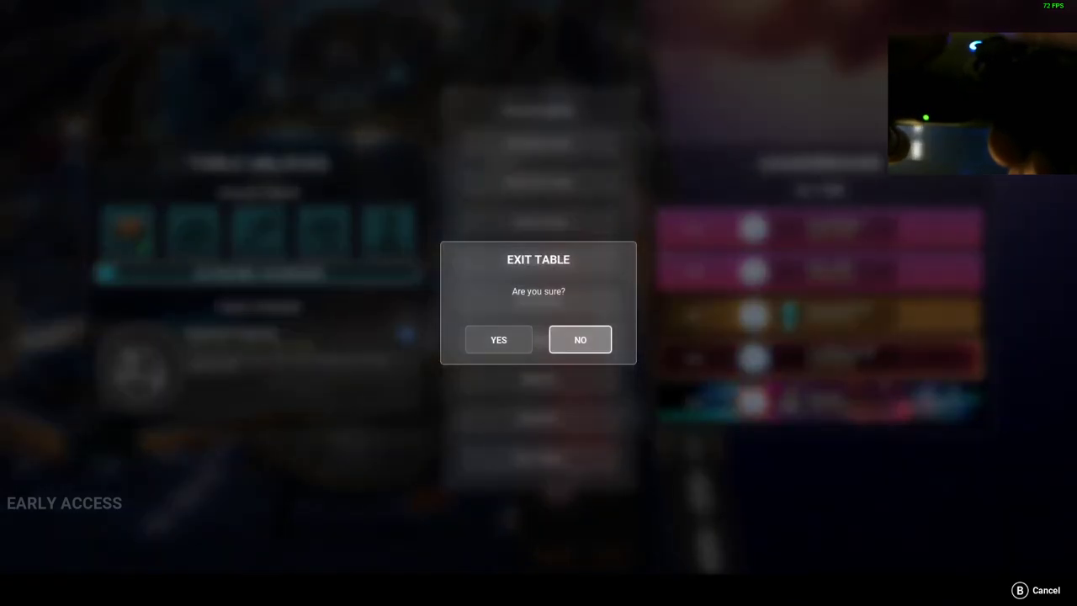
pyautogui.press('Return')
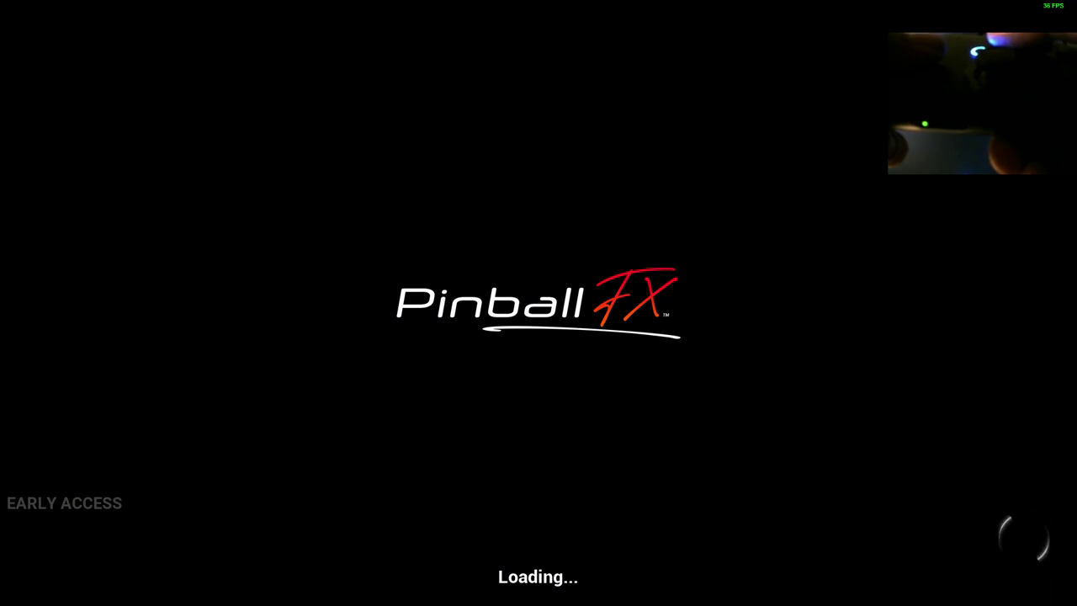
# Step: Exit Pinball FX from the options and confirm quitting the game
pyautogui.press('Escape')
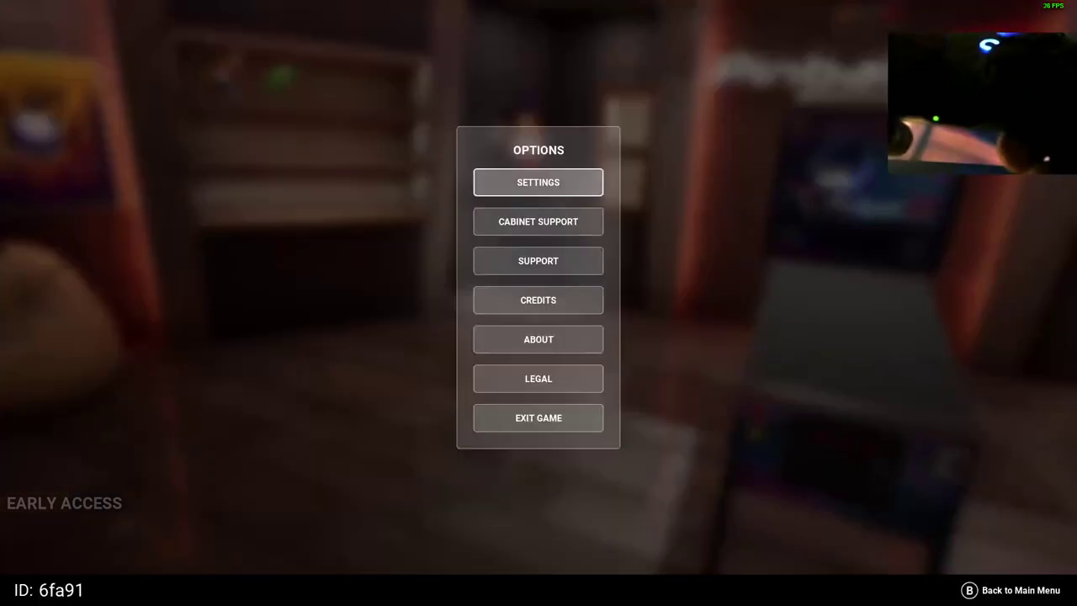
pyautogui.press('Down')
pyautogui.press('Down')
pyautogui.press('Down')
pyautogui.press('Down')
pyautogui.press('Down')
pyautogui.press('Down')
pyautogui.press('Return')
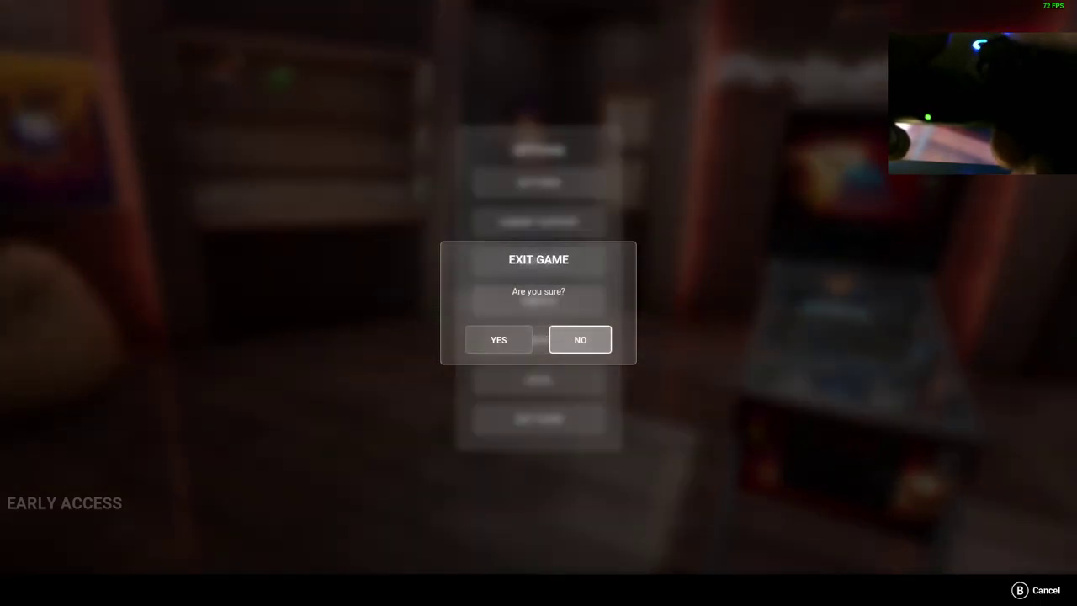
pyautogui.press('Left')
pyautogui.press('Return')
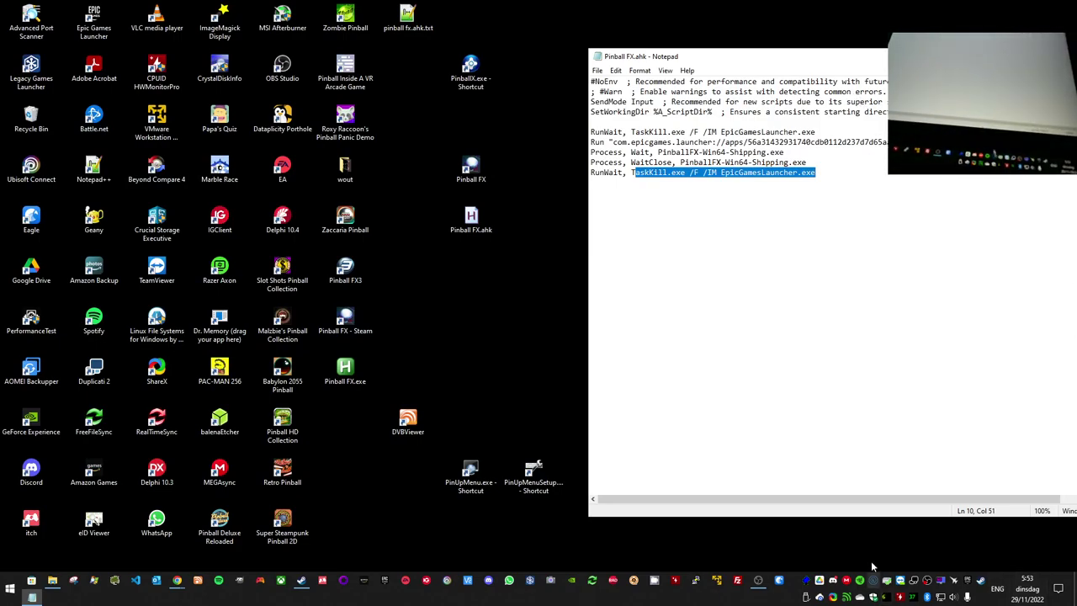
# Step: Quit Steam, and run Pinball FX without it, resolving the cloud sync conflict by uploading the local file and continuing past the title screen
pyautogui.rightClick(981, 580)
pyautogui.click(926, 577)
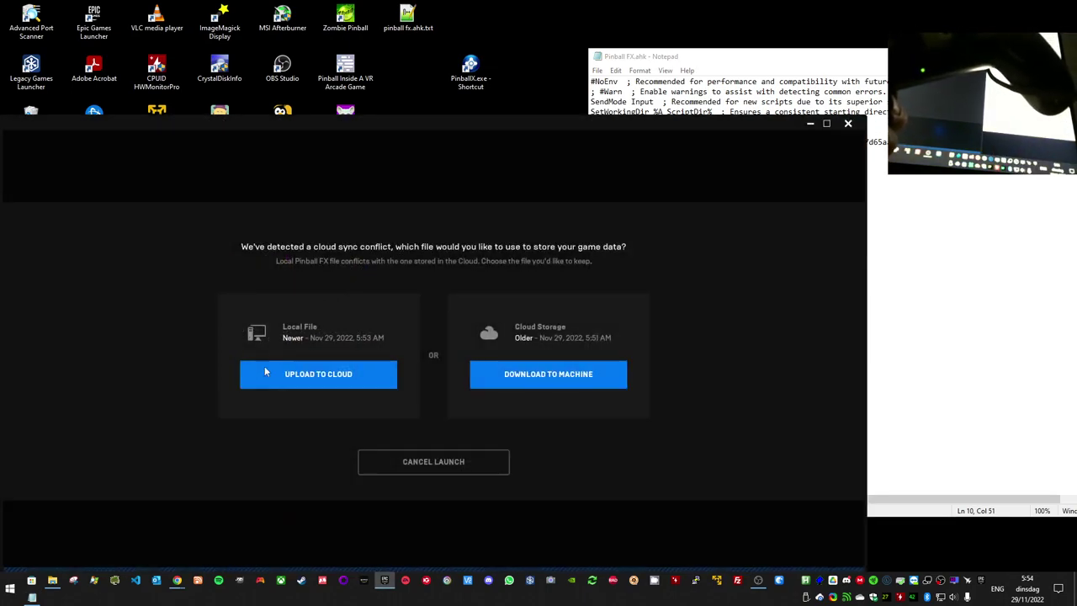
pyautogui.click(303, 385)
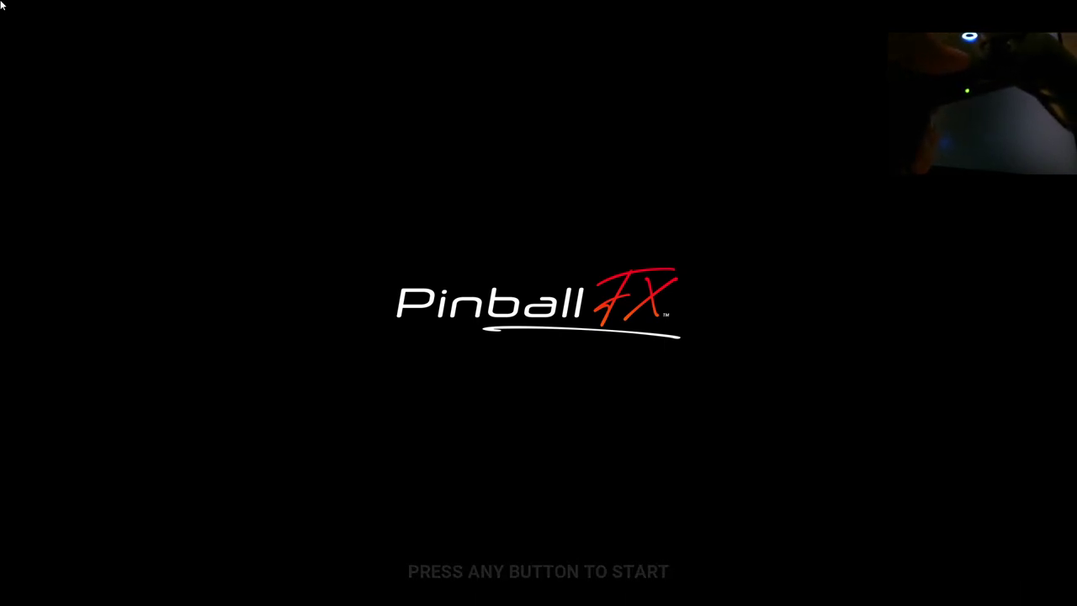
pyautogui.press('Return')
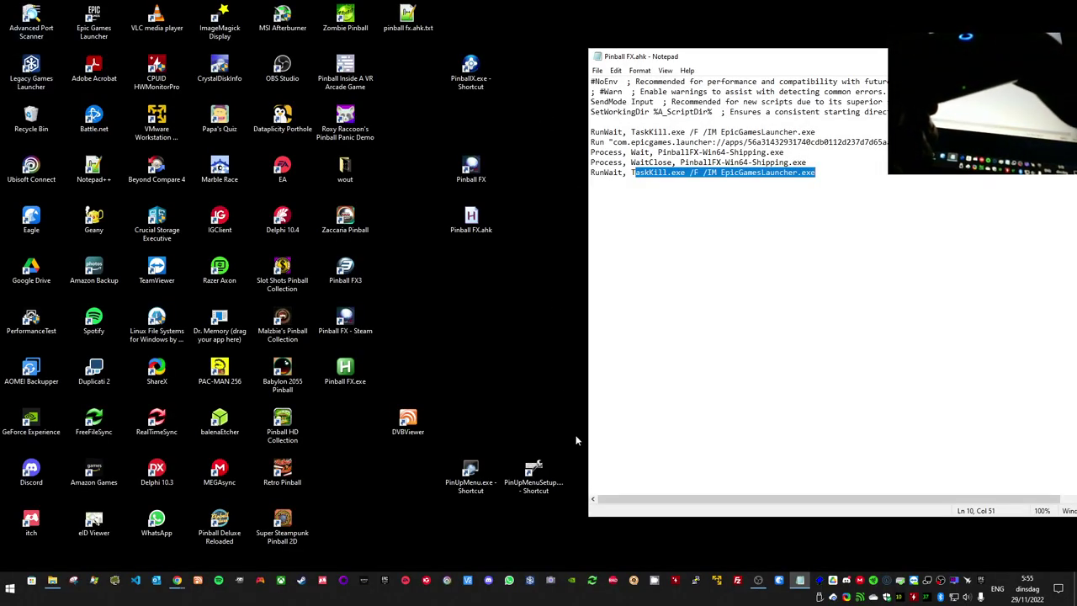
# Step: Switch to the Epic Games Launcher, toggle Cloud Saves in the management options for Pinball FX in the library, and close the launcher
pyautogui.click(384, 581)
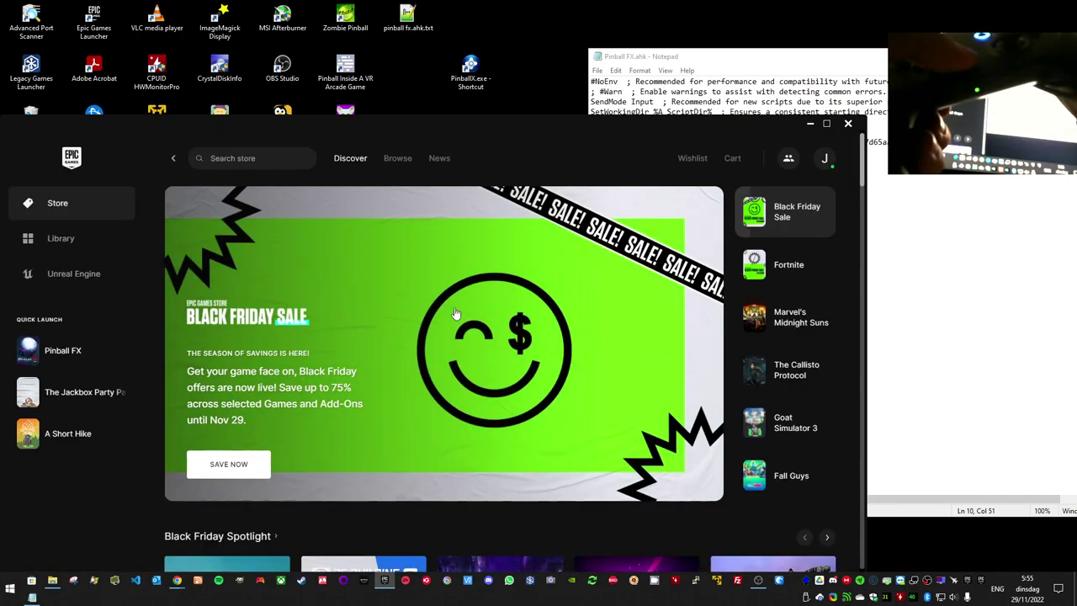
pyautogui.click(72, 245)
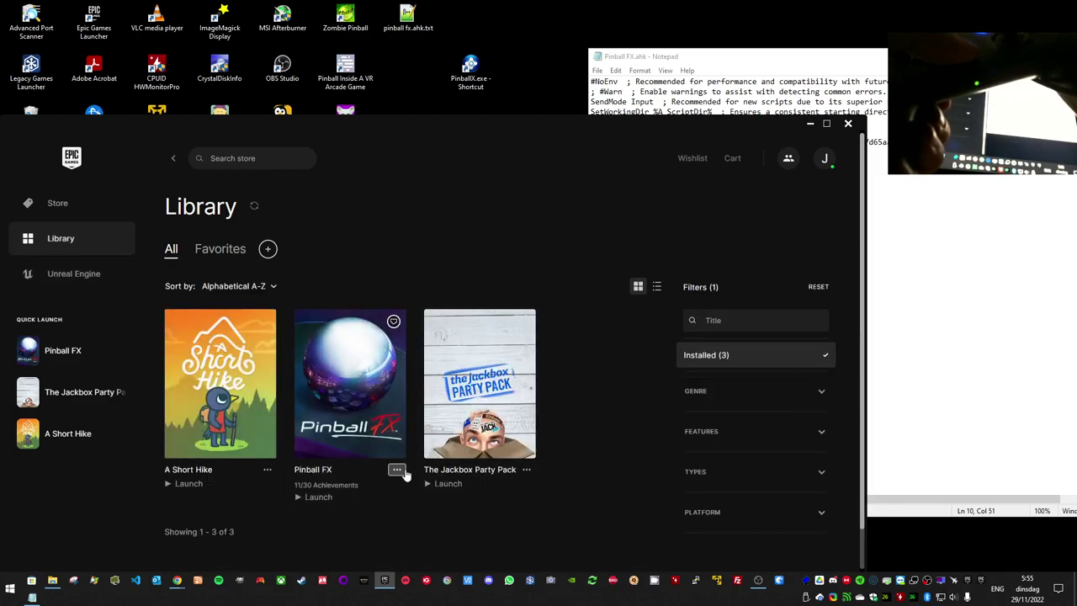
pyautogui.click(400, 471)
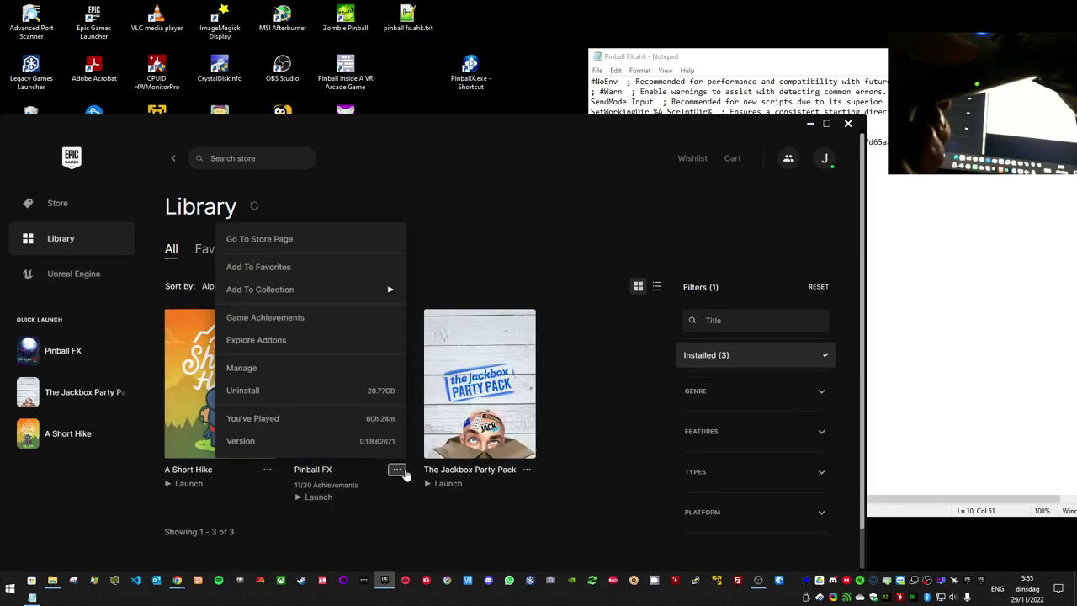
pyautogui.click(276, 370)
pyautogui.click(589, 356)
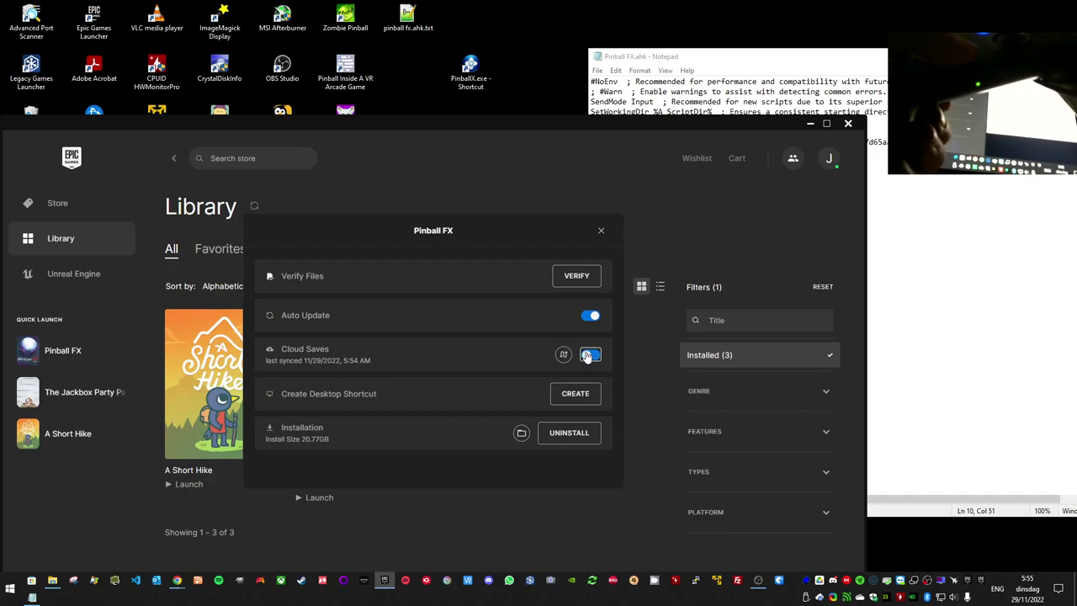
pyautogui.click(592, 357)
pyautogui.click(848, 127)
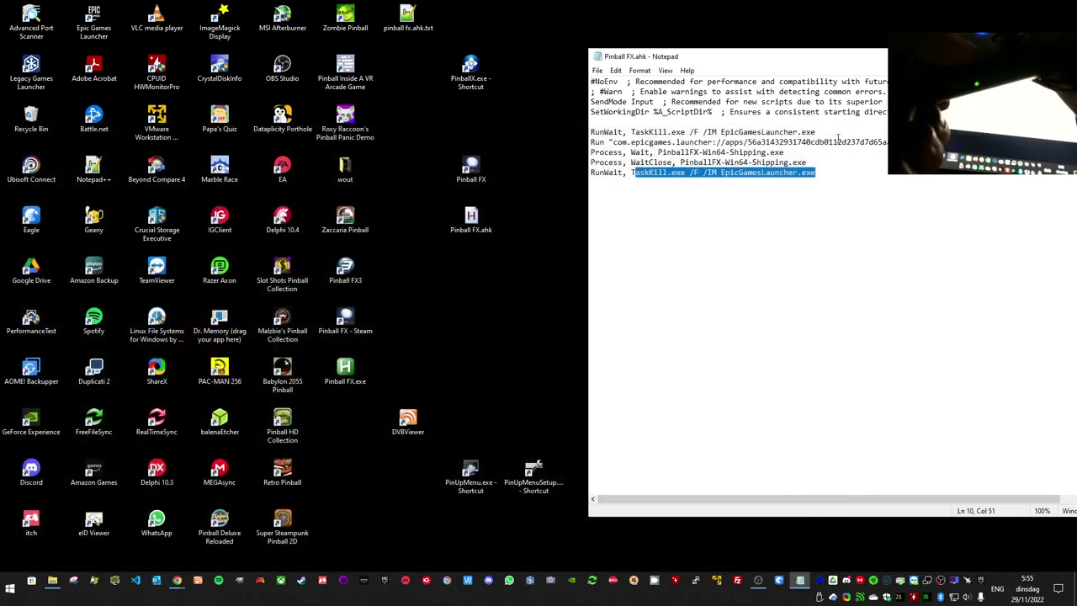
# Step: Bring the Pinball FX.ahk script window fully into view to review its lines, and close it
pyautogui.moveTo(780, 59); pyautogui.dragTo(312, 72)
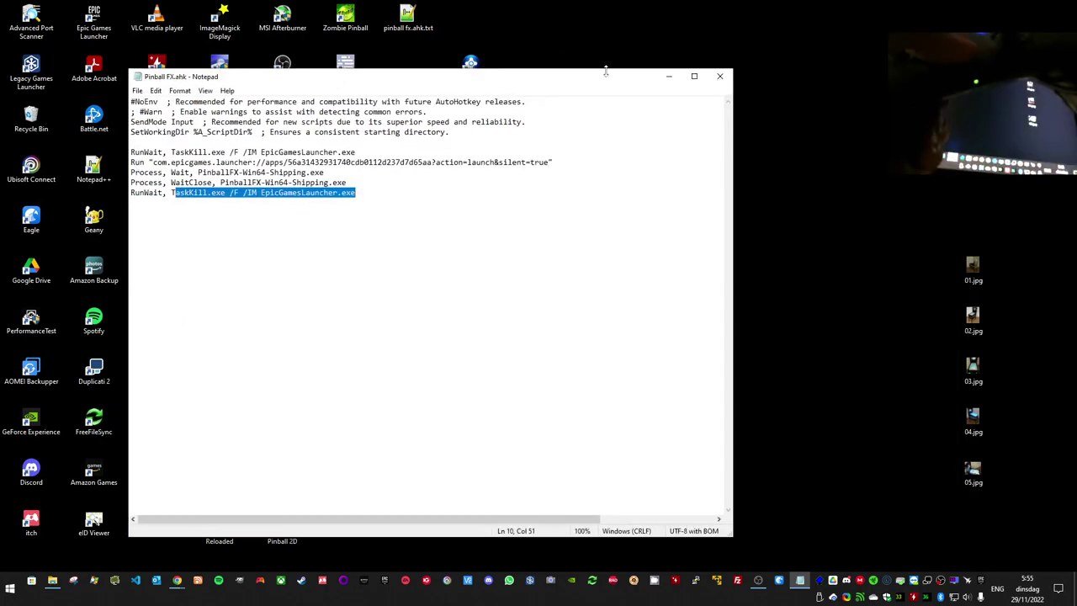
pyautogui.click(717, 69)
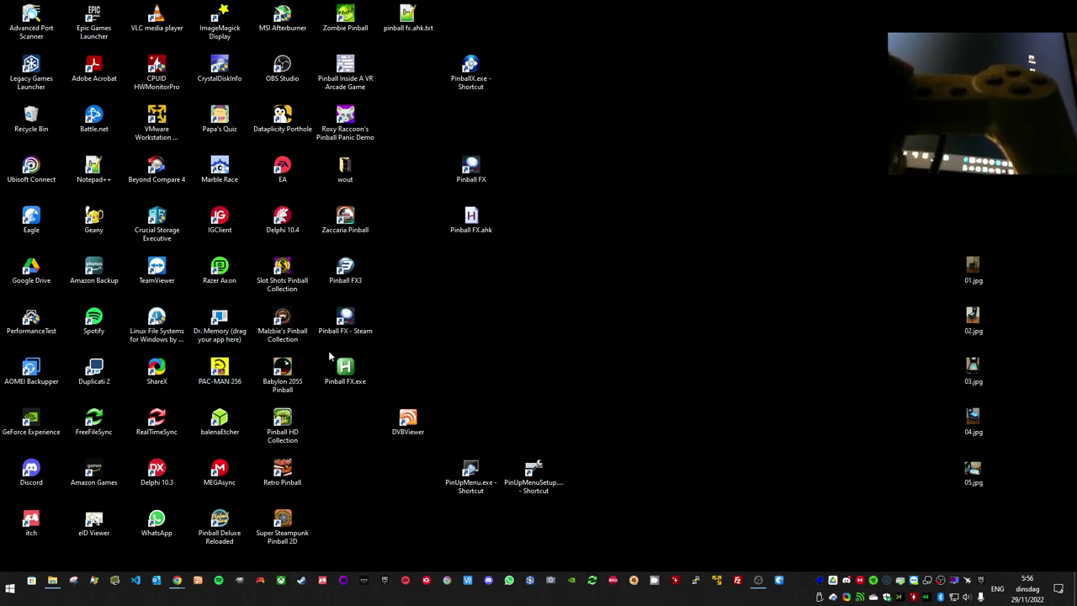
# Step: Switch to Steam and open the general controller settings from the Controller section of its settings
pyautogui.doubleClick(370, 380)
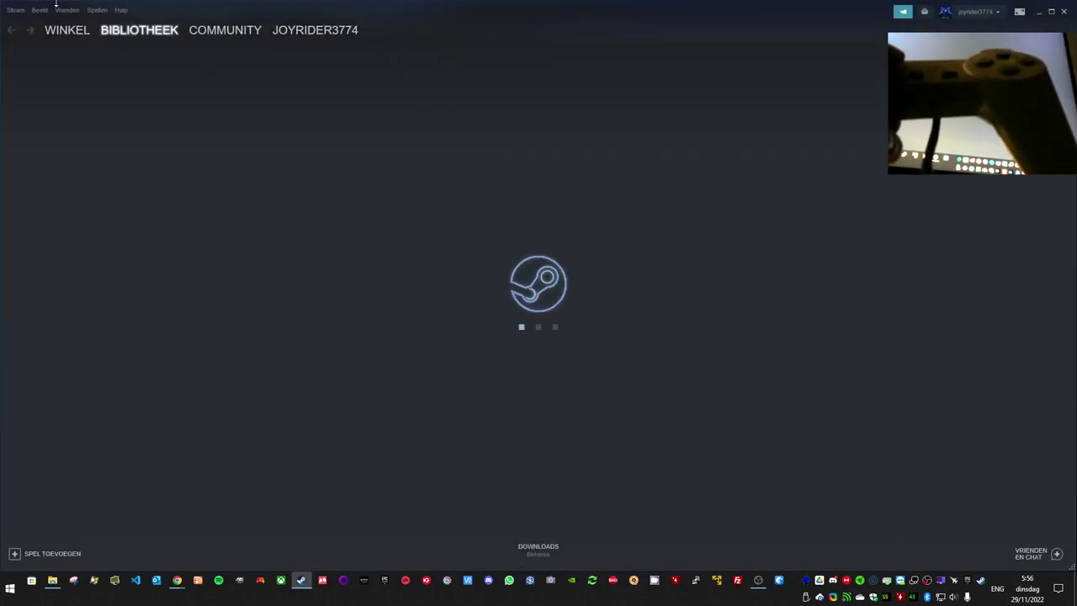
pyautogui.click(17, 11)
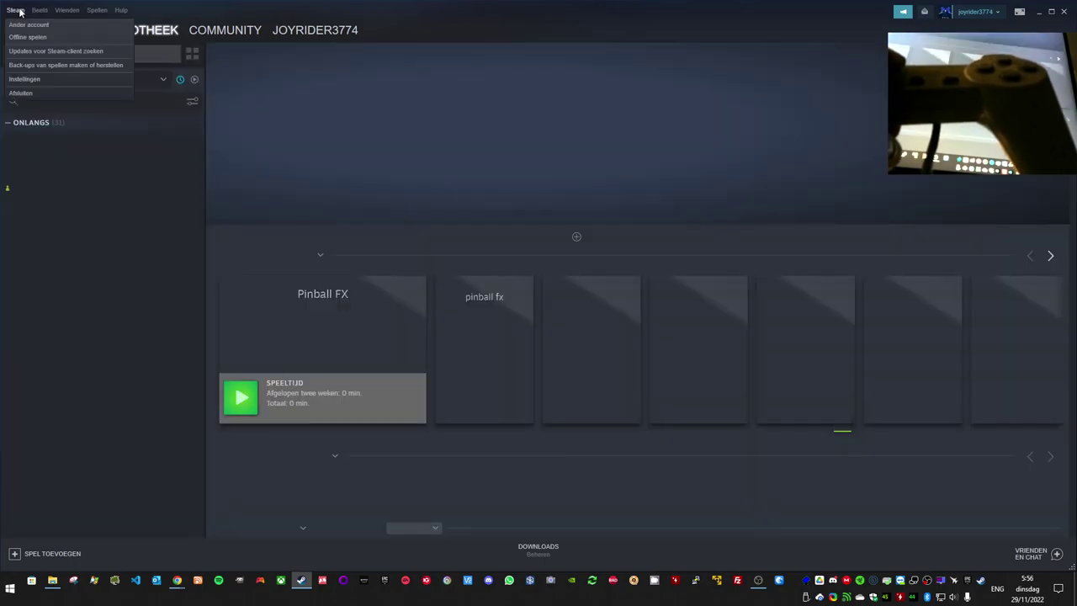
pyautogui.click(8, 11)
pyautogui.click(10, 10)
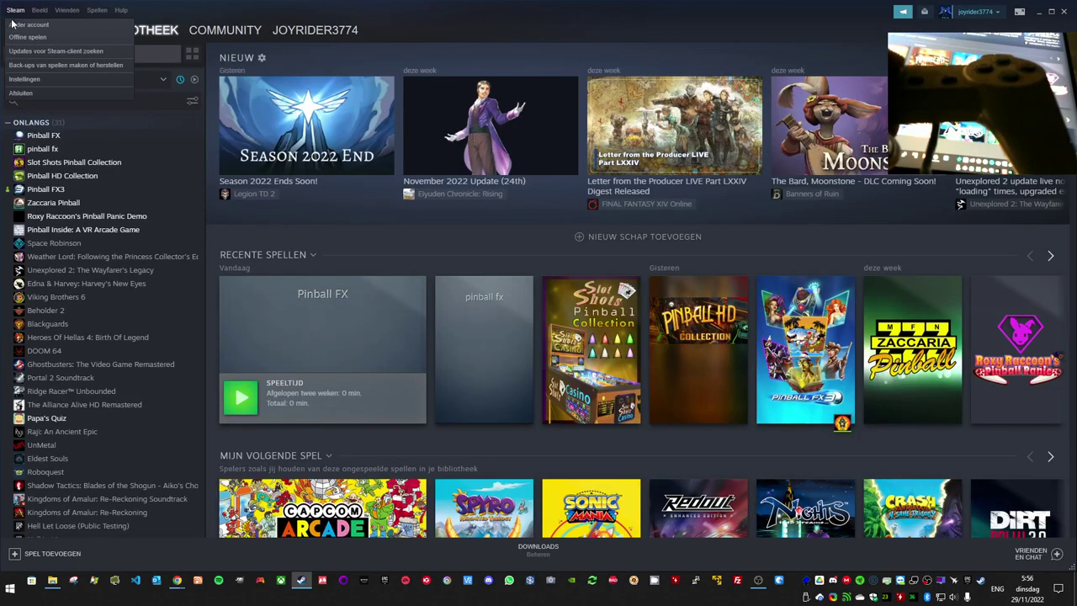
pyautogui.click(36, 77)
pyautogui.click(285, 341)
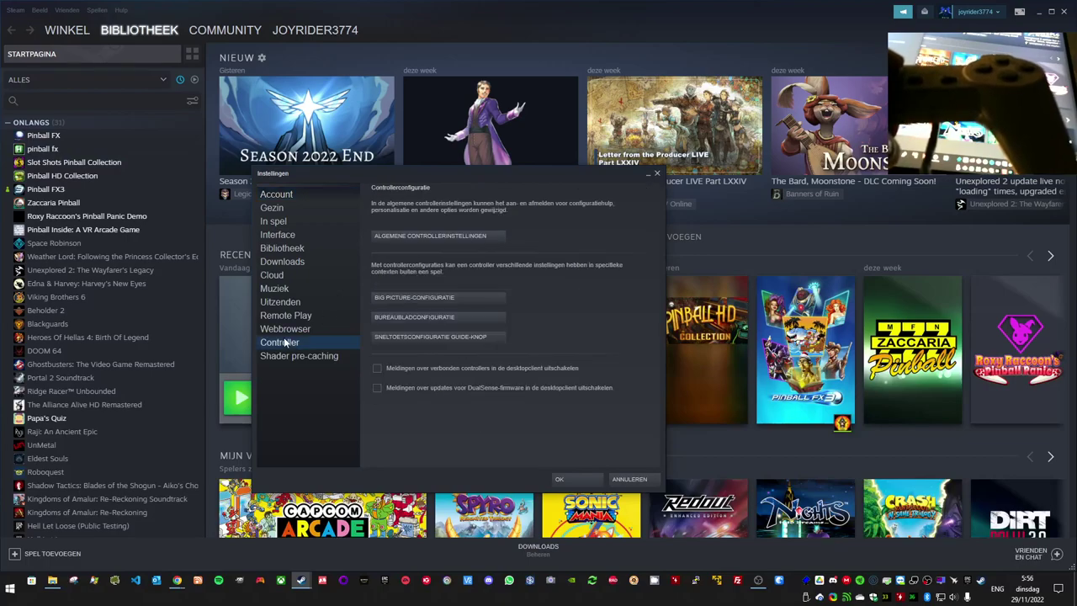
pyautogui.click(389, 235)
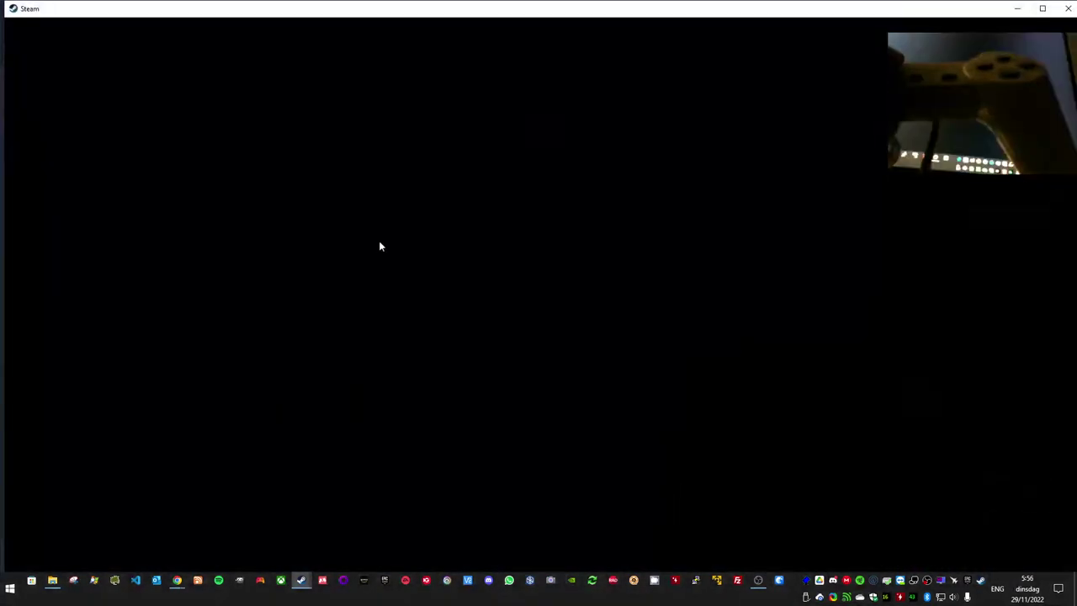
# Step: Disable Switch-configuratiehulp in the general controller settings
pyautogui.press('Up')
pyautogui.press('Up')
pyautogui.press('Down')
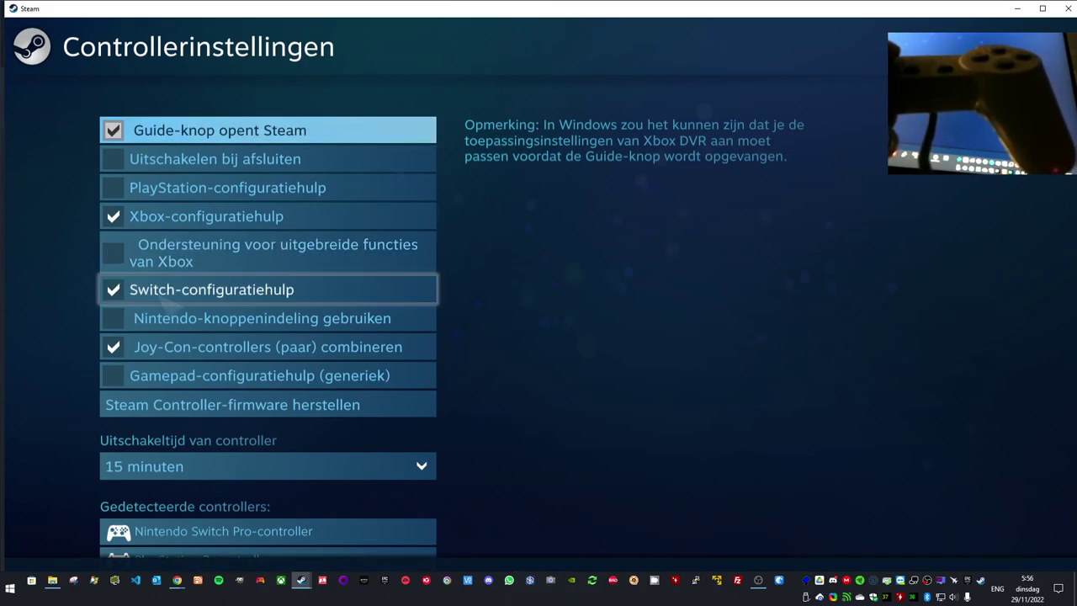
pyautogui.click(124, 288)
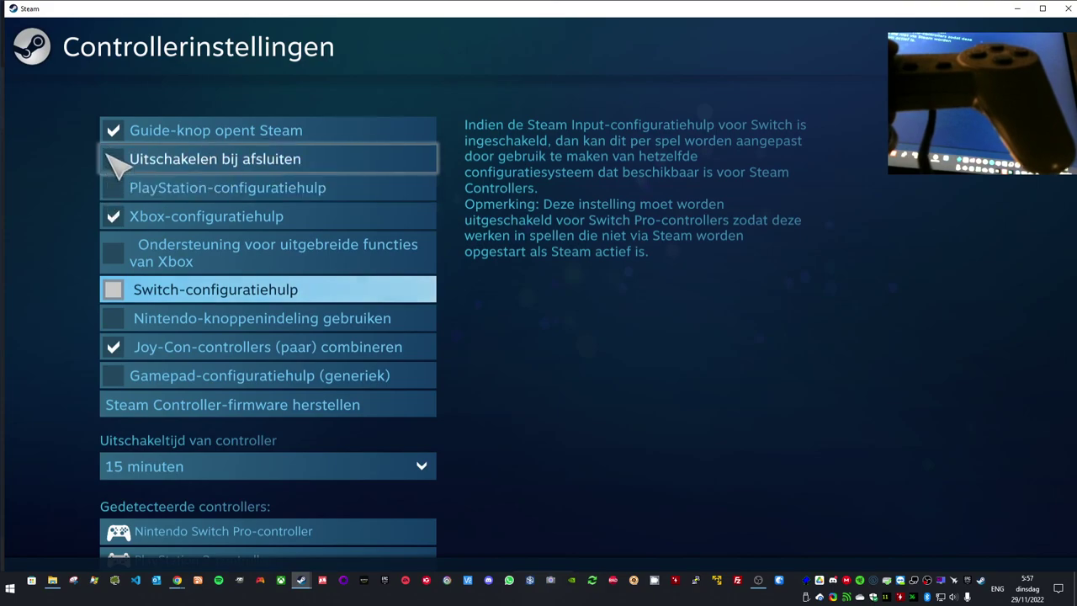
# Step: Turn PlayStation-configuratiehulp on and back off, and select the PlayStation 3-controller among the detected controllers
pyautogui.click(117, 188)
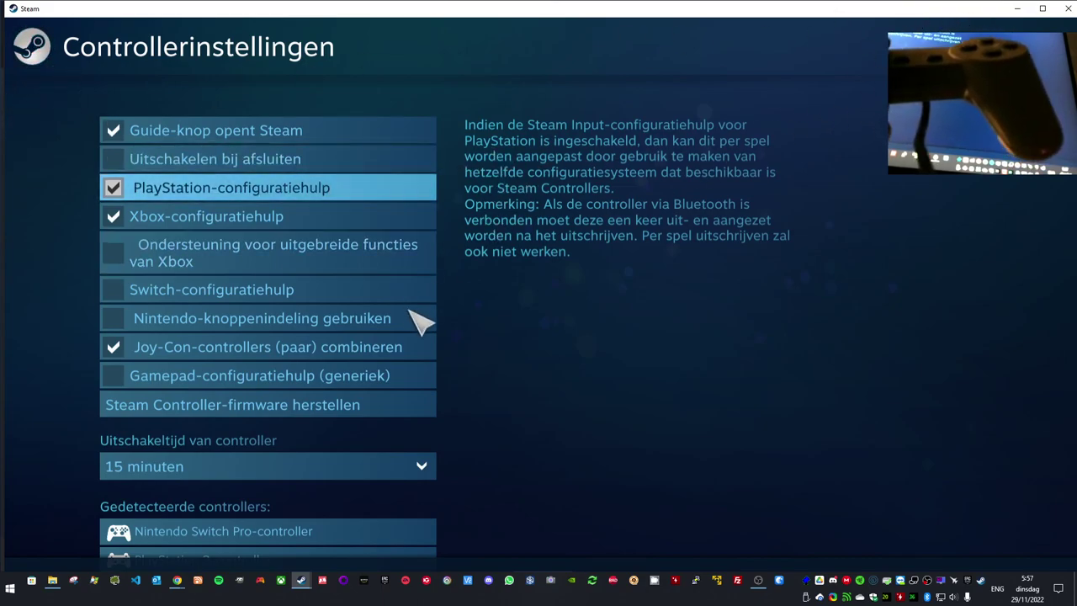
pyautogui.click(229, 188)
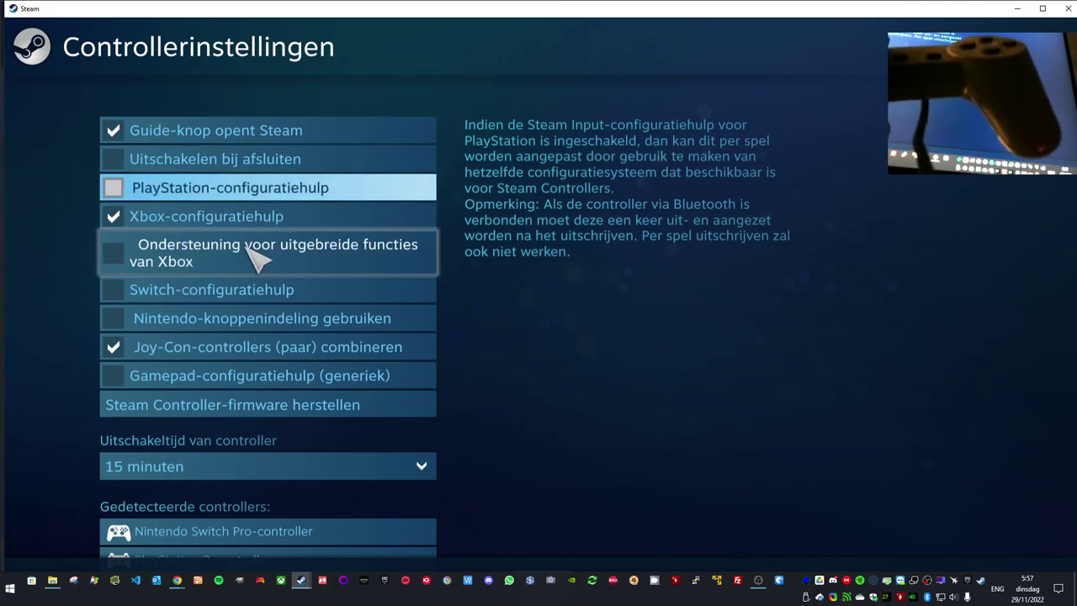
pyautogui.click(381, 561)
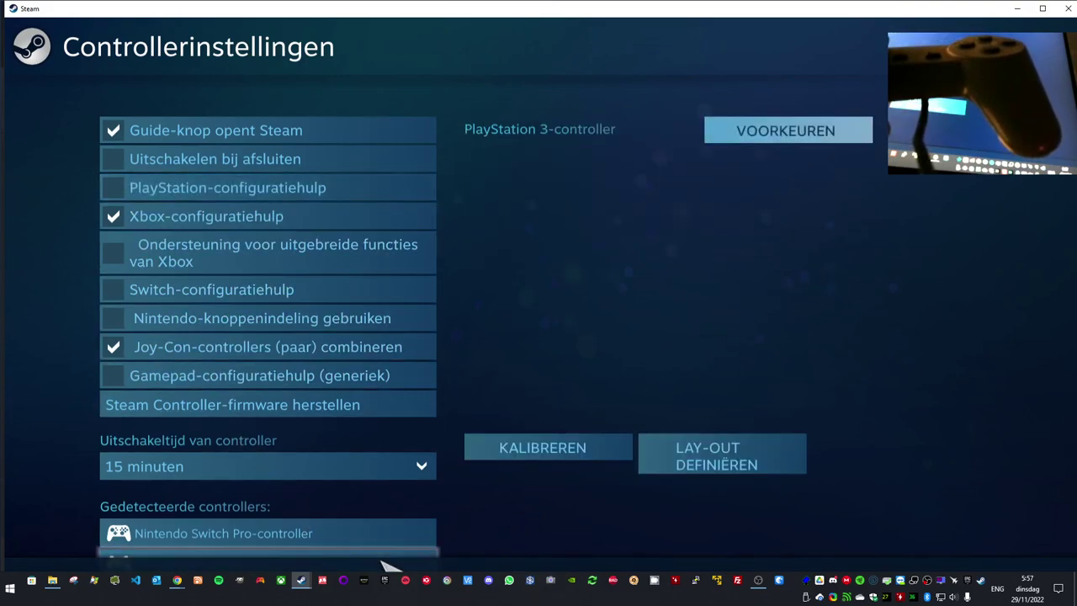
# Step: Open the PlayStation 3-controller's layout definition to review its button mappings, keep it open at the discard prompt, and decline sharing the layout
pyautogui.click(688, 463)
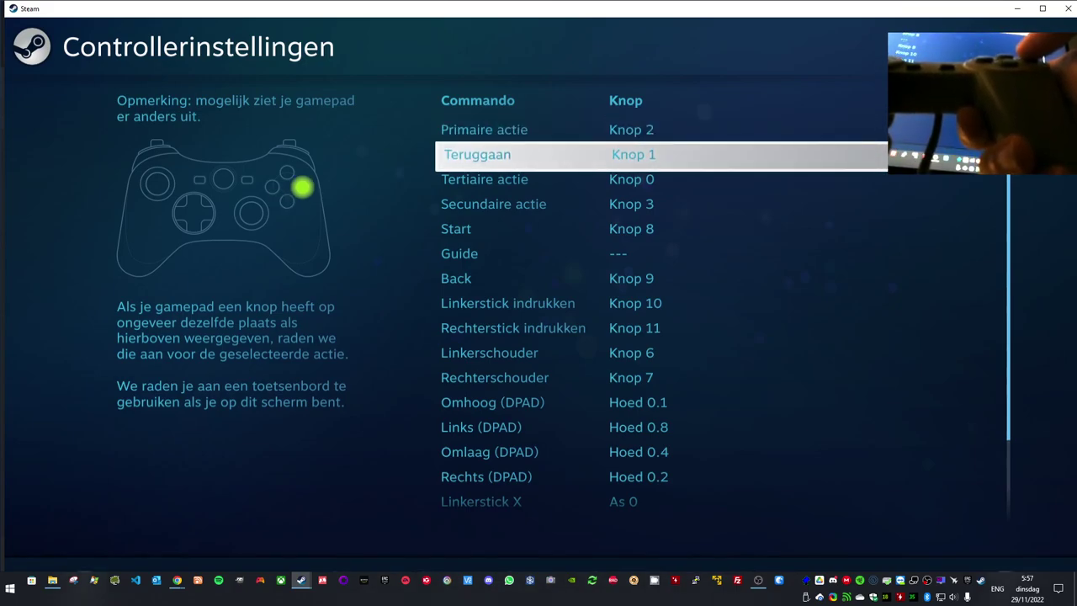
pyautogui.press('Escape')
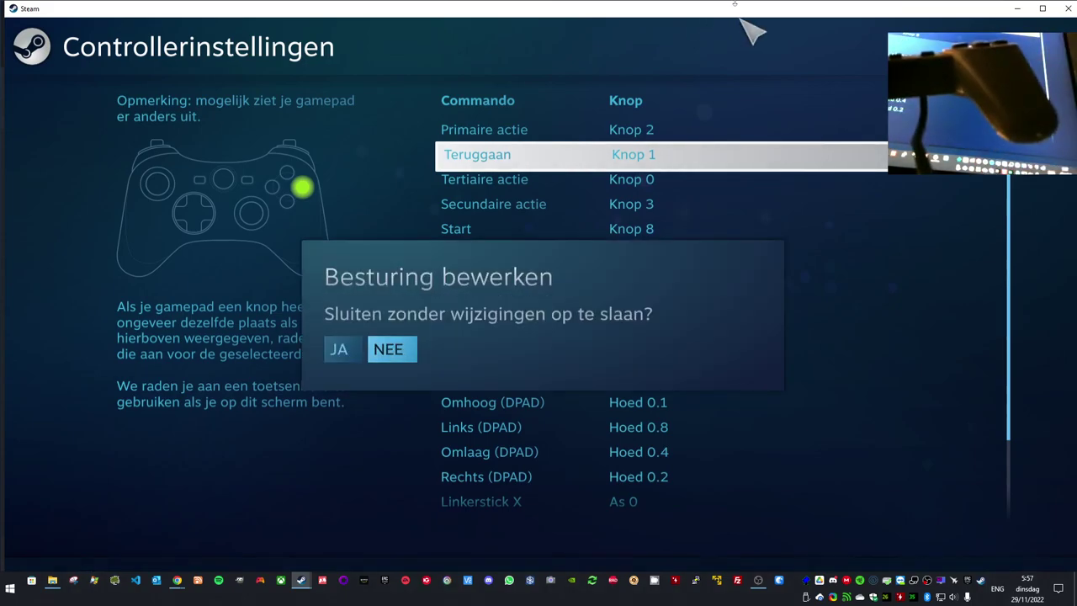
pyautogui.click(391, 349)
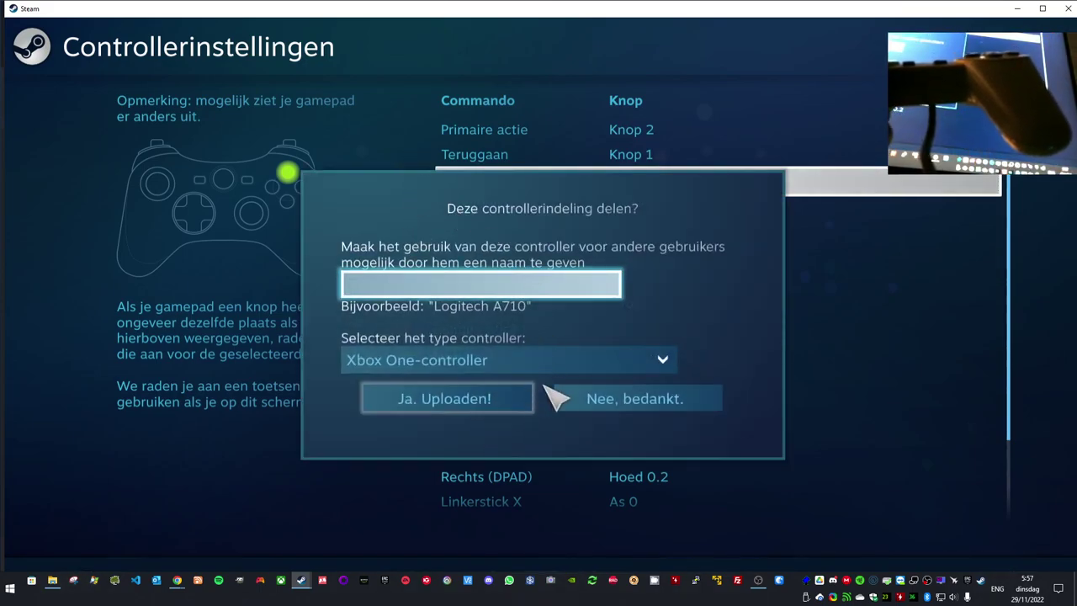
pyautogui.click(594, 402)
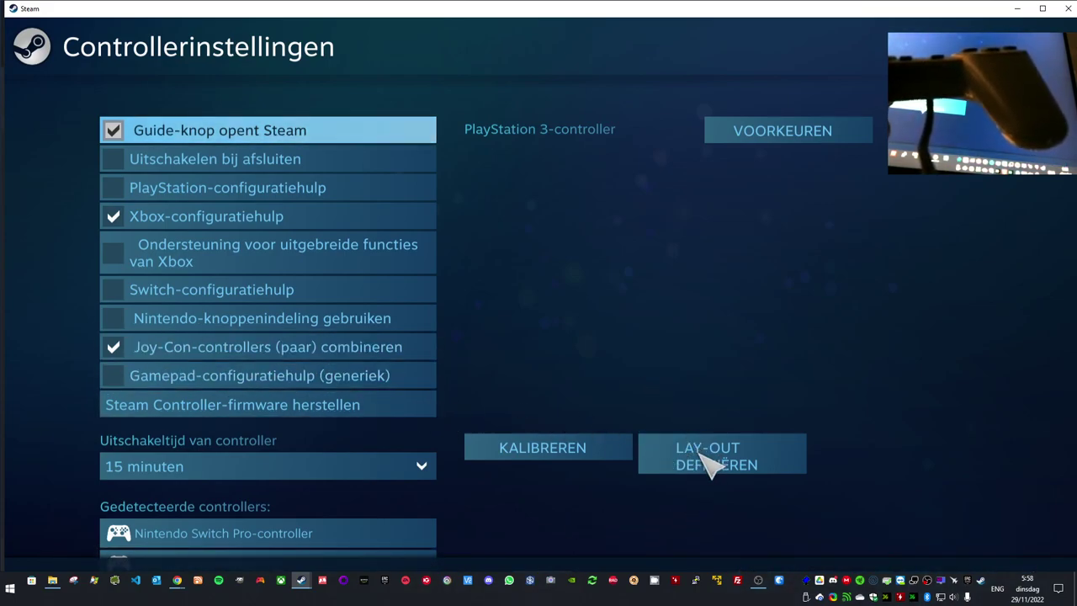
# Step: Reopen the PlayStation 3-controller's layout definition, look at the Teruggaan mapping, and close the controller settings and Steam's settings
pyautogui.click(703, 455)
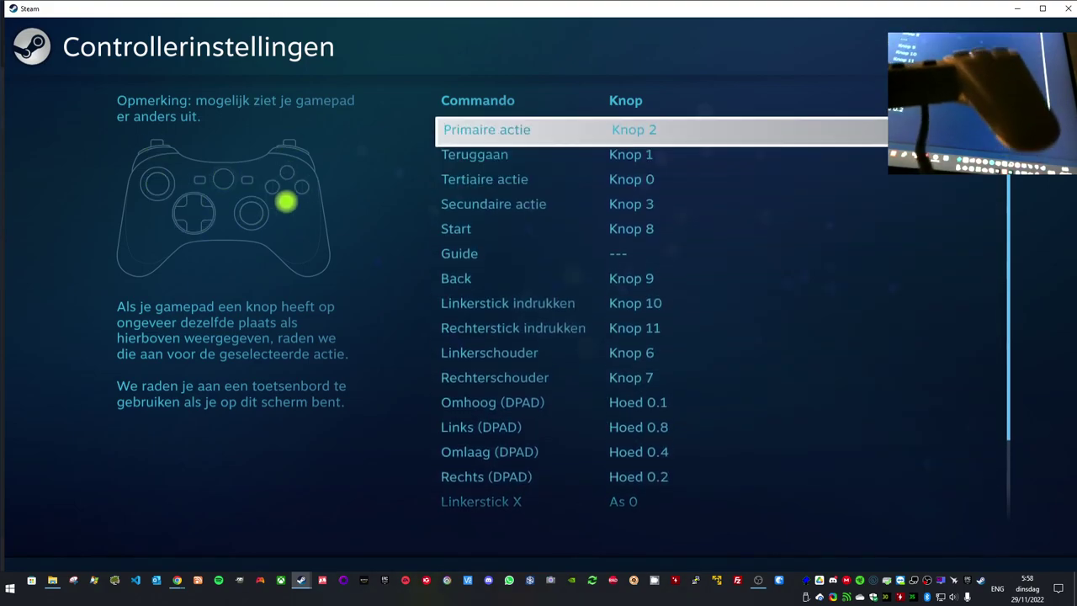
pyautogui.click(736, 157)
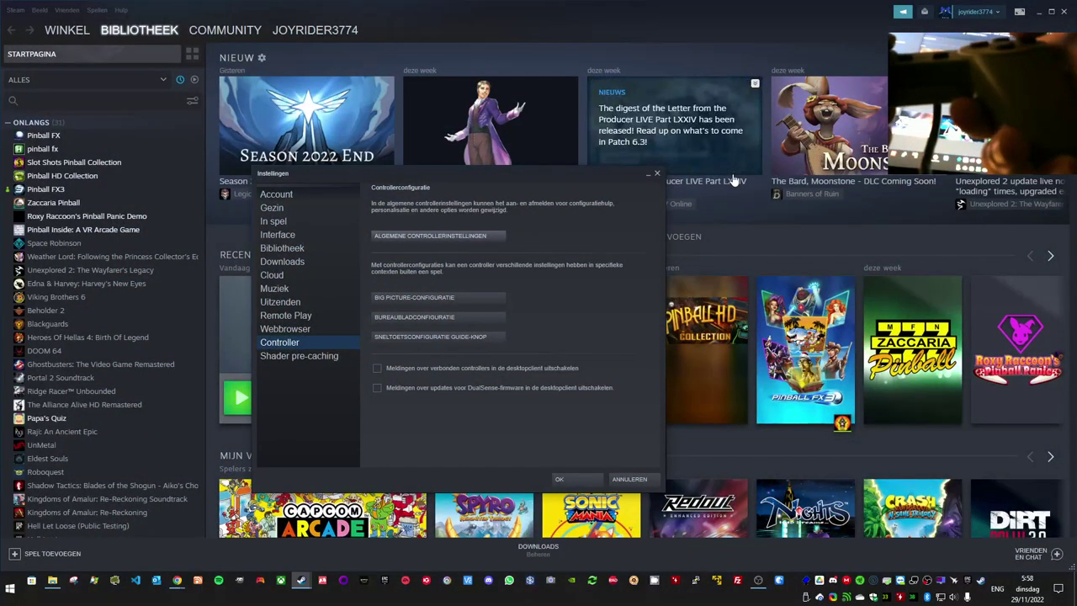
pyautogui.press('Escape')
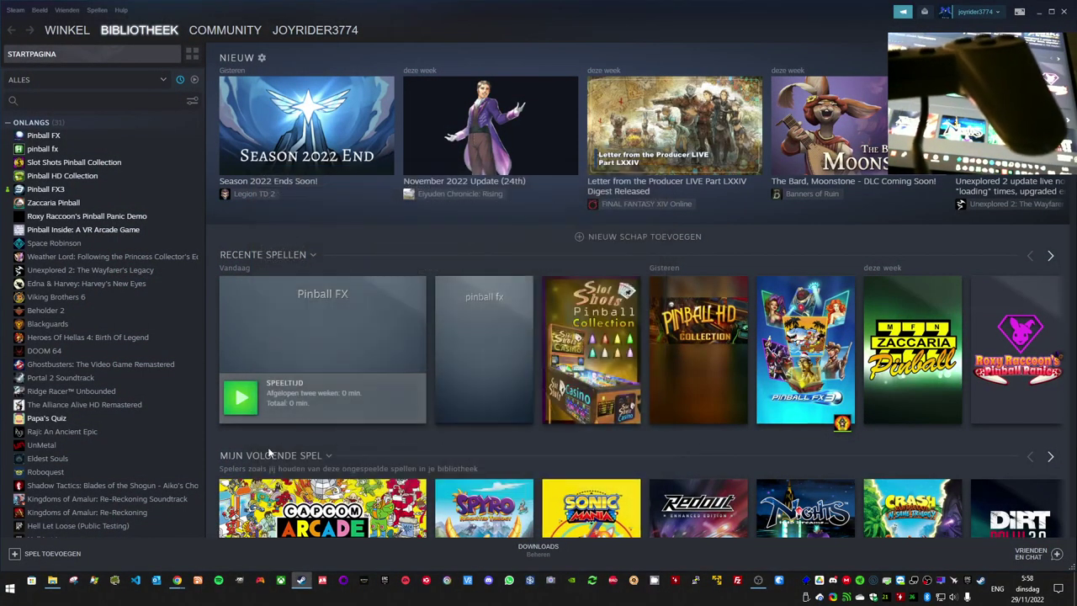
# Step: Launch Pinball FX from the recent games, resolve the cloud sync conflict by uploading the local file, and continue to the main screen
pyautogui.click(240, 399)
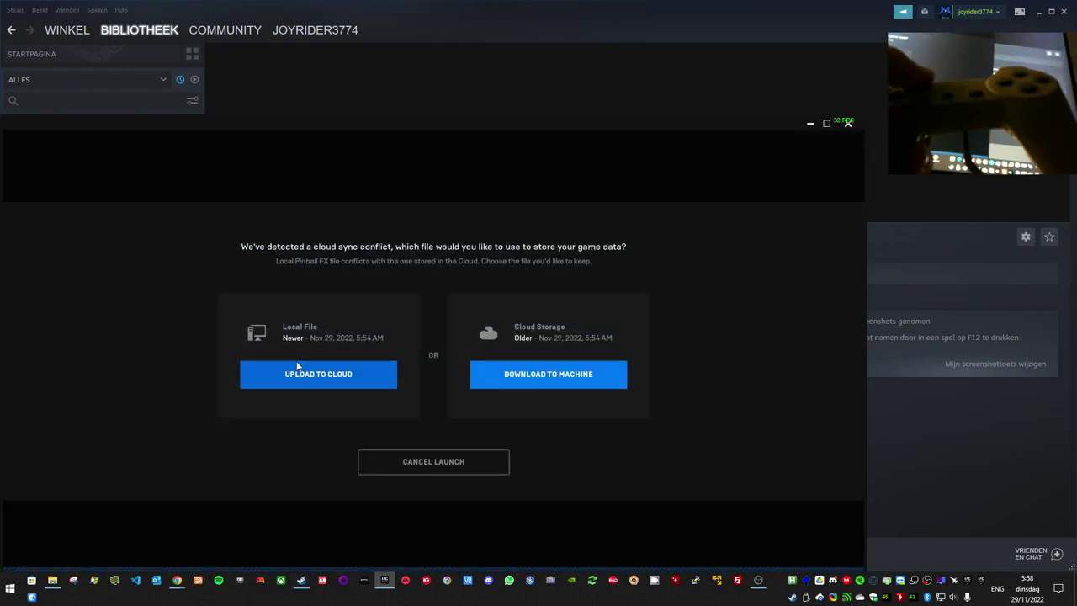
pyautogui.click(322, 386)
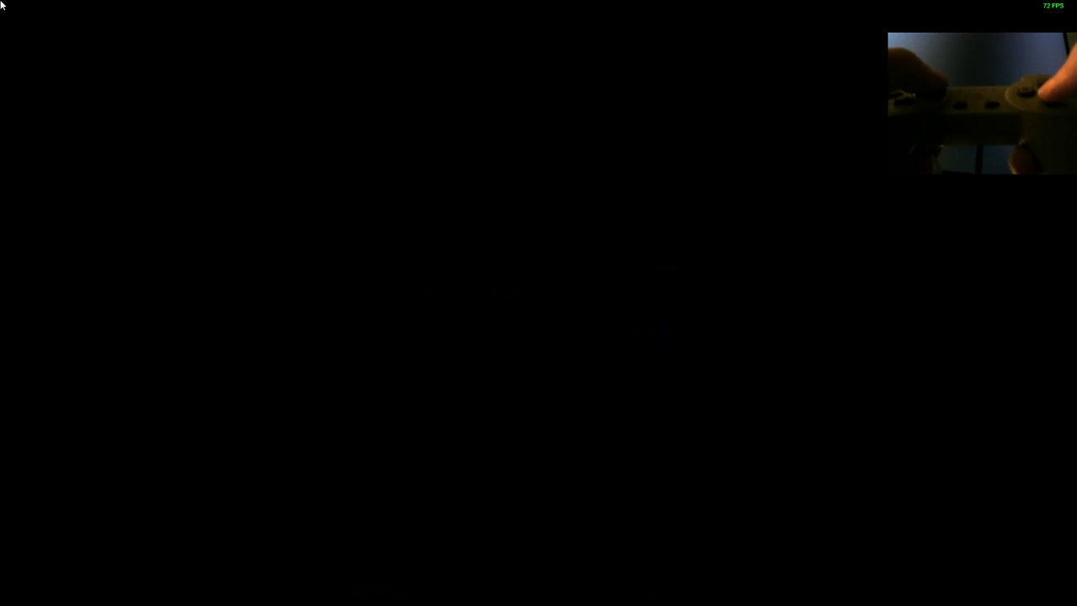
pyautogui.press('Return')
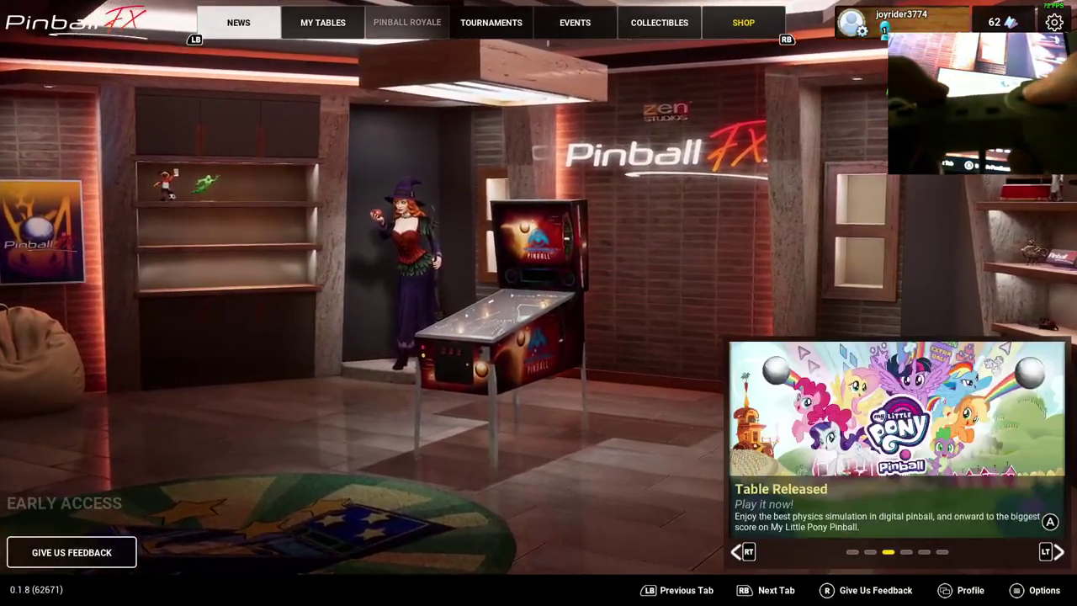
# Step: Go back one item in the news carousel, and move back and forth between the game's sections to end on My Tables
pyautogui.press('Left')
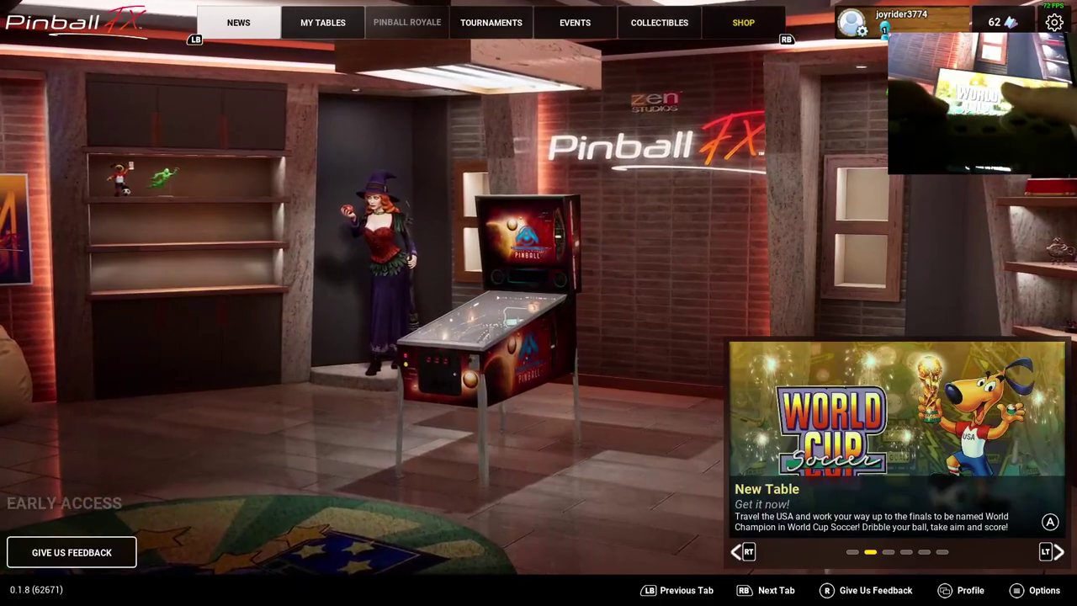
pyautogui.press('e')
pyautogui.press('e')
pyautogui.press('e')
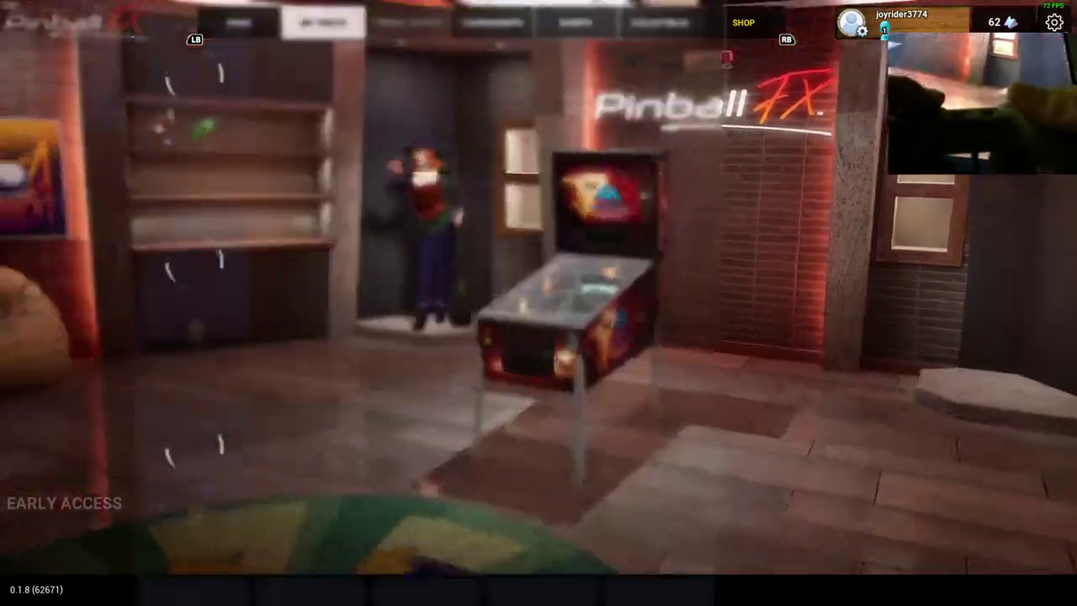
pyautogui.press('q')
pyautogui.press('q')
pyautogui.press('q')
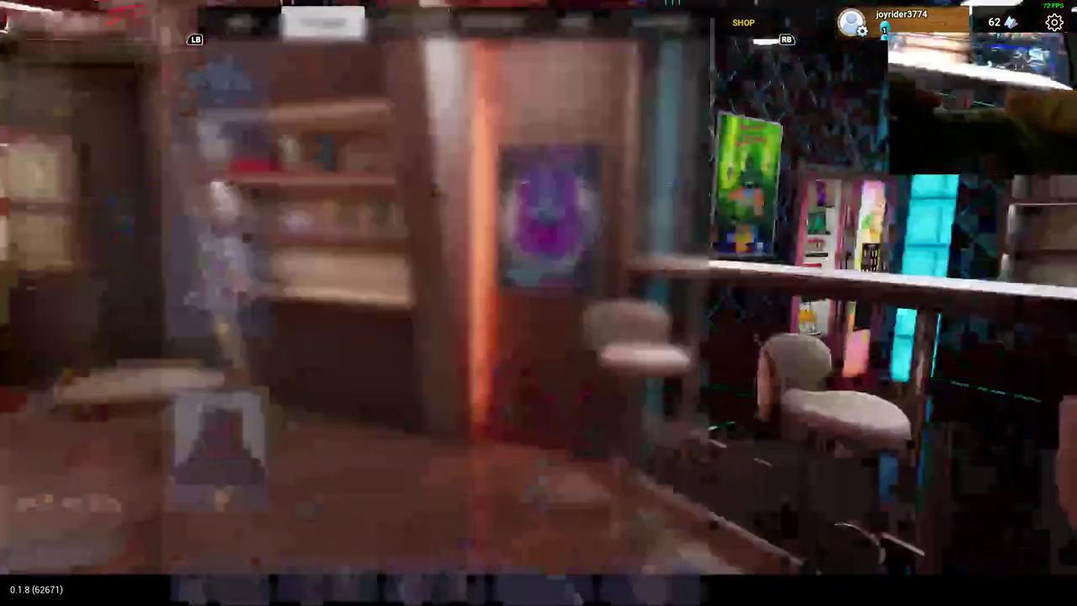
pyautogui.press('e')
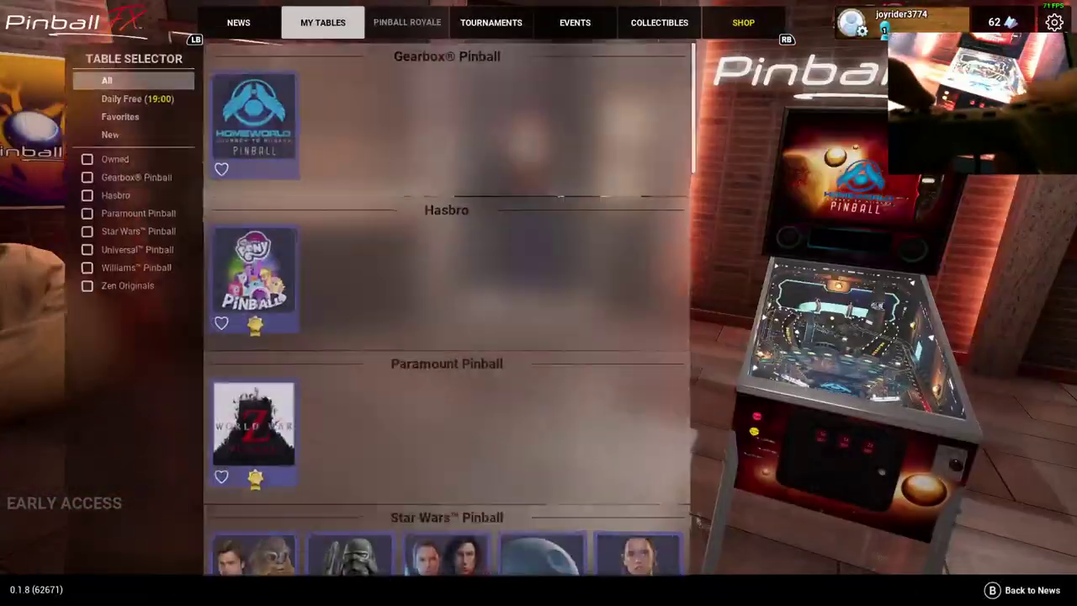
# Step: Select the Homeworld: Journey to Hiigara table and start a Classic single-player game on it
pyautogui.press('Down')
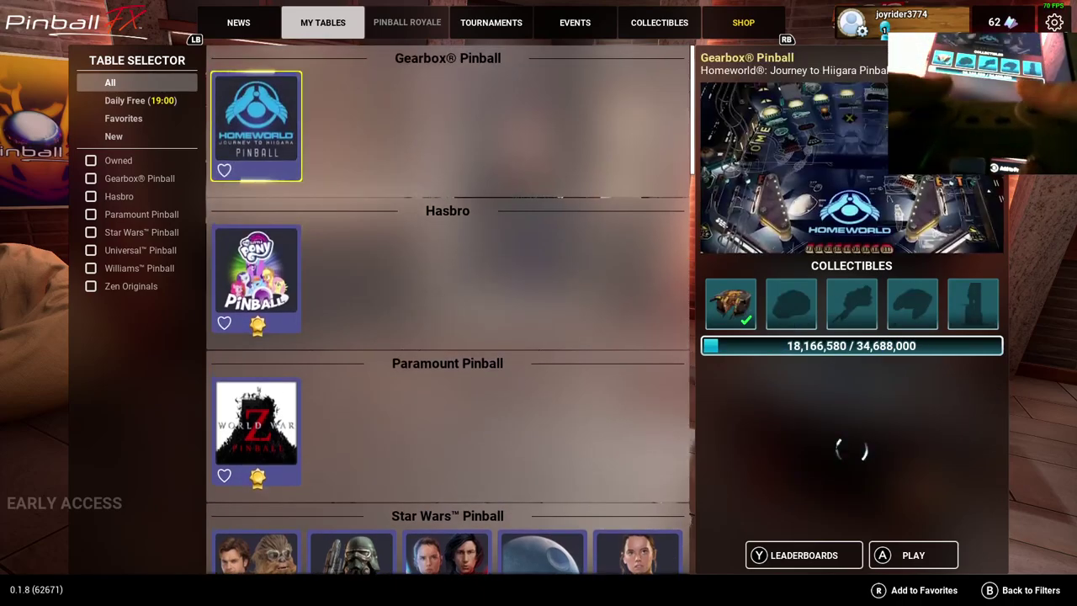
pyautogui.press('Return')
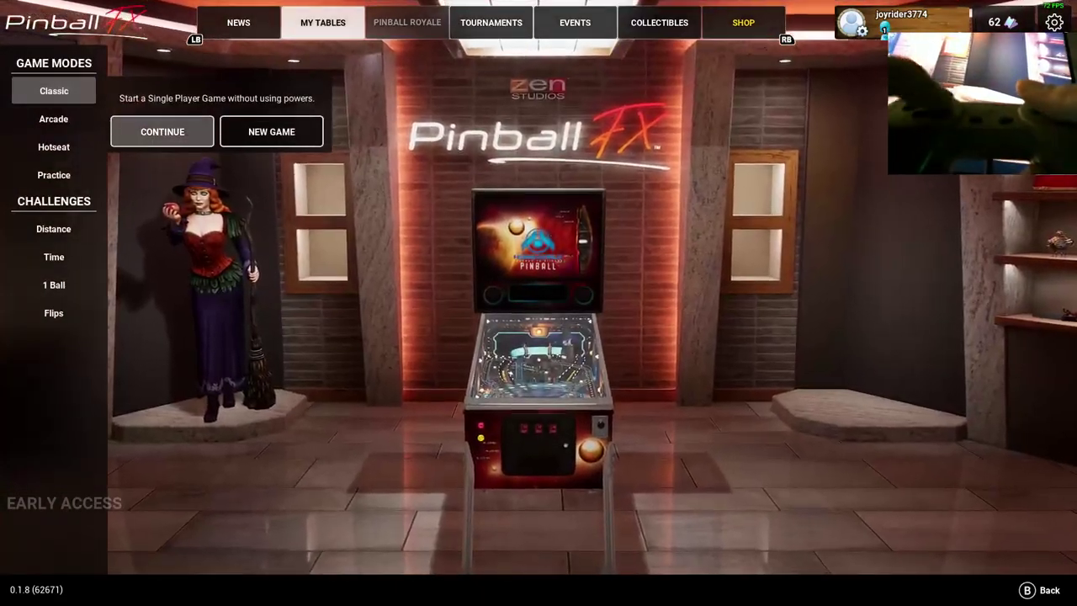
pyautogui.press('Return')
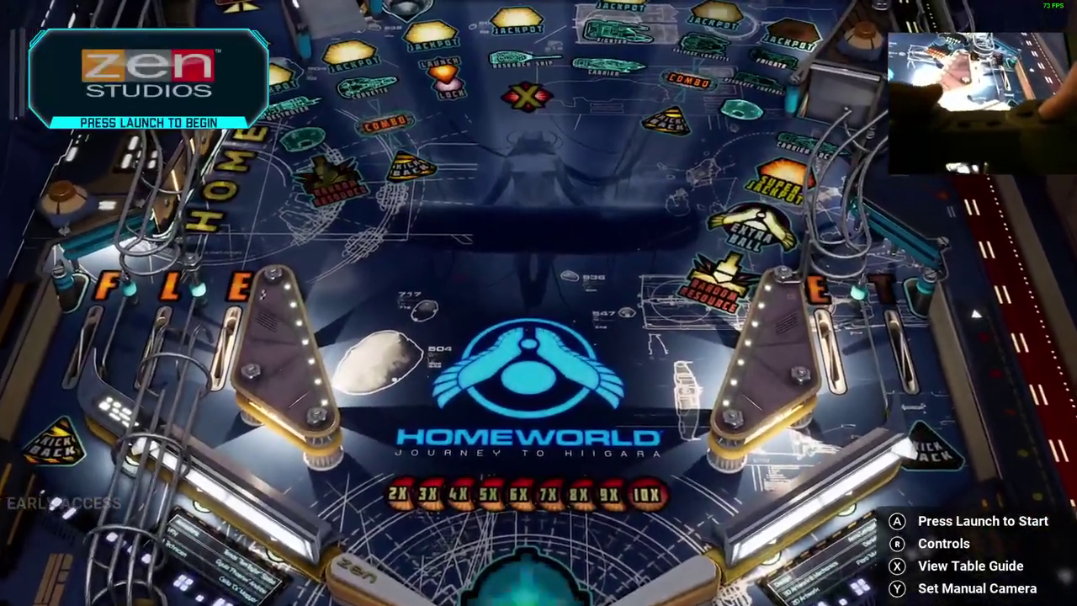
pyautogui.press('Return')
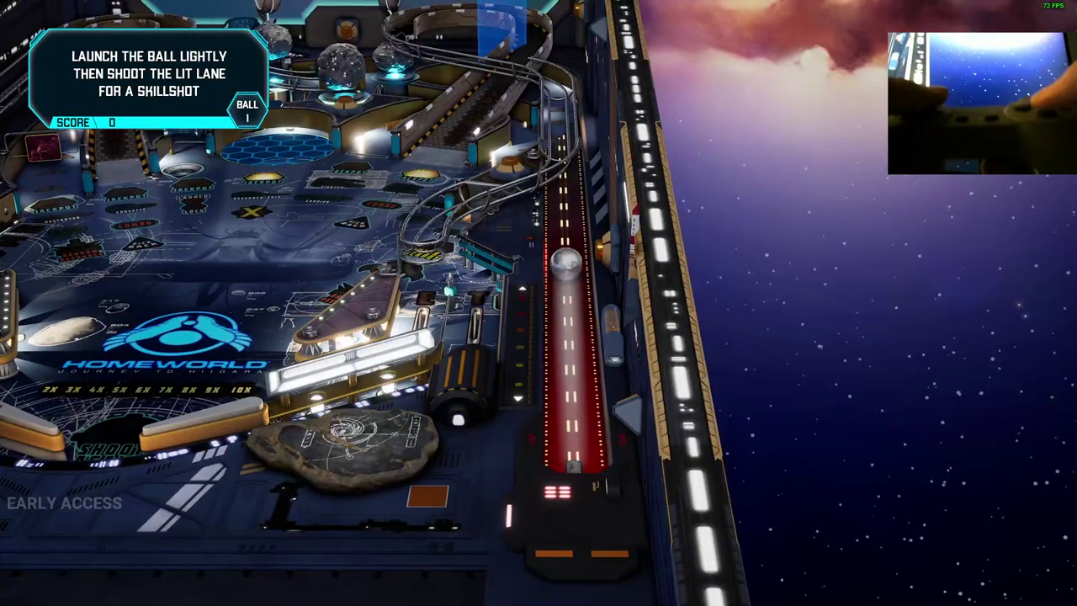
# Step: Launch the ball on the Homeworld table and play it with the left flipper to test the controls
pyautogui.press('space')
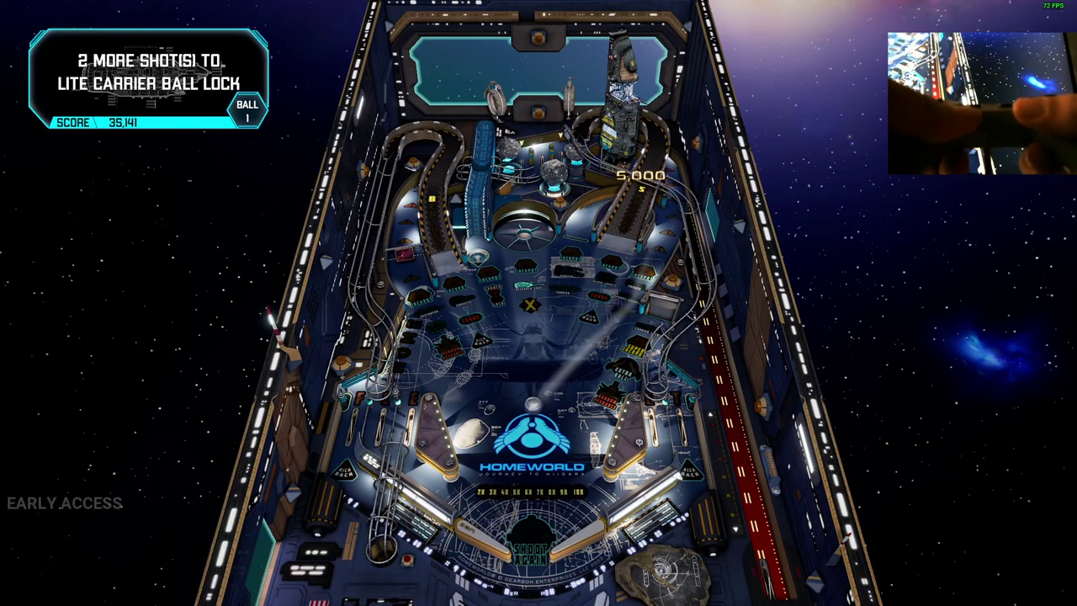
pyautogui.press('Shift_L')
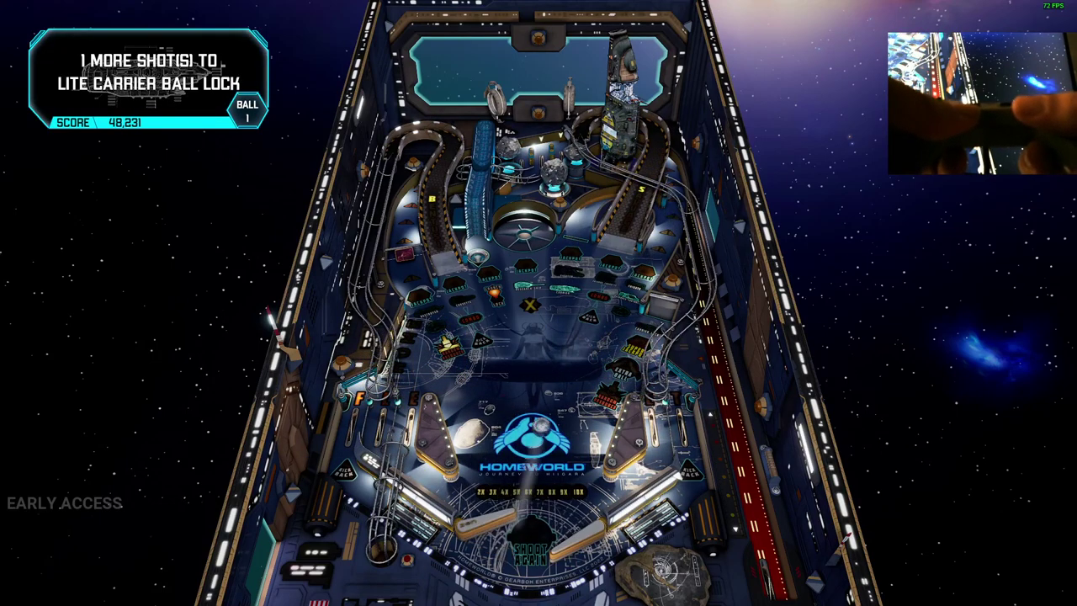
pyautogui.press('Shift_L')
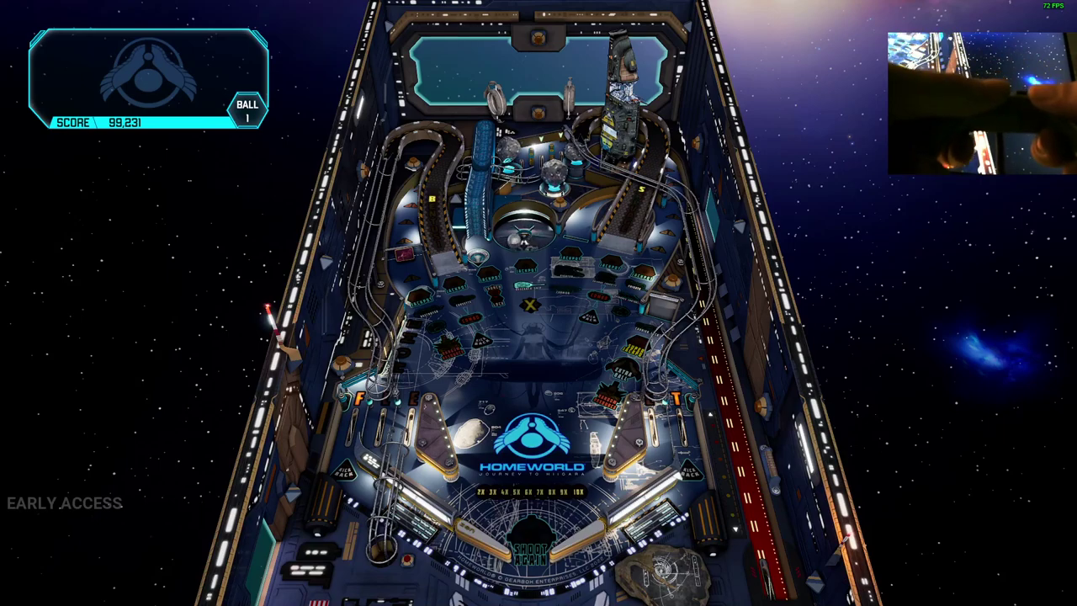
# Step: Pause the Homeworld game and exit the table, confirming the return to the table selection
pyautogui.press('Escape')
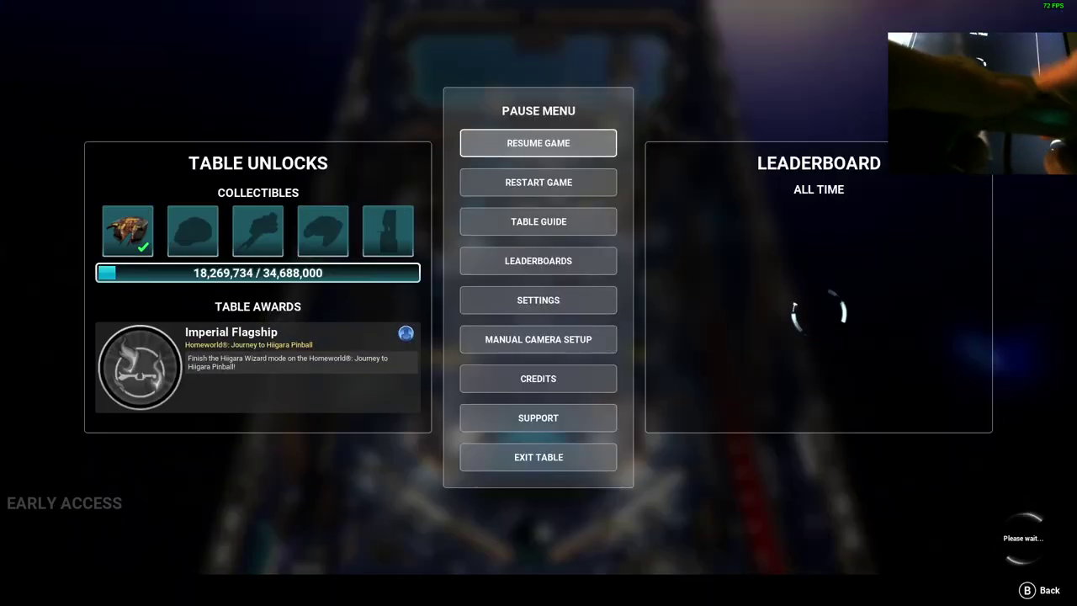
pyautogui.press('Down')
pyautogui.press('Down')
pyautogui.press('Down')
pyautogui.press('Down')
pyautogui.press('Down')
pyautogui.press('Down')
pyautogui.press('Down')
pyautogui.press('Down')
pyautogui.press('Return')
pyautogui.press('Left')
pyautogui.press('Return')
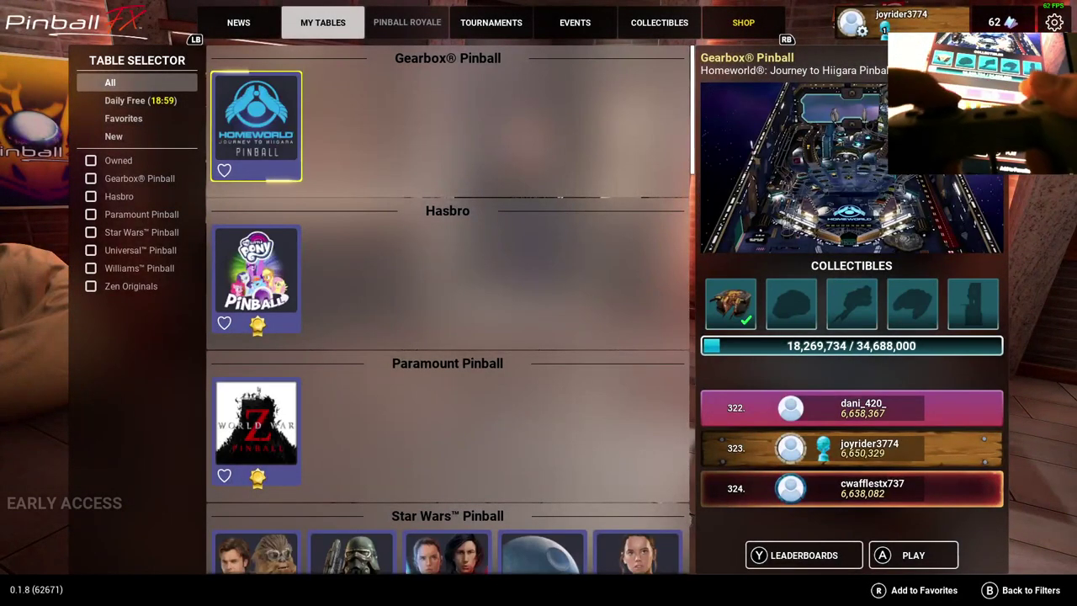
# Step: Move through the game's sections from My Tables to the Shop
pyautogui.press('e')
pyautogui.press('e')
pyautogui.press('e')
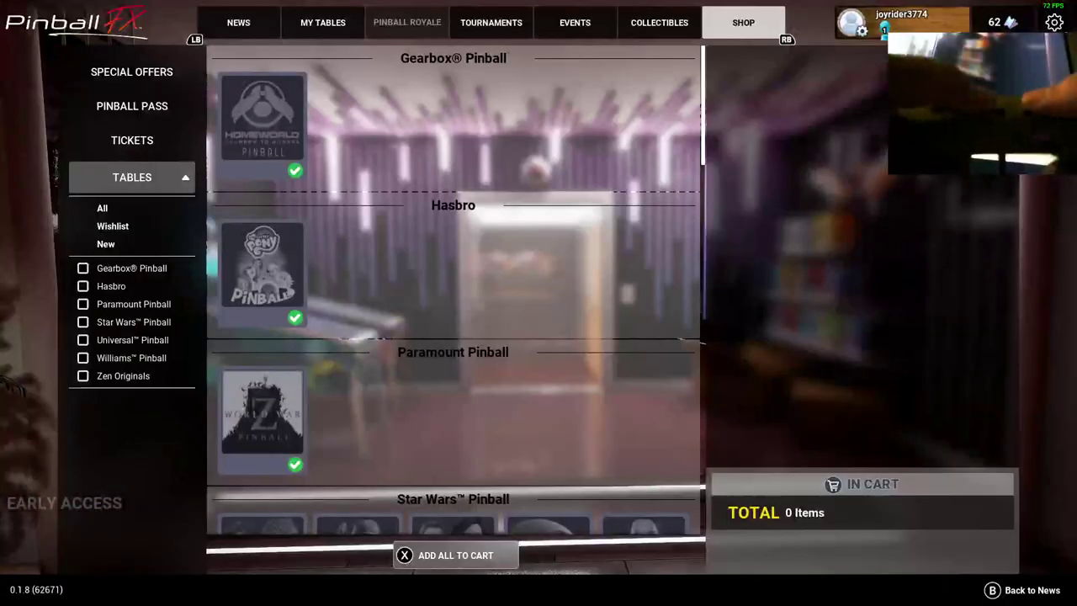
# Step: Exit Pinball FX from its options and confirm, returning to the Steam library
pyautogui.press('Escape')
pyautogui.press('Down')
pyautogui.press('Down')
pyautogui.press('Down')
pyautogui.press('Down')
pyautogui.press('Down')
pyautogui.press('Down')
pyautogui.press('Return')
pyautogui.press('Left')
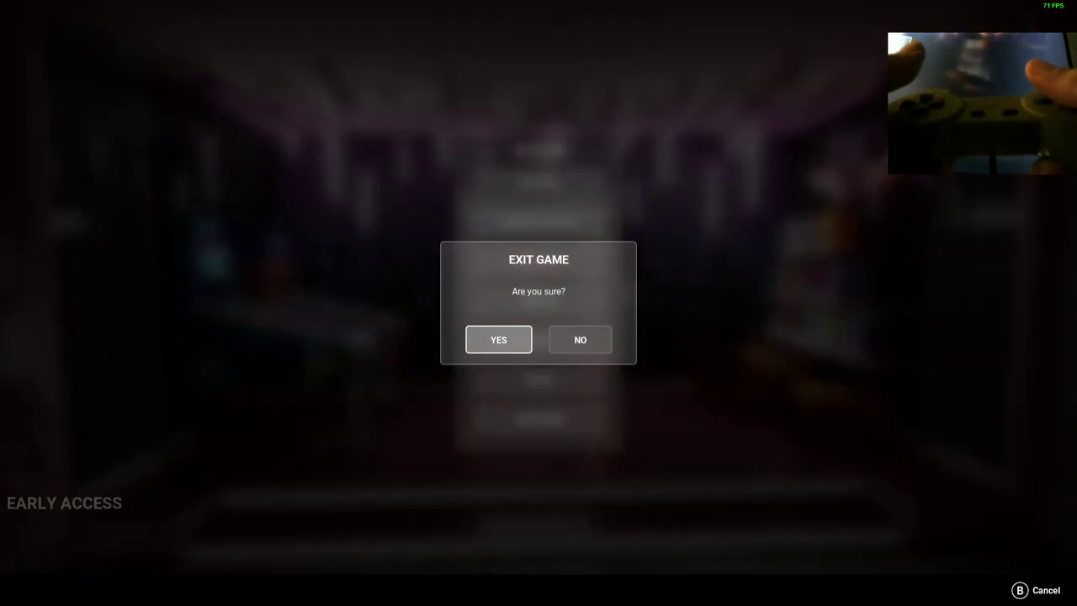
pyautogui.press('Return')
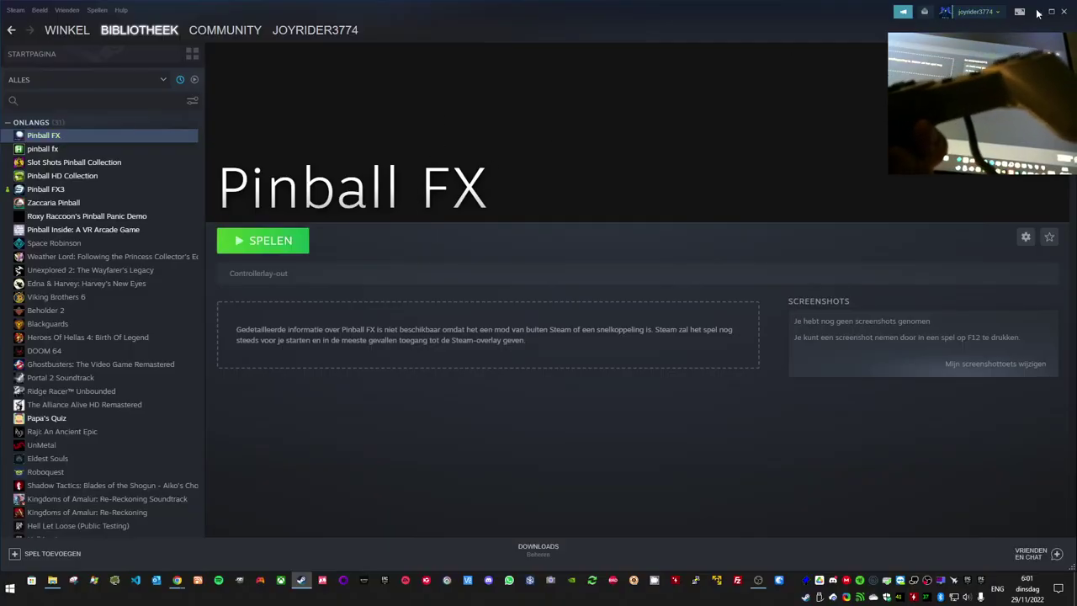
# Step: View the shortcut properties of the lowercase pinball fx library entry, and close them
pyautogui.rightClick(40, 136)
pyautogui.press('Escape')
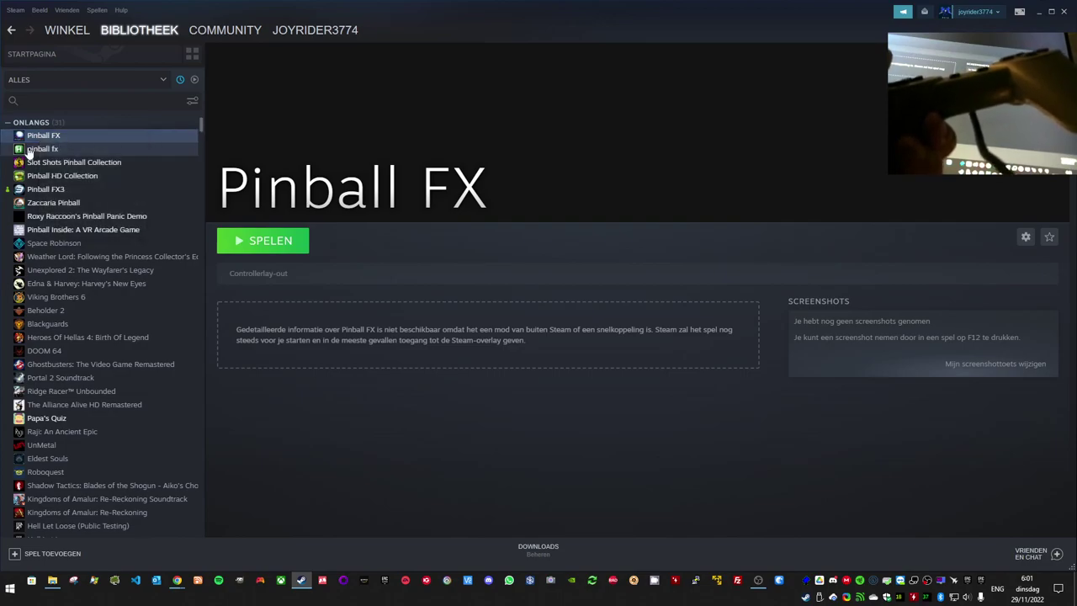
pyautogui.rightClick(29, 150)
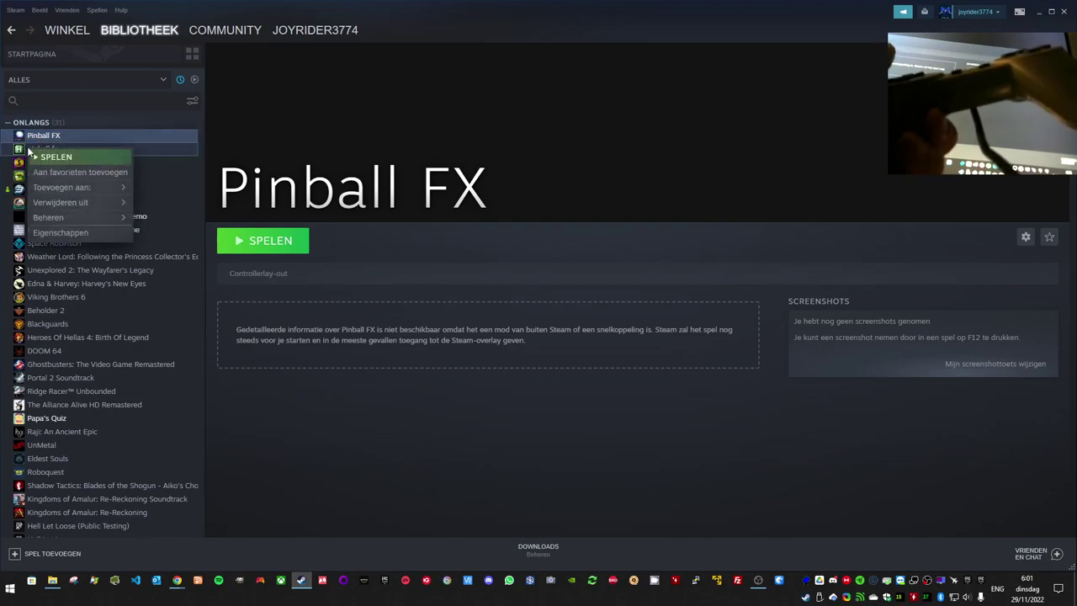
pyautogui.click(70, 232)
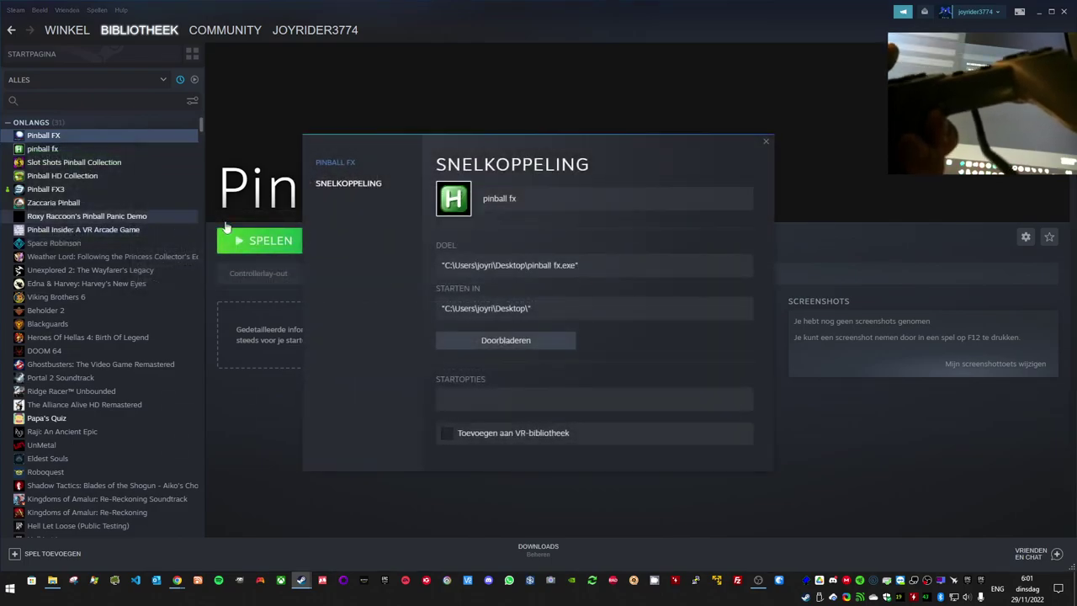
pyautogui.click(765, 142)
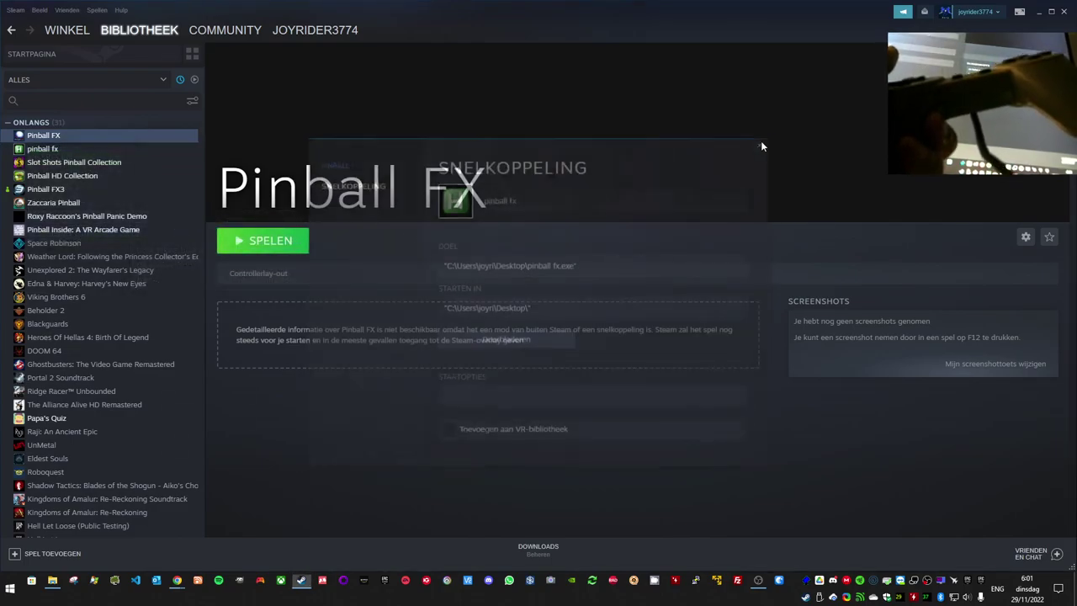
# Step: View the shortcut properties of the Pinball FX library entry to check its target, and close them
pyautogui.rightClick(56, 135)
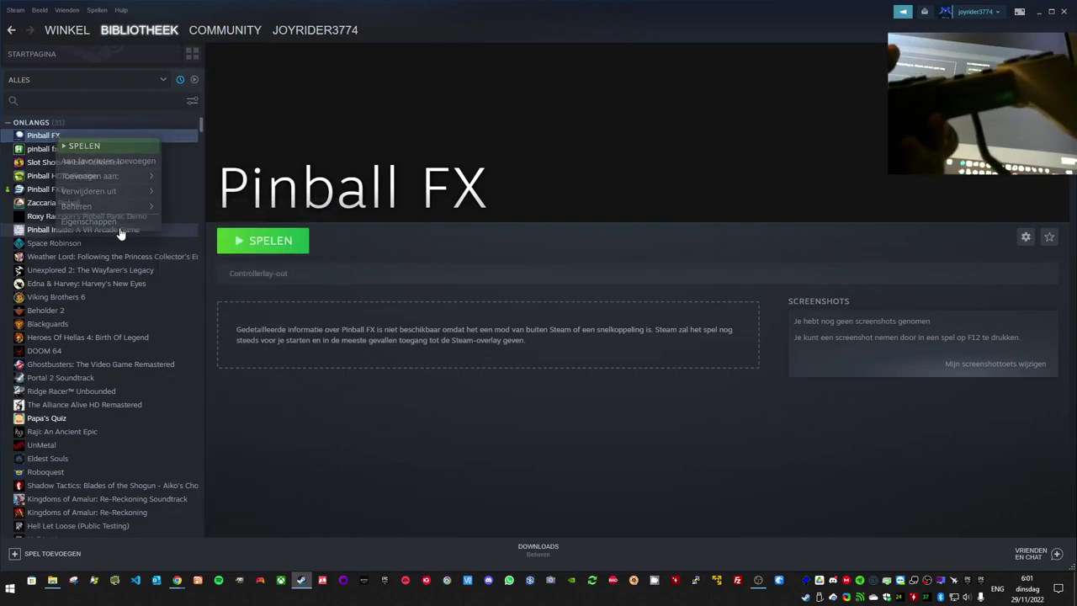
pyautogui.click(119, 228)
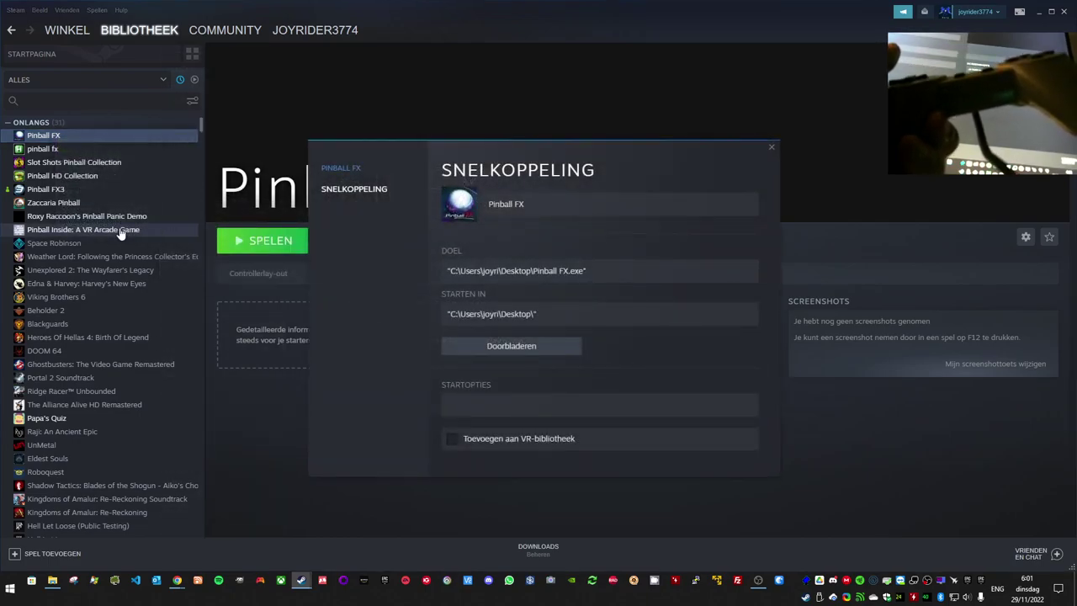
pyautogui.click(770, 146)
# Step: Open the controller layout (Controllerlay-out) for the Pinball FX library entry
pyautogui.rightClick(57, 136)
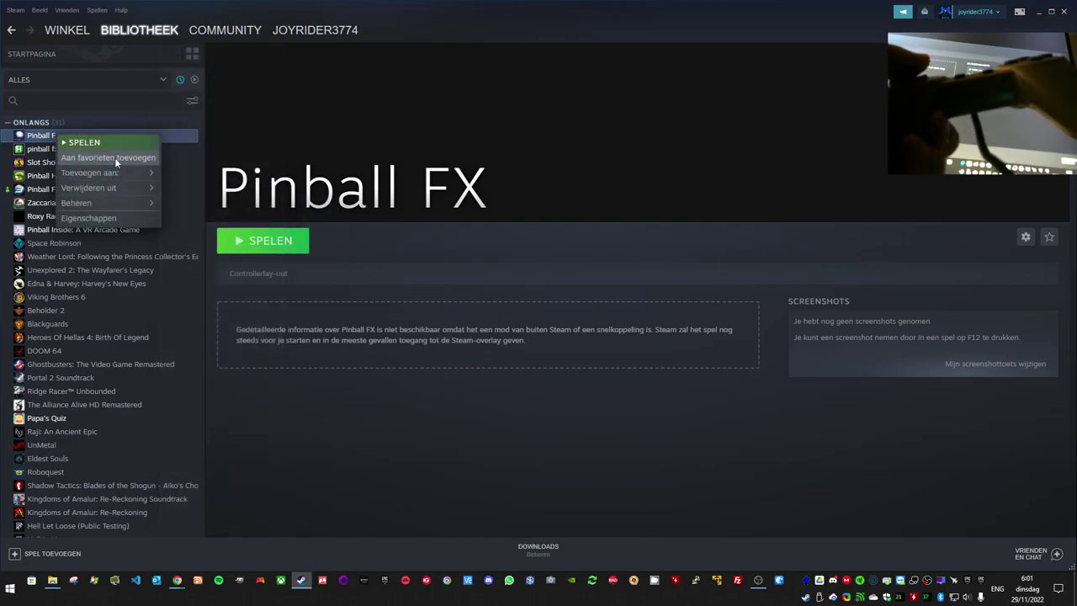
pyautogui.moveTo(115, 196)
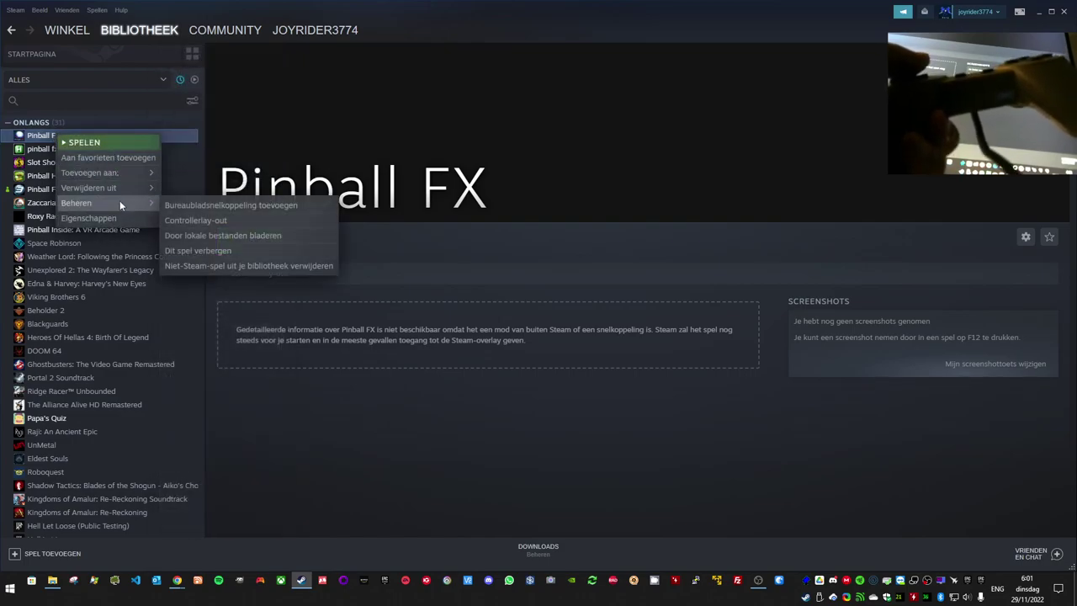
pyautogui.click(218, 219)
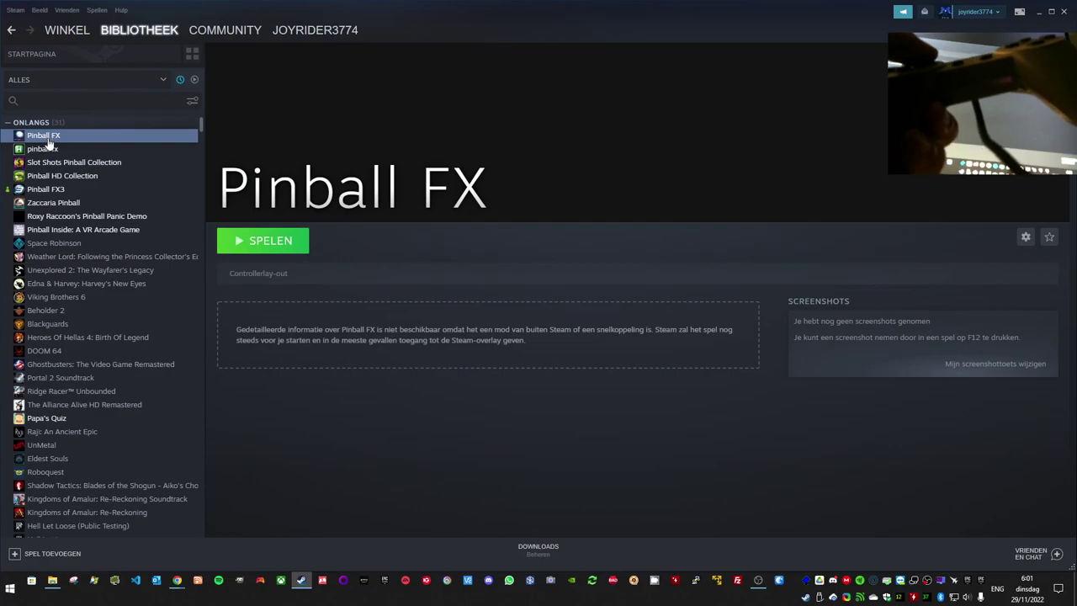
# Step: Try to open the controller layout (Controllerlay-out) of the Pinball FX library entry again
pyautogui.click(301, 582)
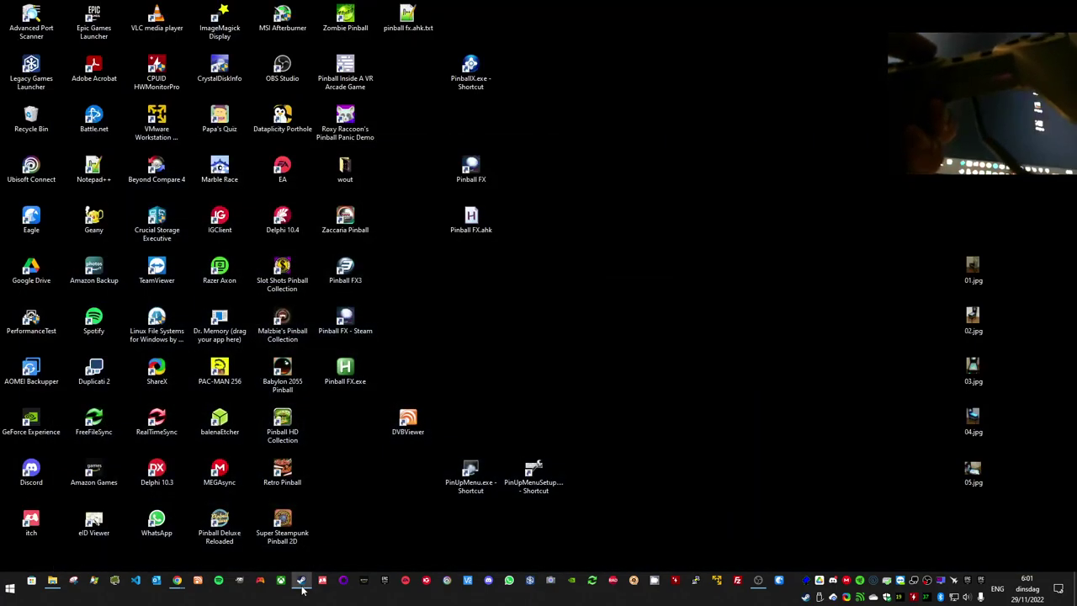
pyautogui.click(301, 582)
pyautogui.click(52, 148)
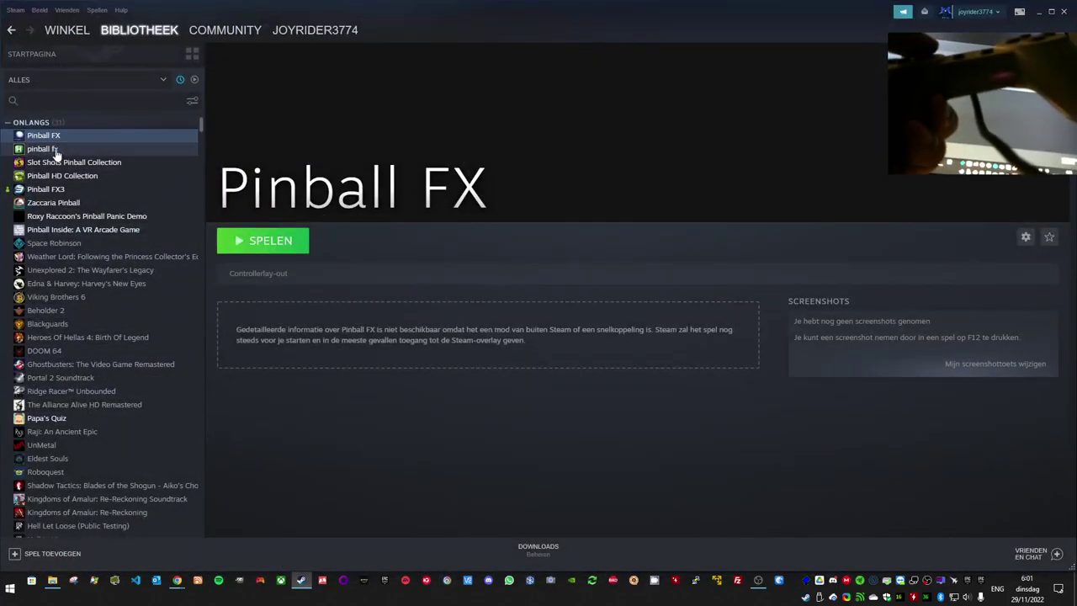
pyautogui.rightClick(56, 150)
pyautogui.click(49, 134)
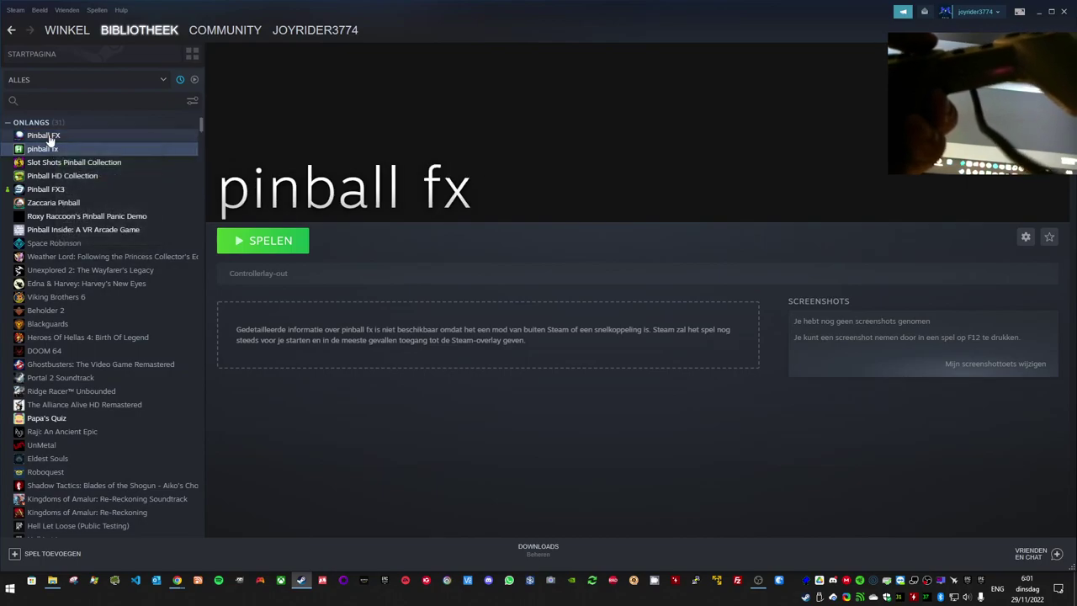
pyautogui.click(49, 135)
pyautogui.rightClick(49, 134)
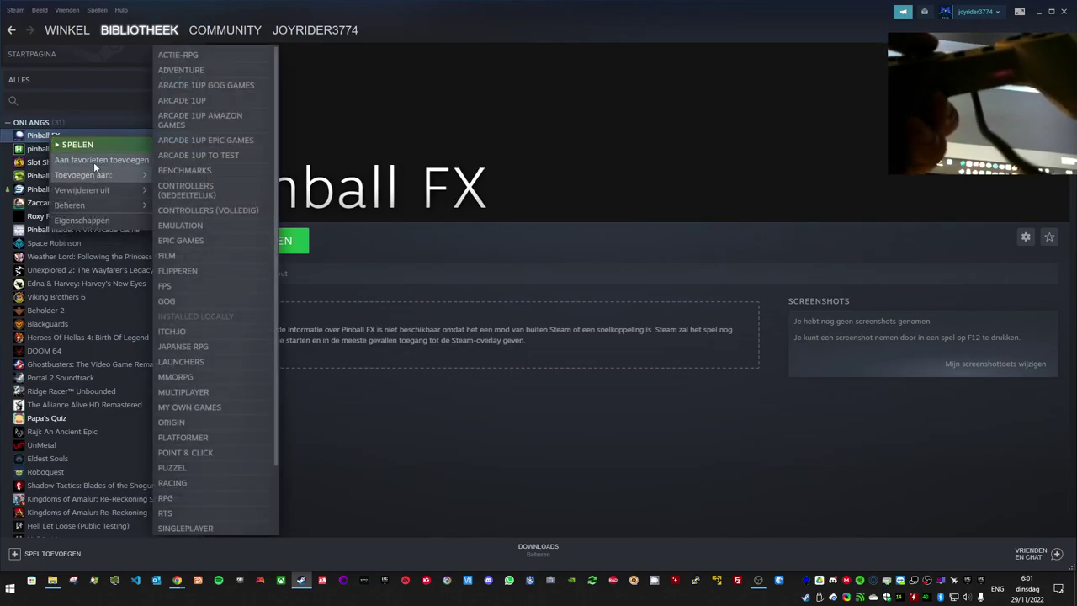
pyautogui.moveTo(103, 205)
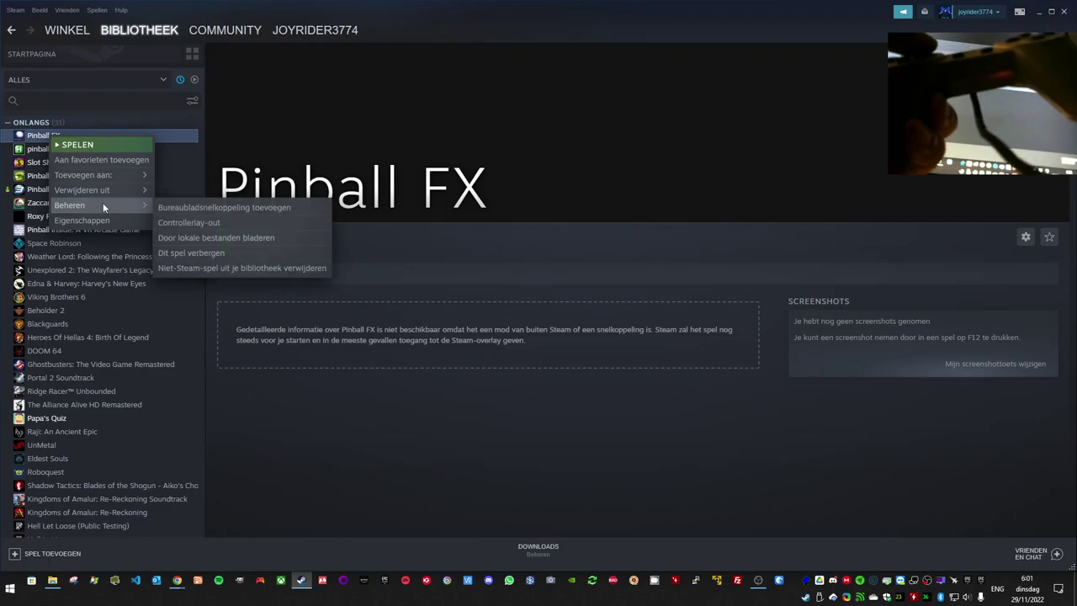
pyautogui.click(224, 220)
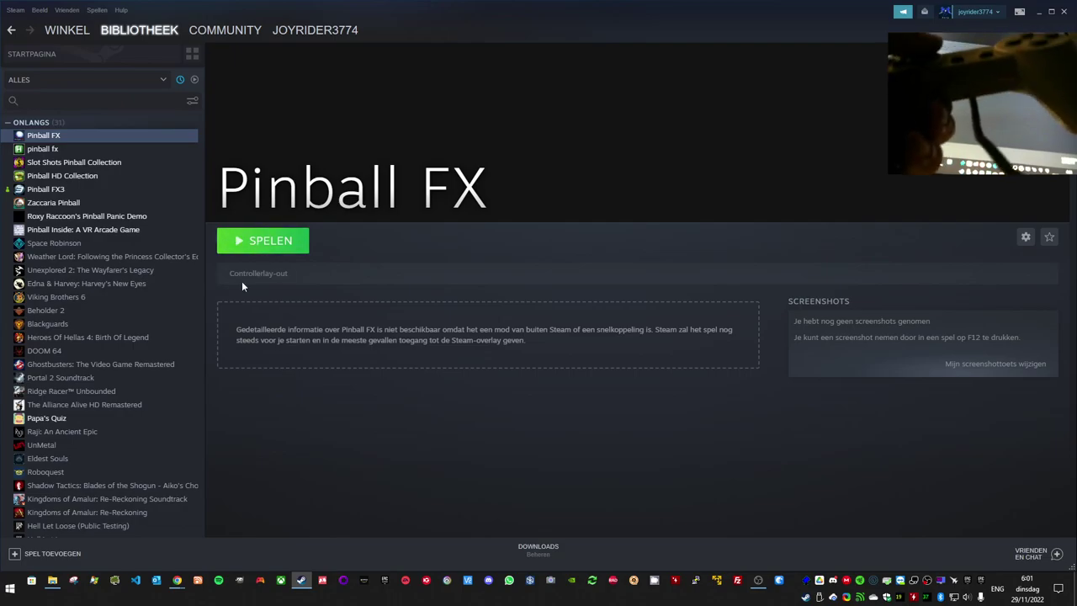
# Step: Close Steam and reopen it at the game library
pyautogui.click(1064, 12)
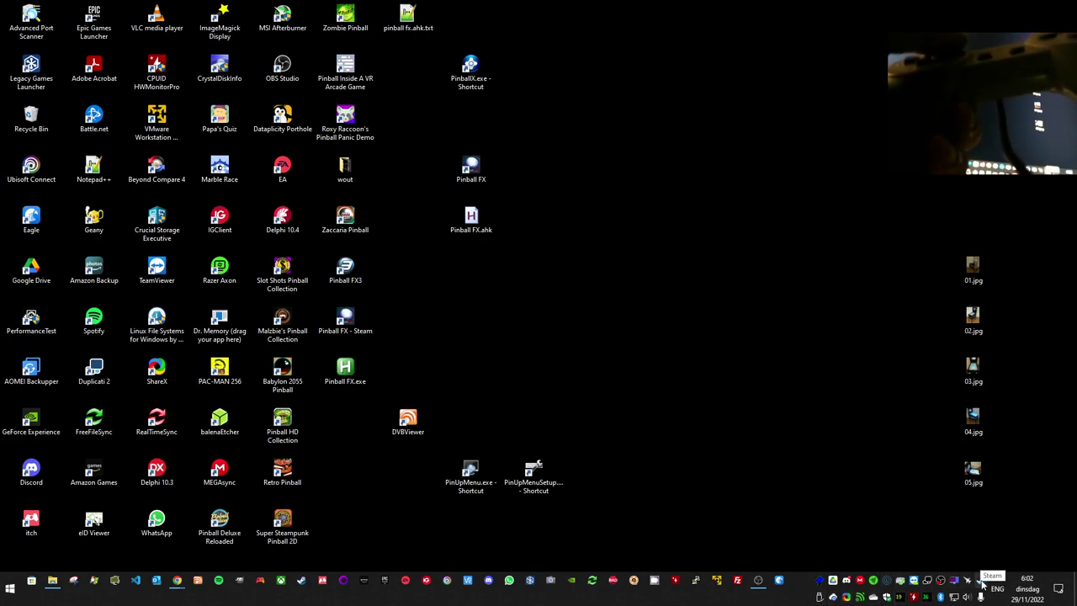
pyautogui.rightClick(981, 583)
pyautogui.click(890, 571)
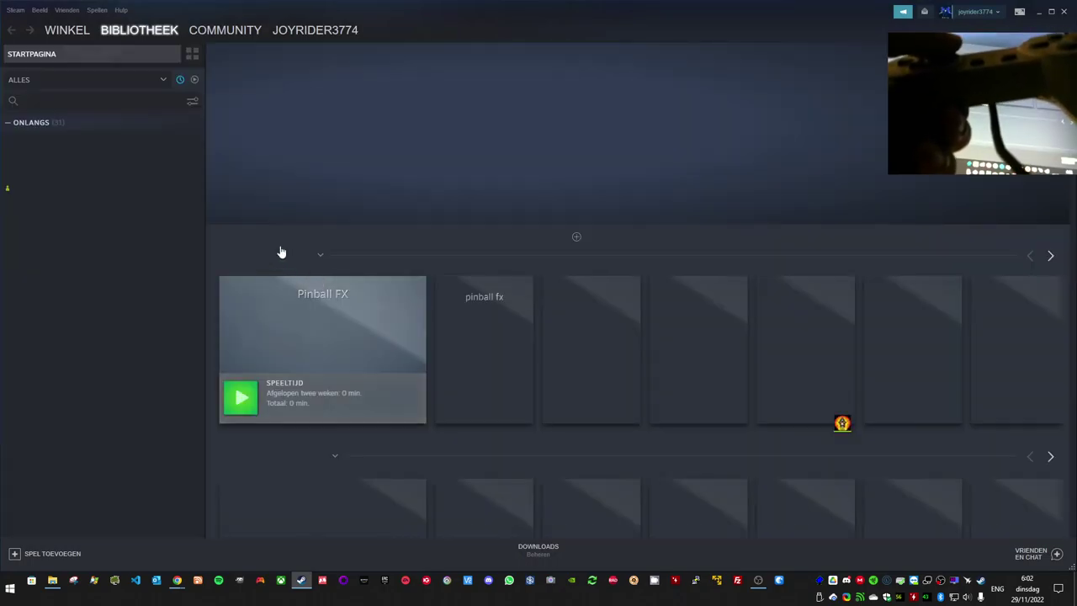
# Step: Try to open the controller layouts of the Pinball FX and lowercase pinball fx library entries
pyautogui.click(44, 135)
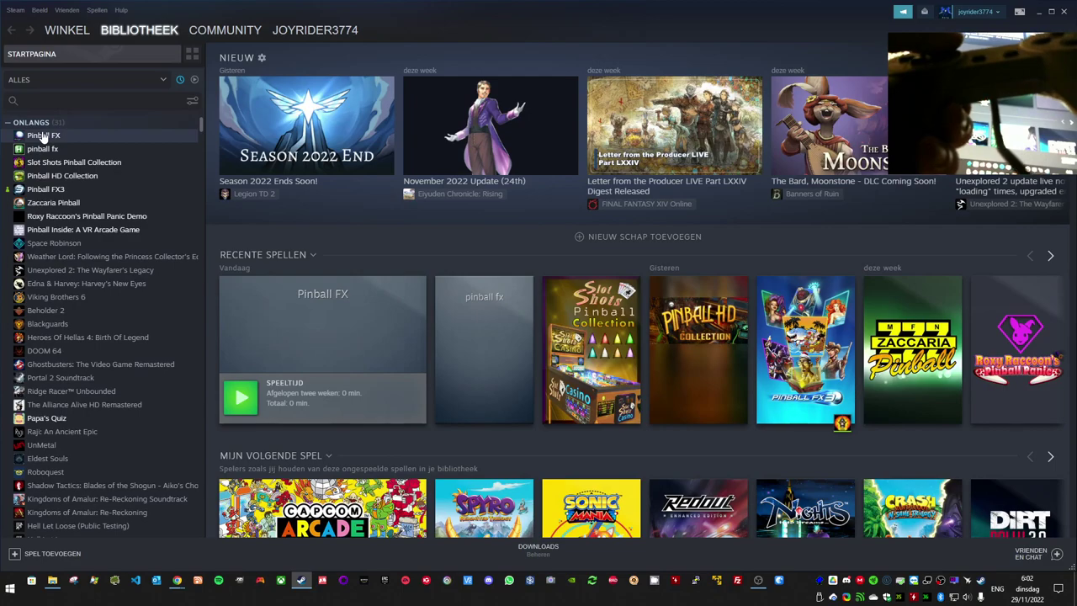
pyautogui.rightClick(48, 136)
pyautogui.moveTo(93, 195)
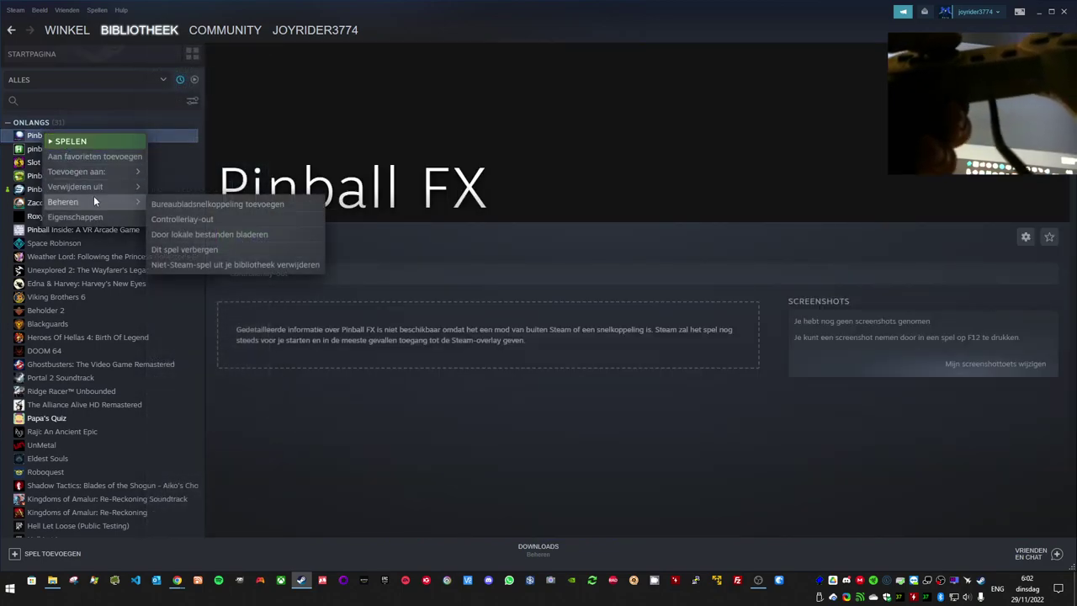
pyautogui.click(178, 218)
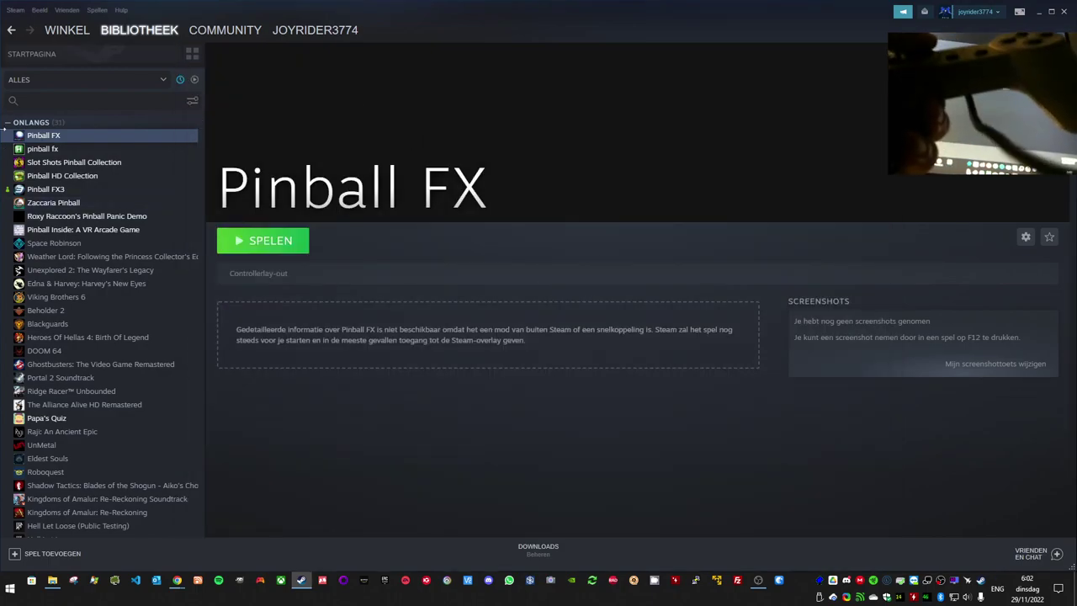
pyautogui.click(52, 151)
pyautogui.rightClick(54, 153)
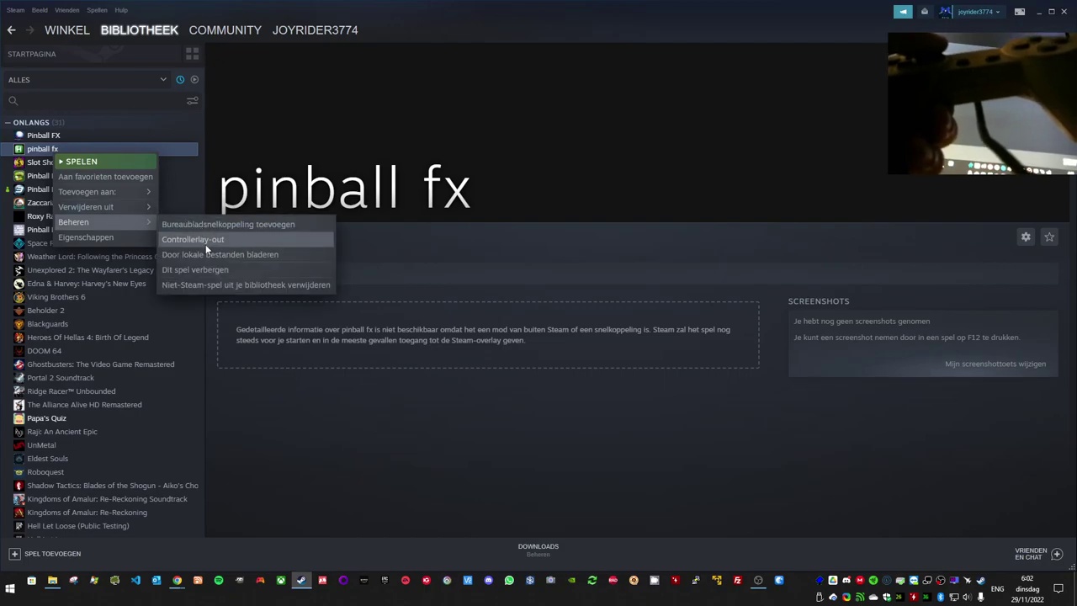
pyautogui.click(206, 244)
# Step: Try to open the controller layout of the library game Unexplored 2: The Wayfarer's Legacy
pyautogui.click(104, 270)
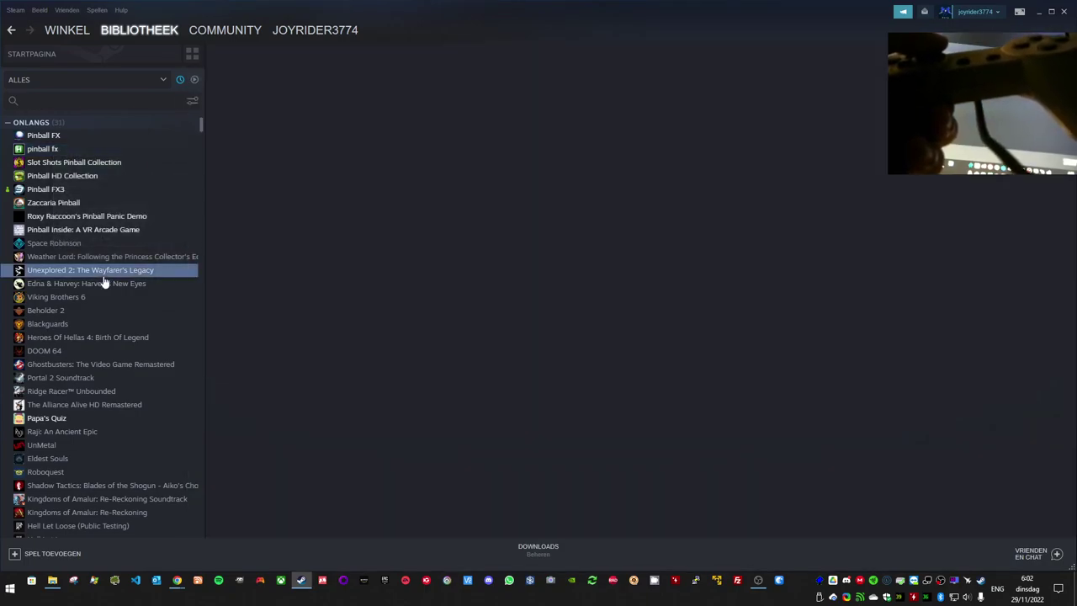
pyautogui.rightClick(104, 274)
pyautogui.moveTo(145, 343)
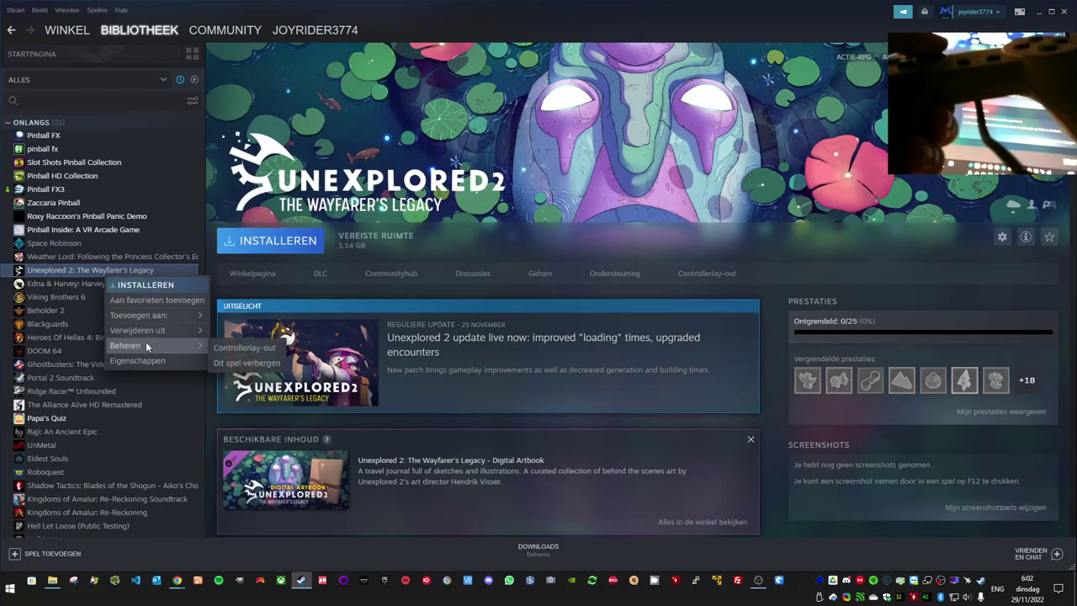
pyautogui.click(249, 346)
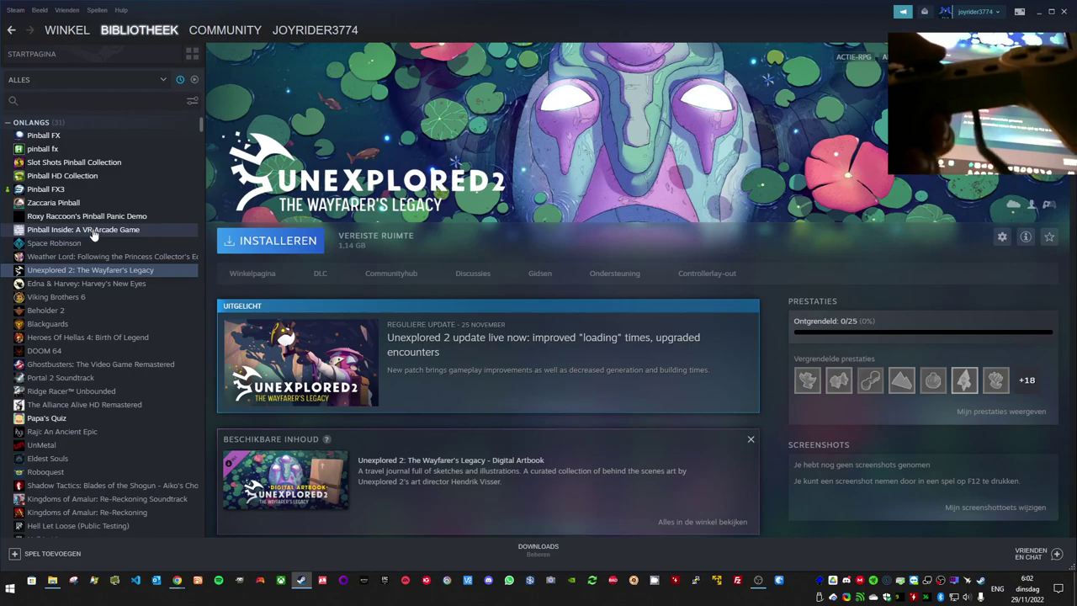
# Step: Minimize the Steam window and exit Steam completely
pyautogui.click(1040, 13)
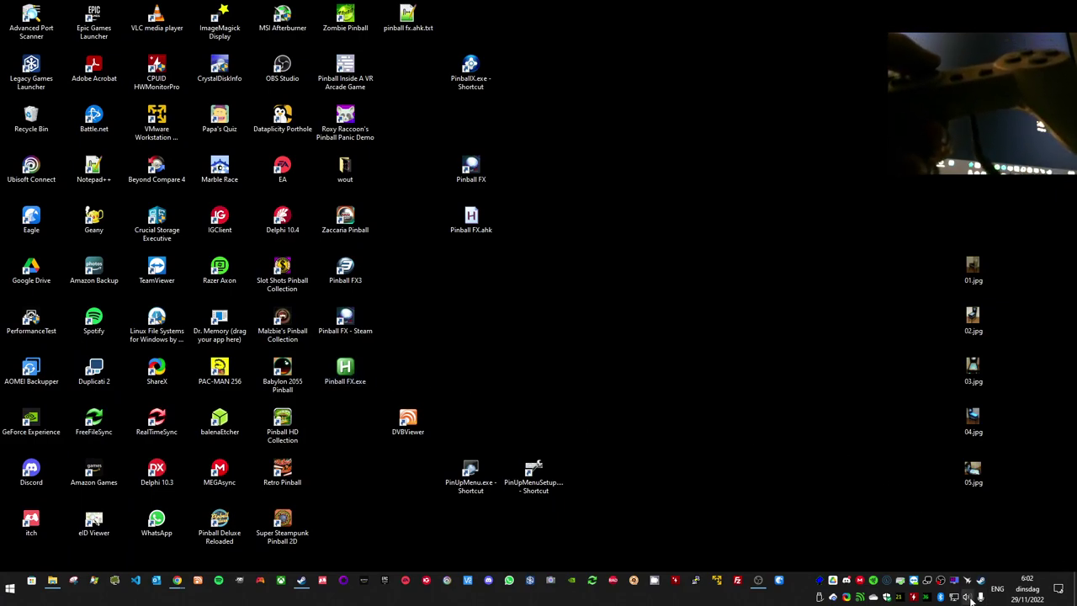
pyautogui.rightClick(979, 579)
pyautogui.click(917, 566)
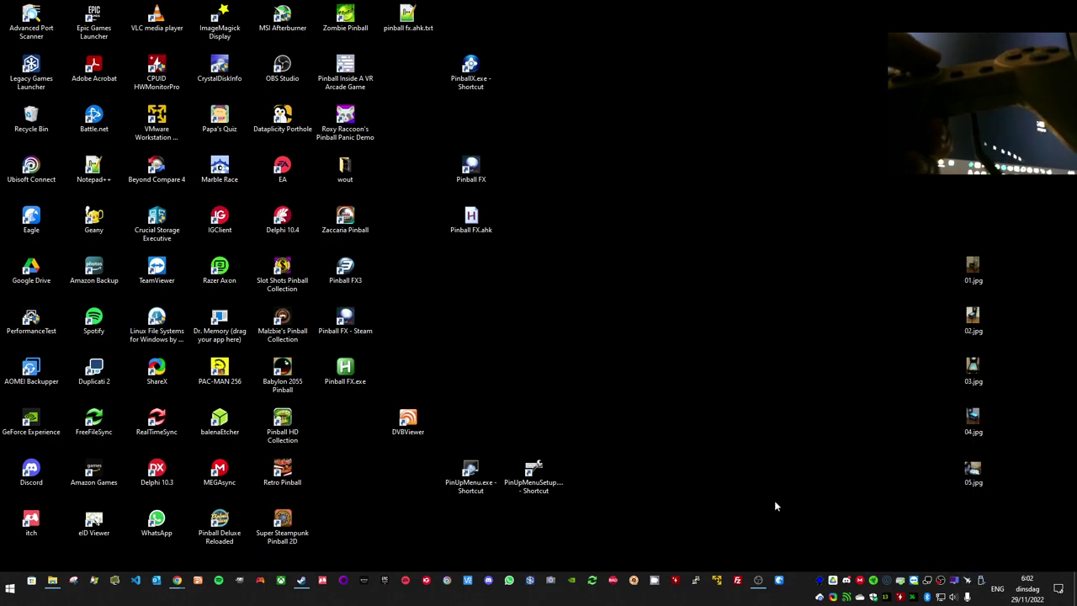
# Step: Launch the game with Pinball FX.exe from the desktop, resolving the cloud sync conflict by uploading the local file
pyautogui.doubleClick(352, 372)
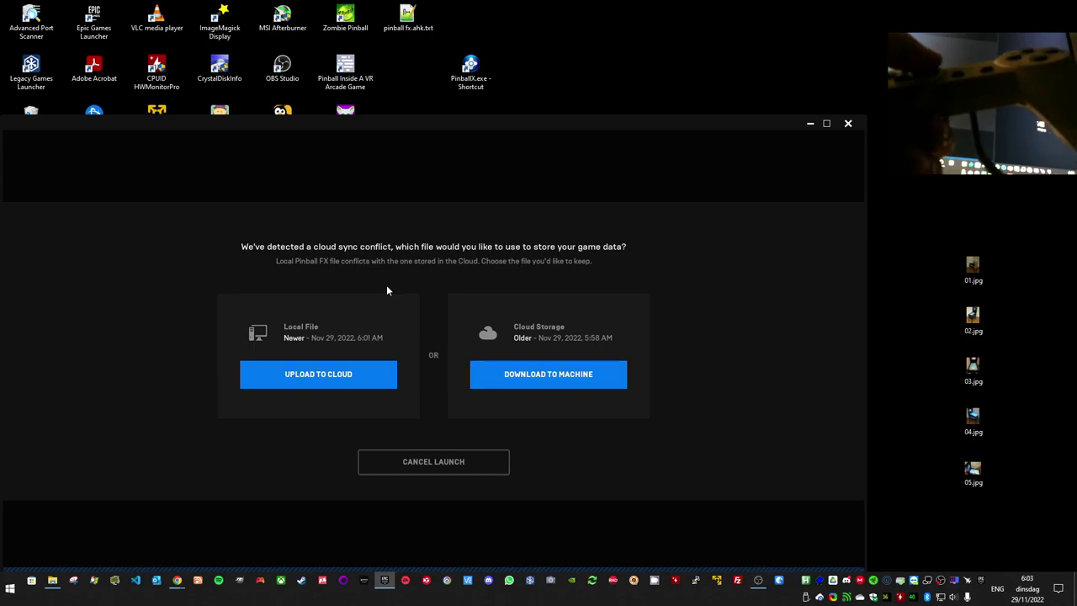
pyautogui.click(315, 373)
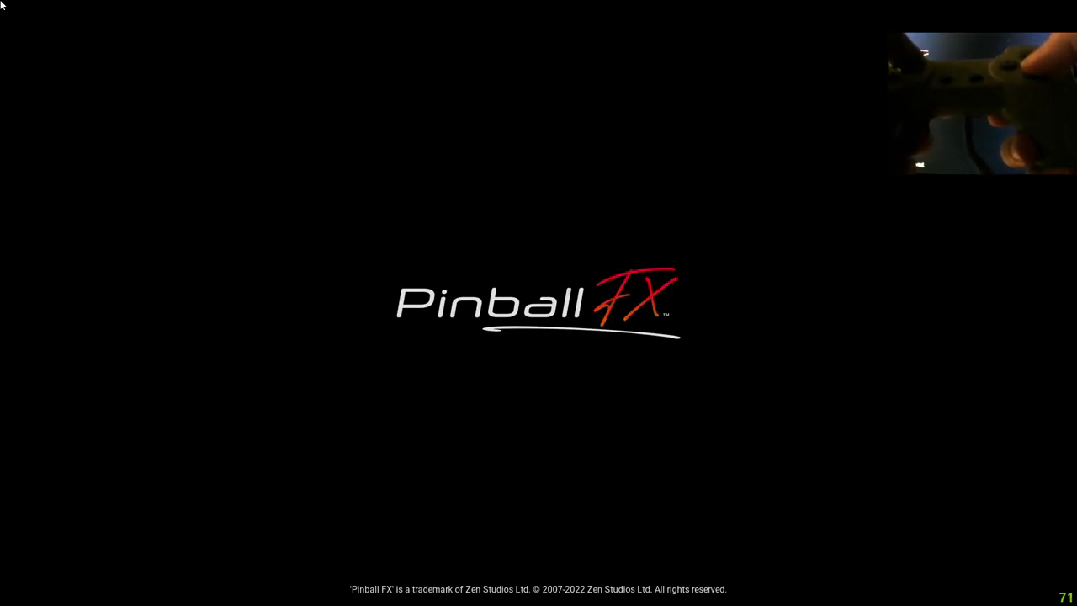
pyautogui.press('Return')
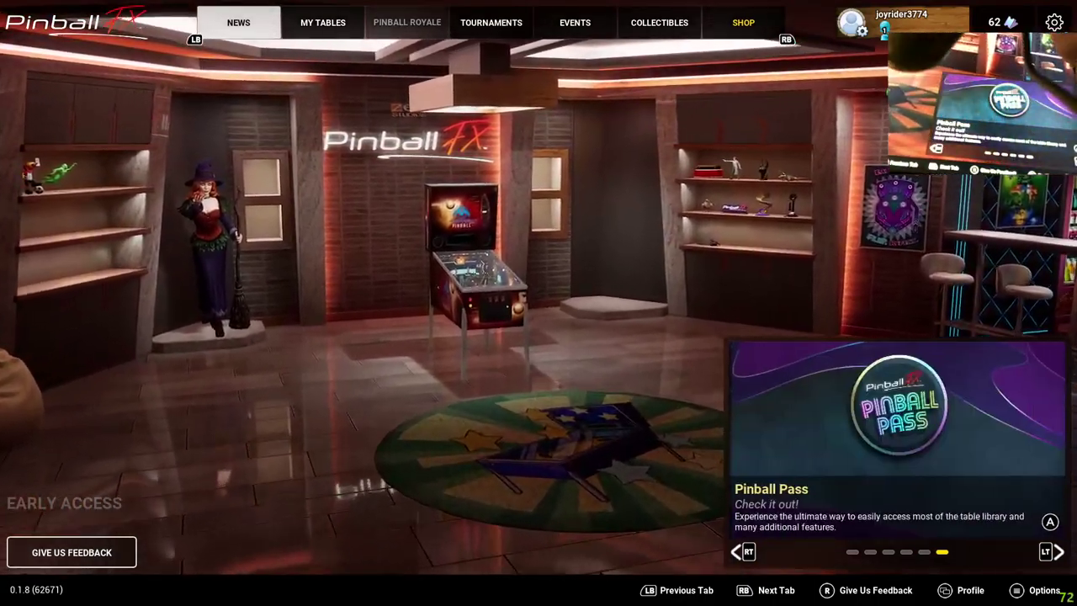
# Step: Exit Pinball FX and return to the desktop
pyautogui.press('Left')
pyautogui.press('Return')
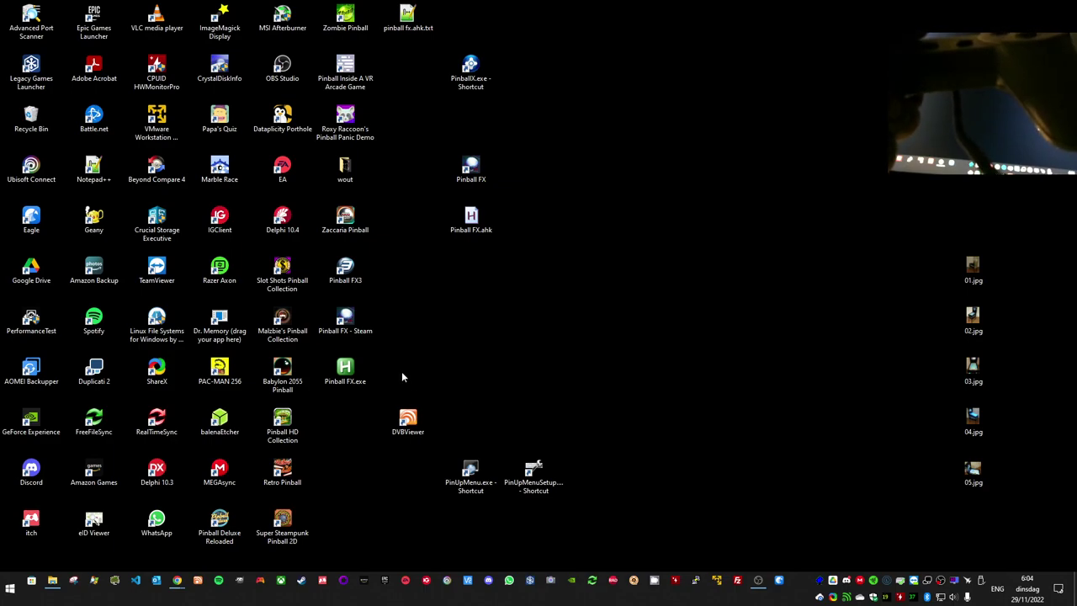
# Step: Review the launch commands of Pinball FX.ahk in Notepad++, close the editor, and select Pinball FX.exe on the desktop
pyautogui.rightClick(477, 226)
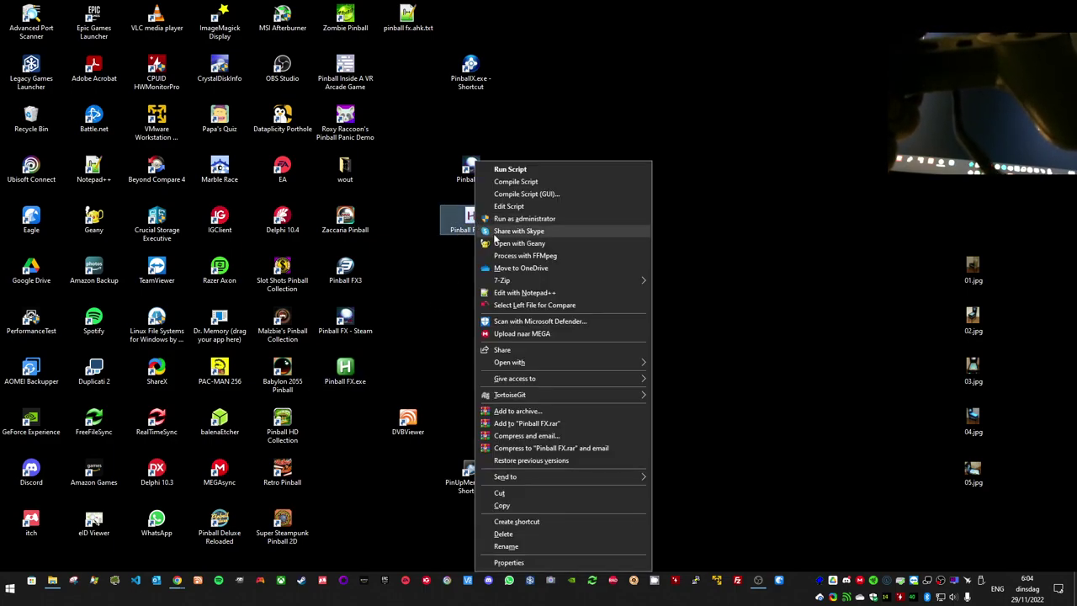
pyautogui.click(551, 291)
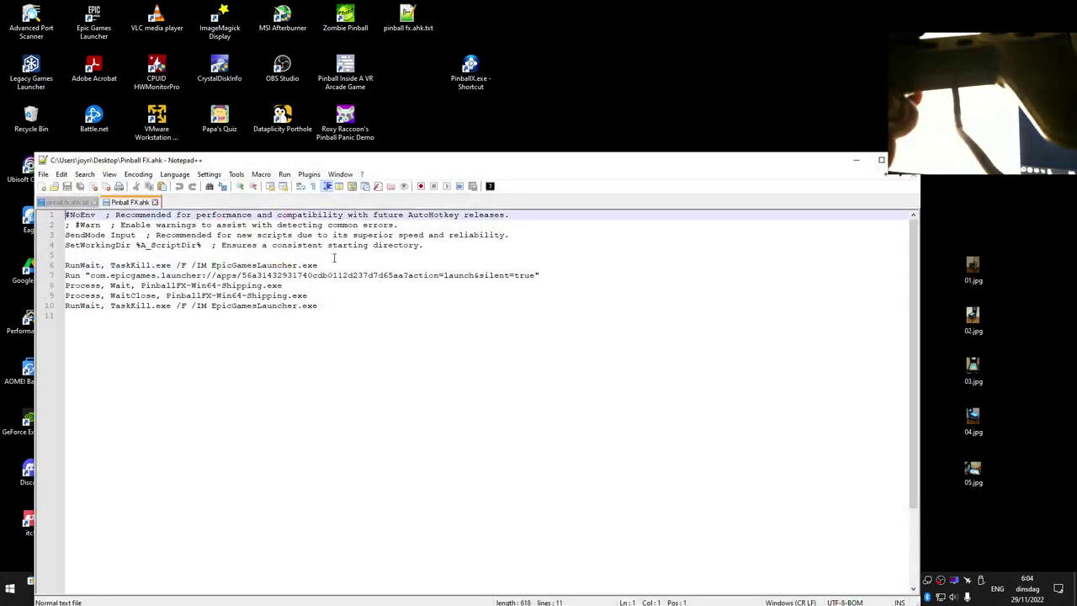
pyautogui.moveTo(157, 265); pyautogui.dragTo(188, 329)
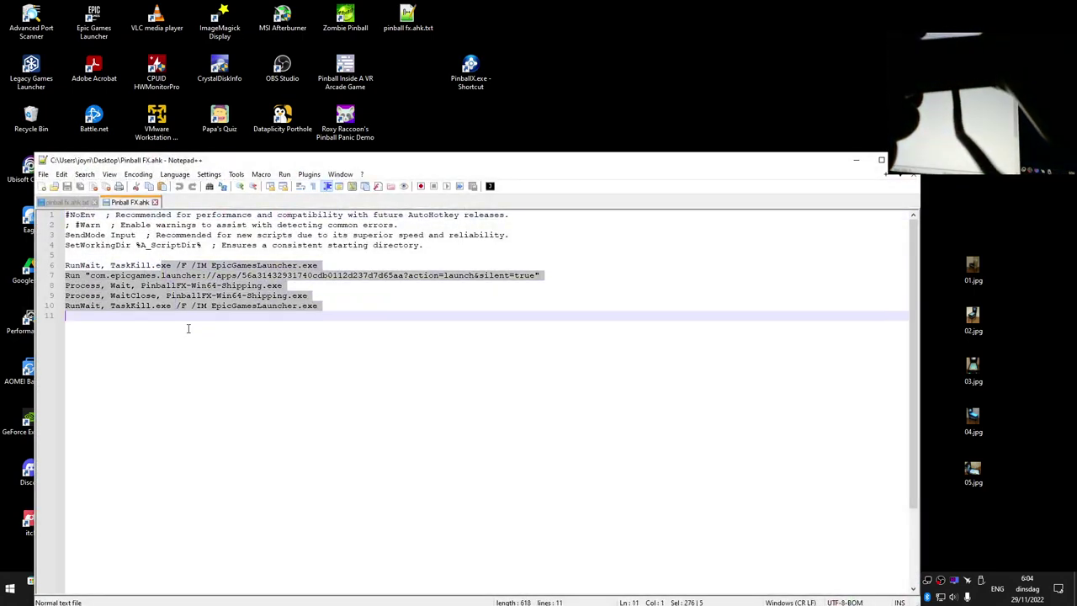
pyautogui.click(341, 296)
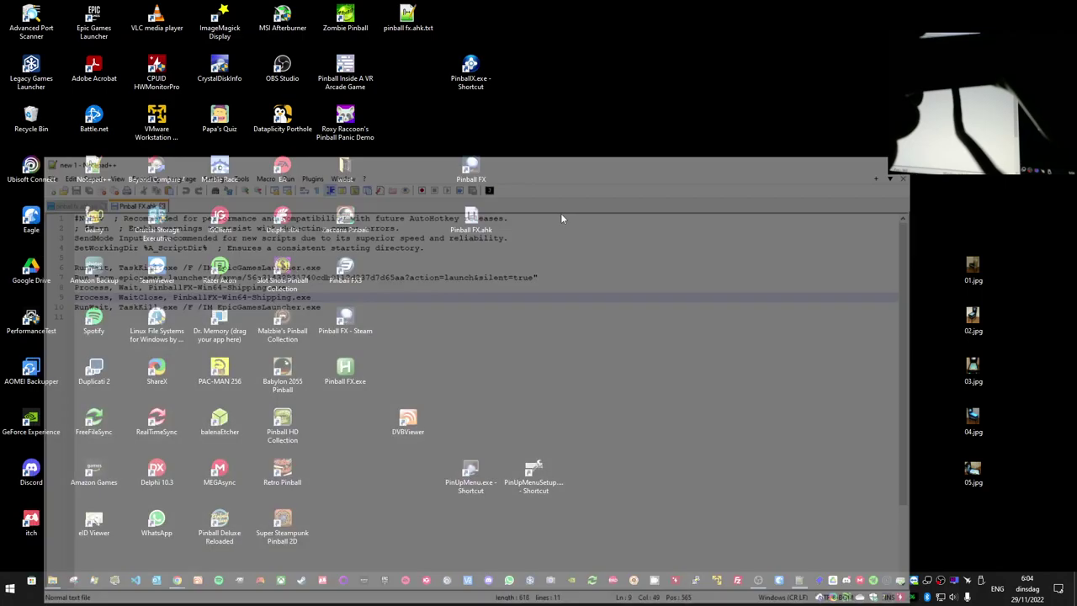
pyautogui.click(360, 366)
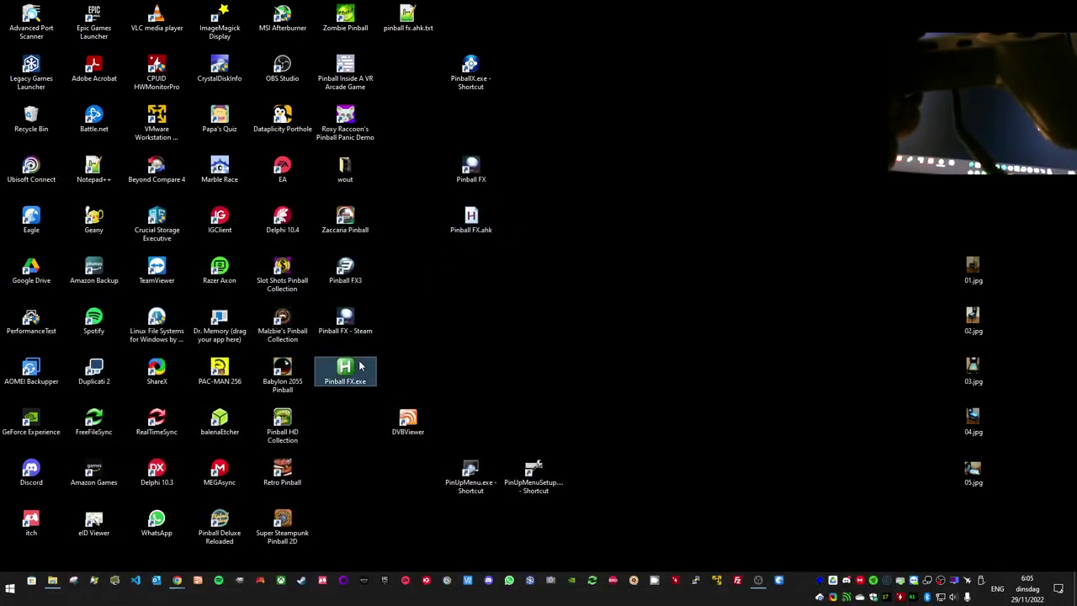